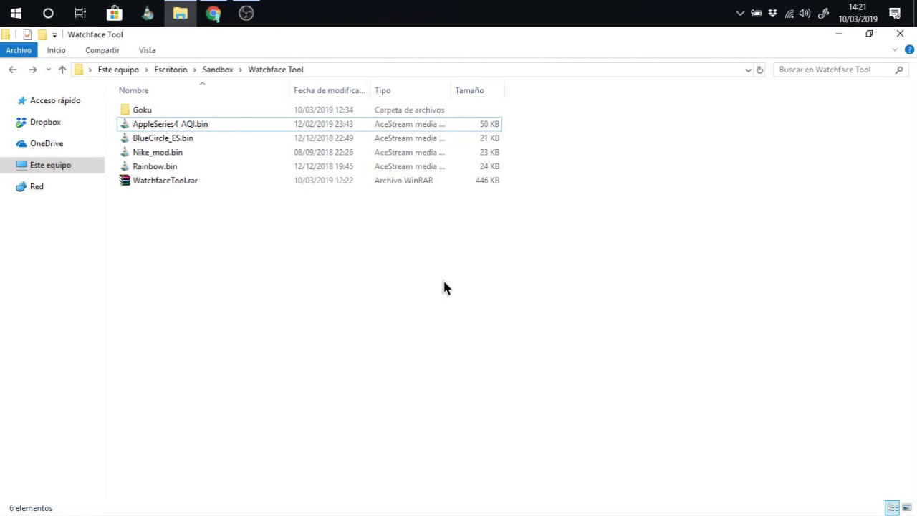
Extract WatchfaceTool.rar into its own WatchfaceTool folder, then open that folder to locate WatchFace.exe
click(177, 187)
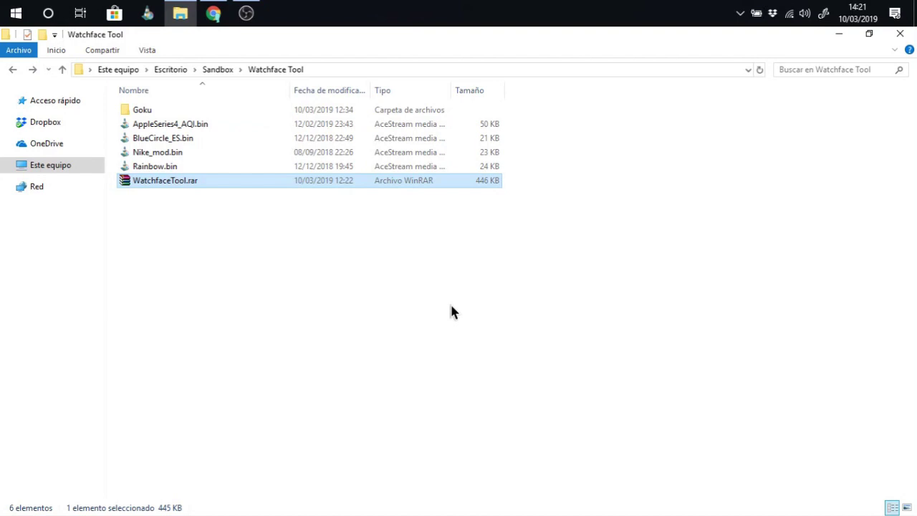
right_click(178, 188)
click(202, 176)
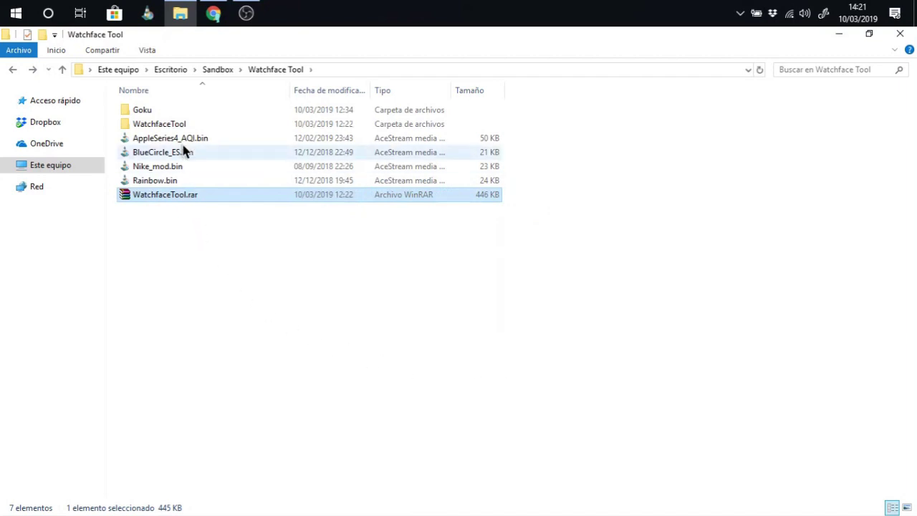
double_click(184, 126)
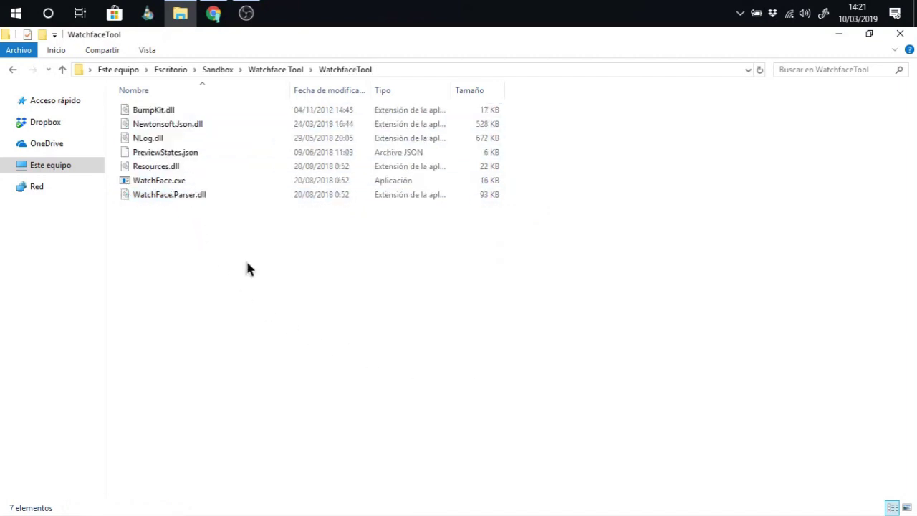
click(161, 181)
click(252, 327)
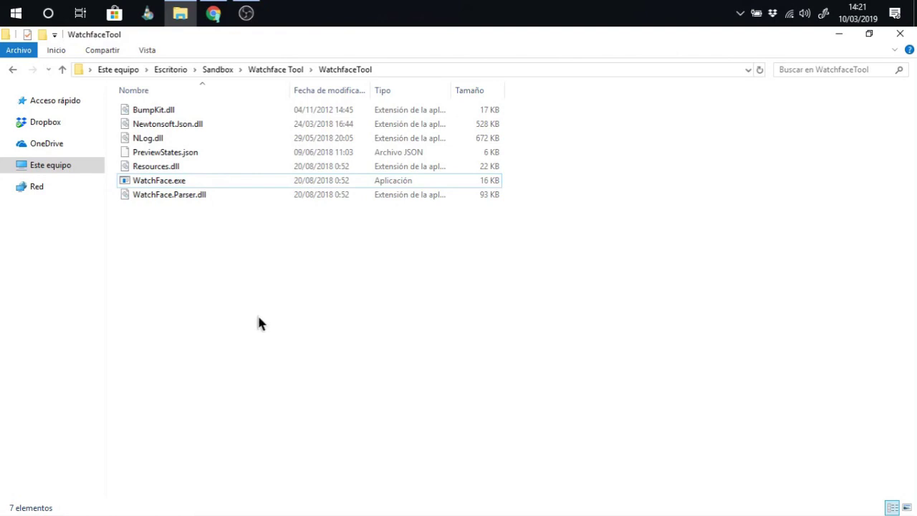
Move AppleSeries4_AQI.bin, BlueCircle_ES.bin, Nike_mod.bin and Rainbow.bin into the WatchfaceTool folder and open it
key(alt+Left)
click(166, 184)
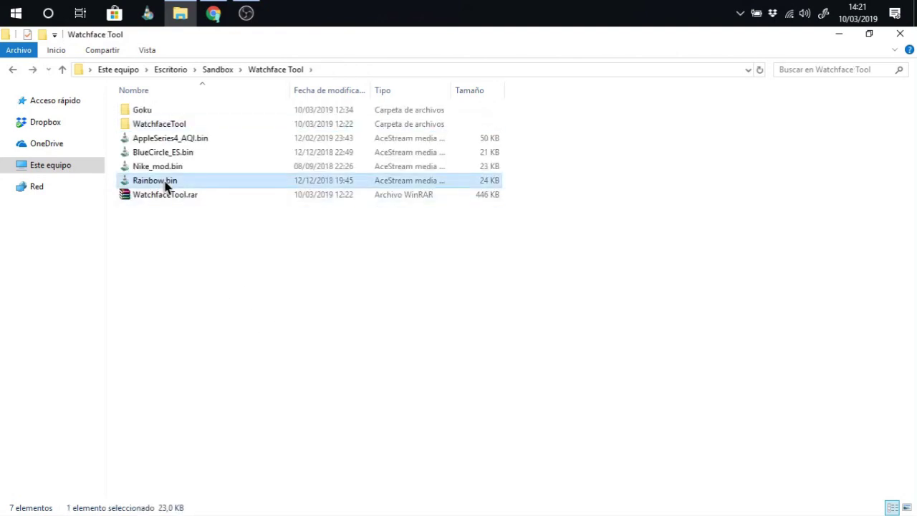
shift+click(184, 140)
drag(184, 141, 184, 131)
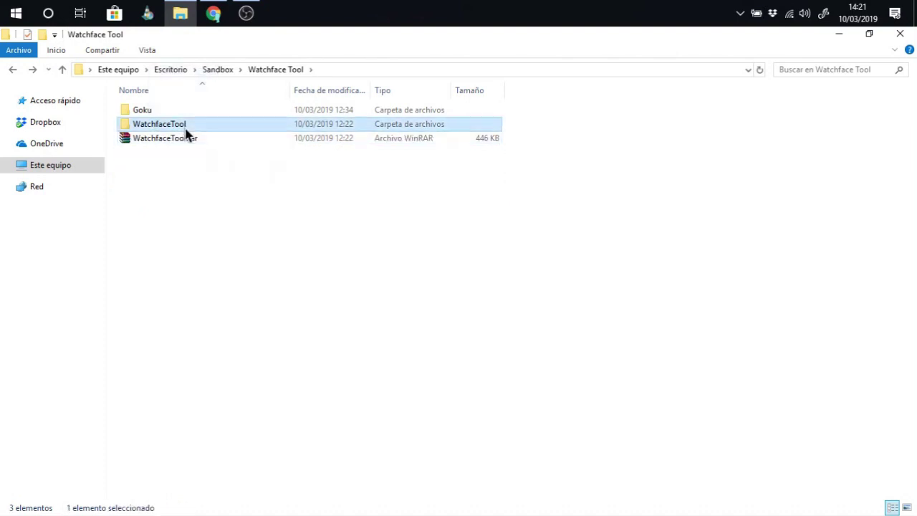
double_click(185, 128)
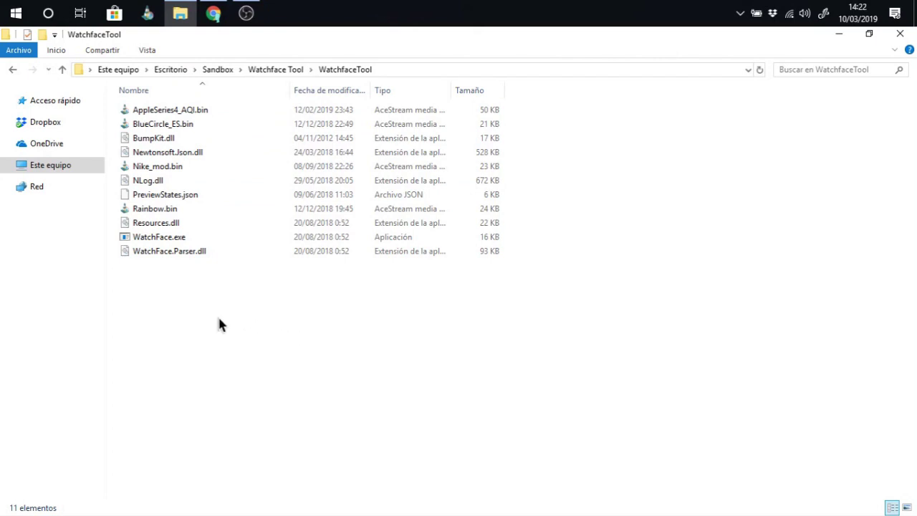
Unpack Rainbow.bin by opening it with WatchFace.exe, and check the files in the resulting Rainbow folder
click(175, 210)
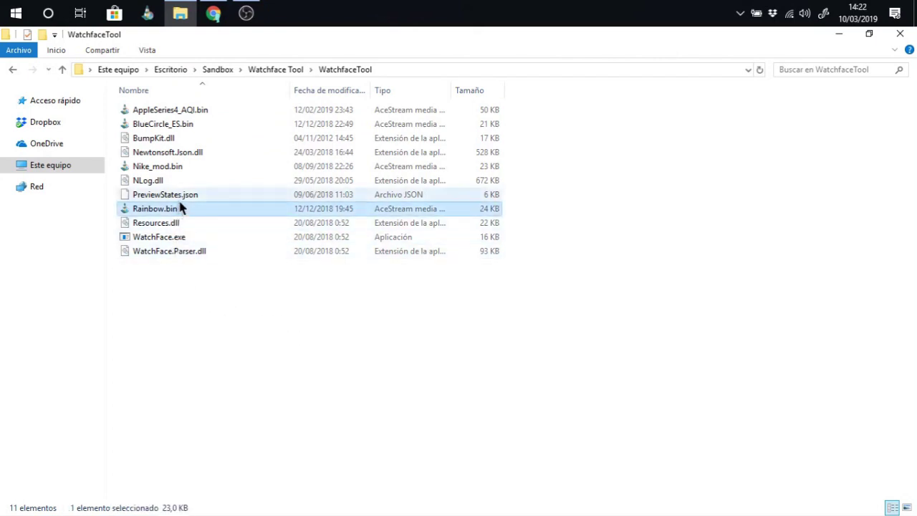
drag(179, 209, 180, 246)
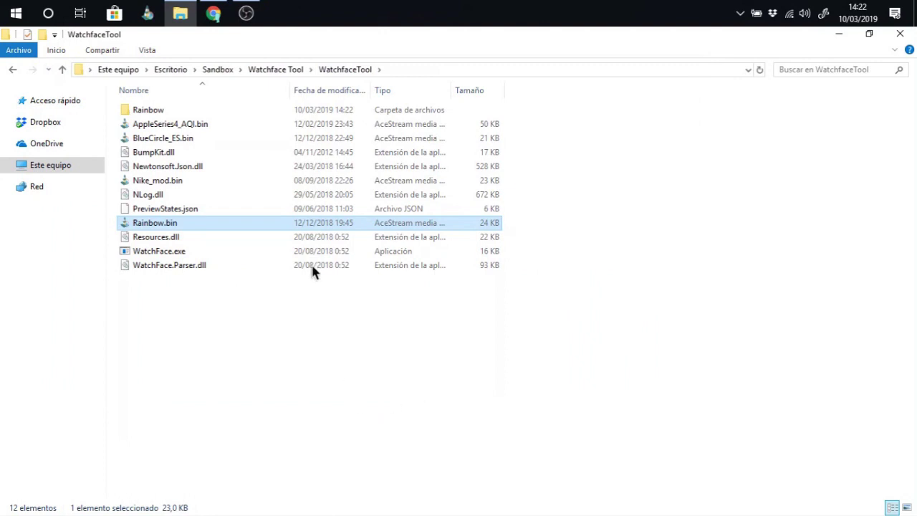
double_click(159, 110)
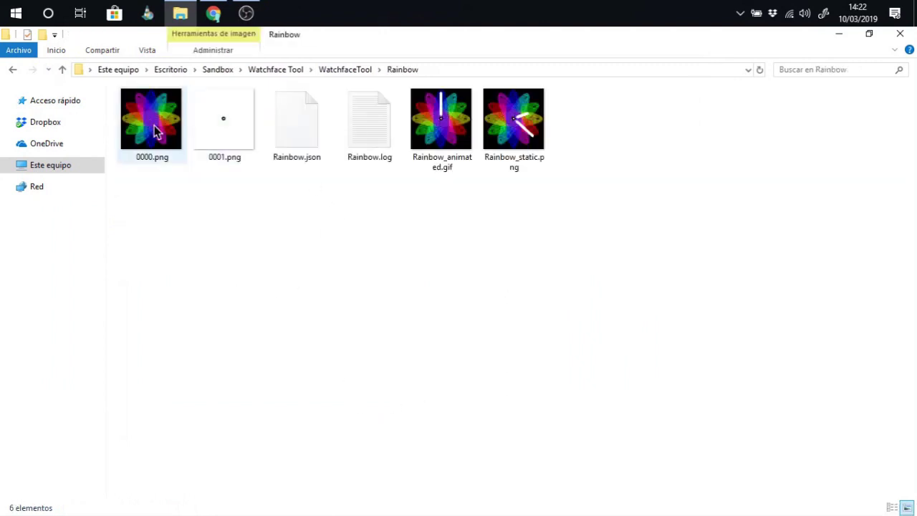
key(alt+Left)
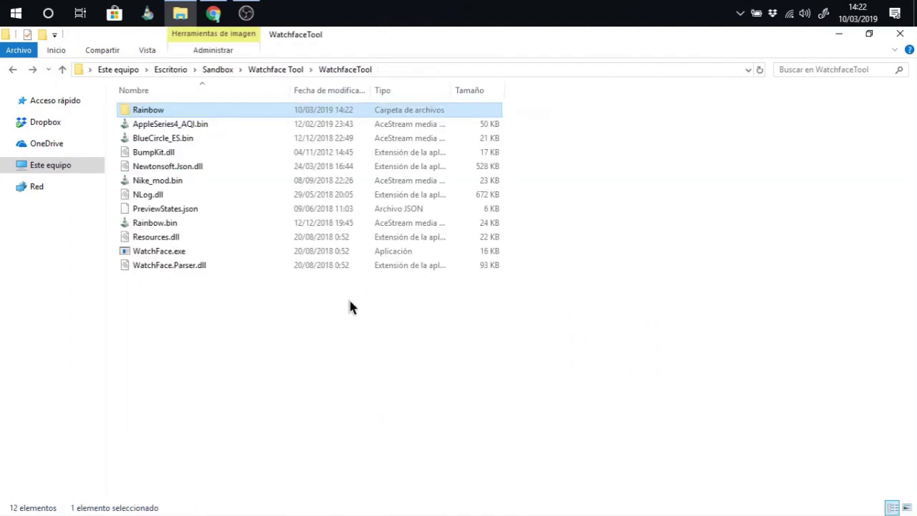
double_click(160, 111)
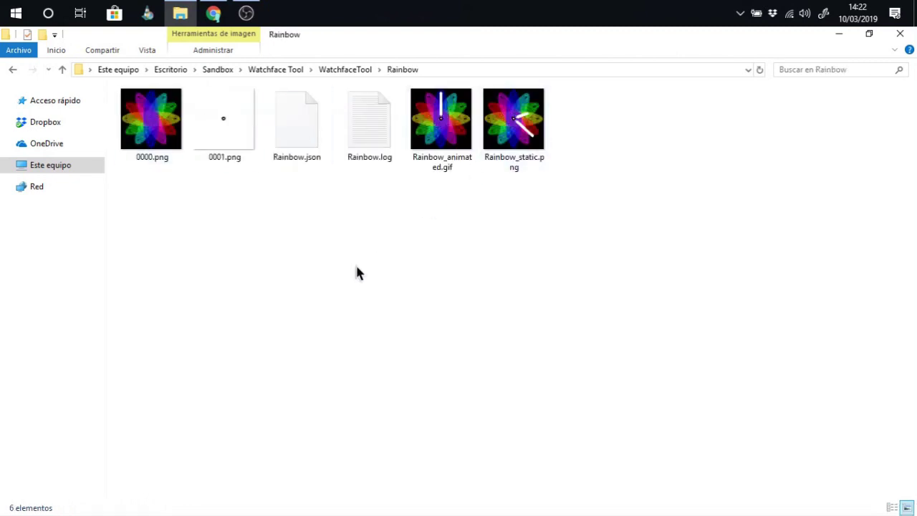
key(alt+Left)
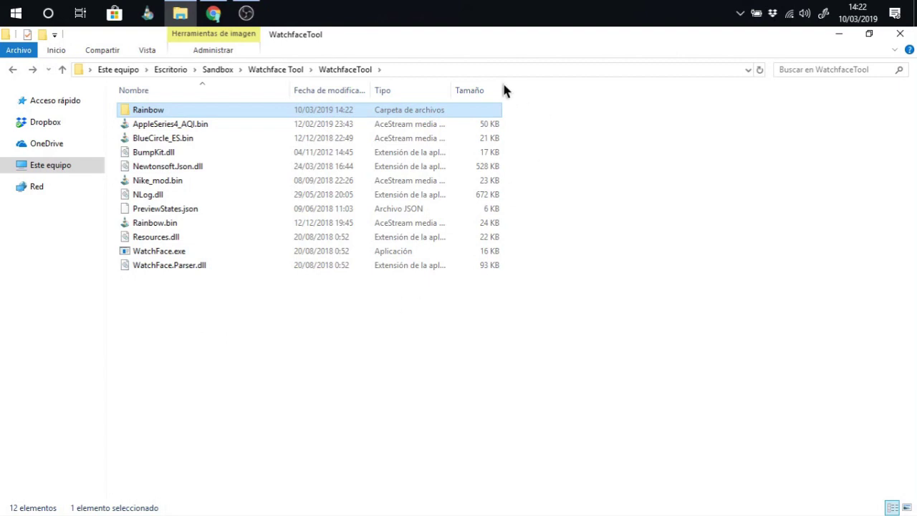
Open a command prompt in the WatchfaceTool folder and place its window clear of the file names
click(420, 66)
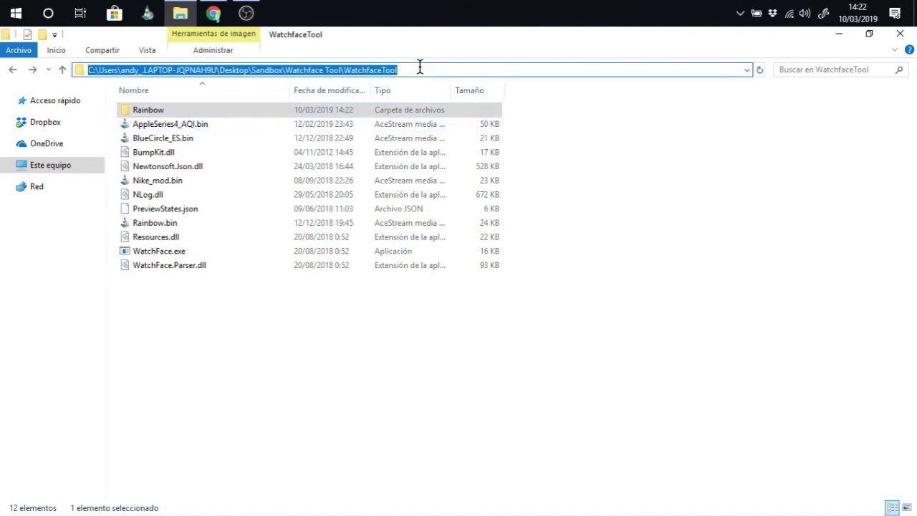
text(cmd)
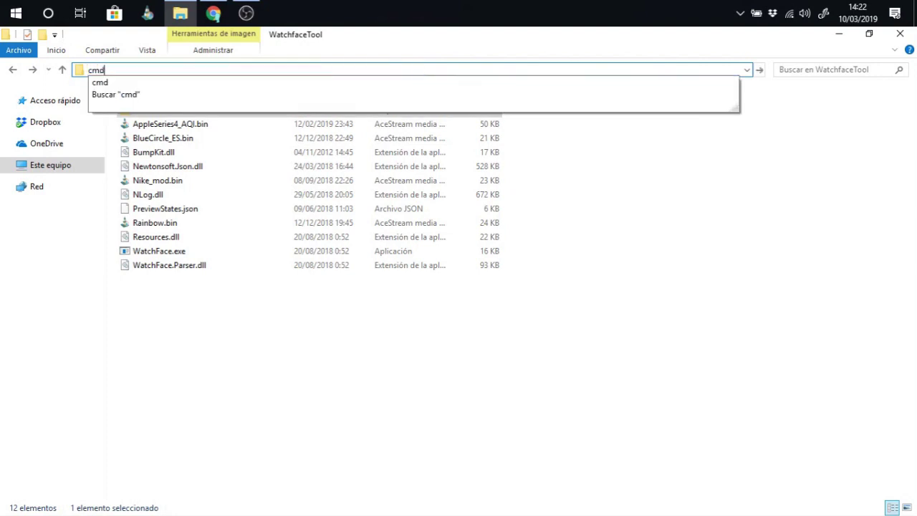
key(Return)
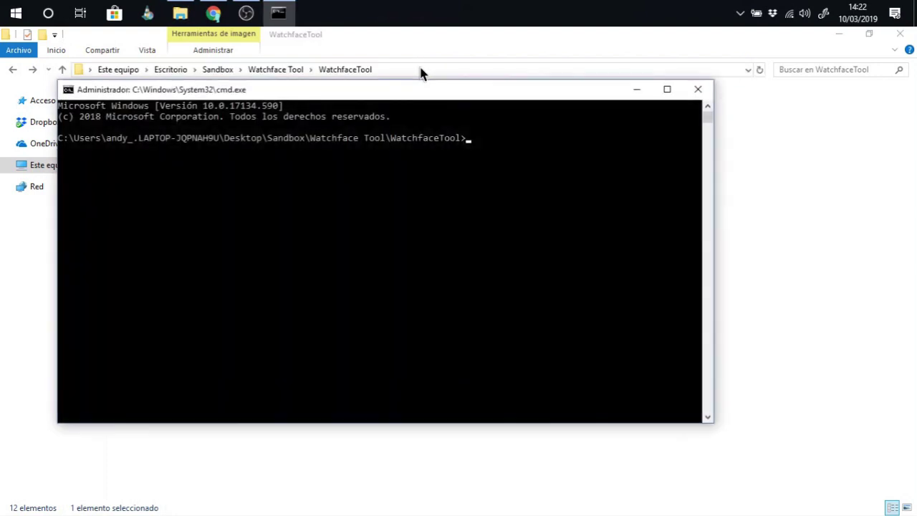
drag(430, 93, 614, 148)
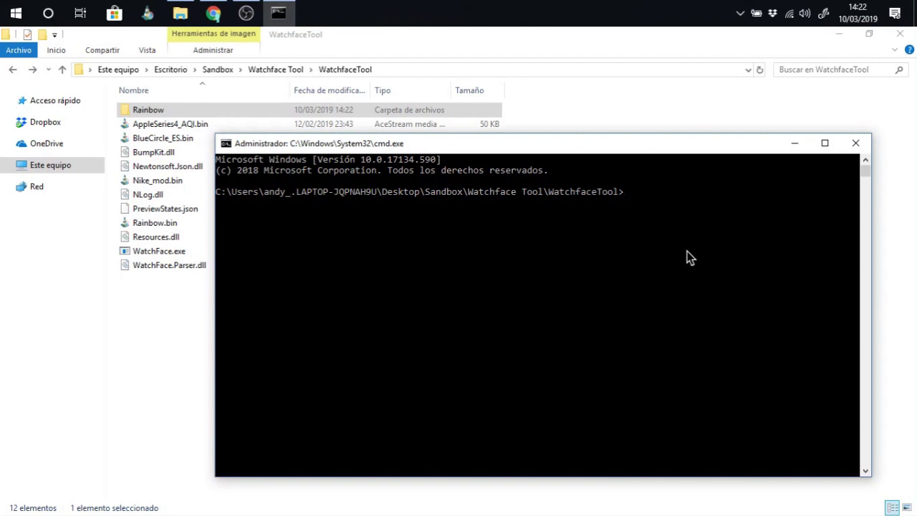
Unpack the Apple watchface by running WatchFace.exe on AppleSeries4_AQI.bin in the command prompt
text(wat)
key(Tab)
text(app)
key(Tab)
key(Return)
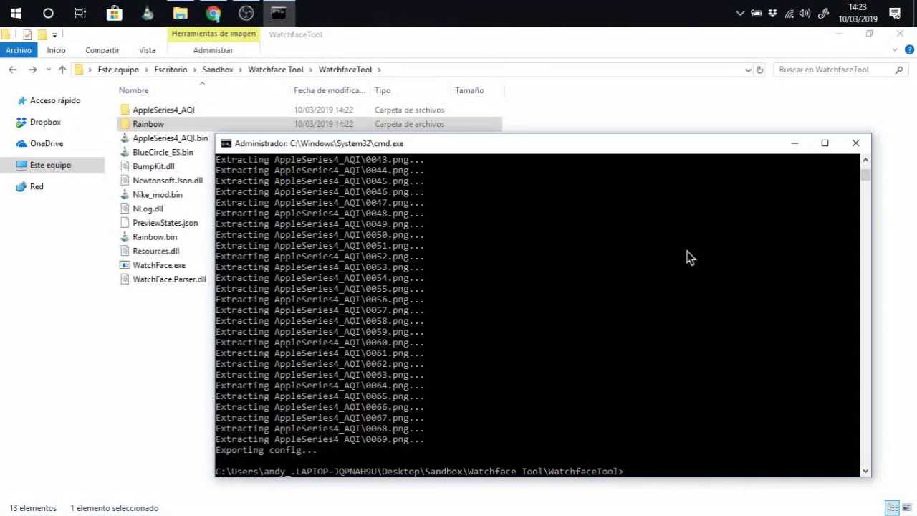
Reuse the previous command with the file name replaced, running WatchFace.exe BlueCircle_ES.bin to unpack that watchface
key(Up)
key(BackSpace)
key(BackSpace)
key(BackSpace)
key(BackSpace)
key(BackSpace)
key(BackSpace)
key(BackSpace)
key(BackSpace)
key(BackSpace)
key(BackSpace)
key(BackSpace)
key(BackSpace)
key(BackSpace)
key(BackSpace)
key(BackSpace)
key(BackSpace)
key(BackSpace)
key(BackSpace)
key(BackSpace)
key(BackSpace)
text(bl)
key(Tab)
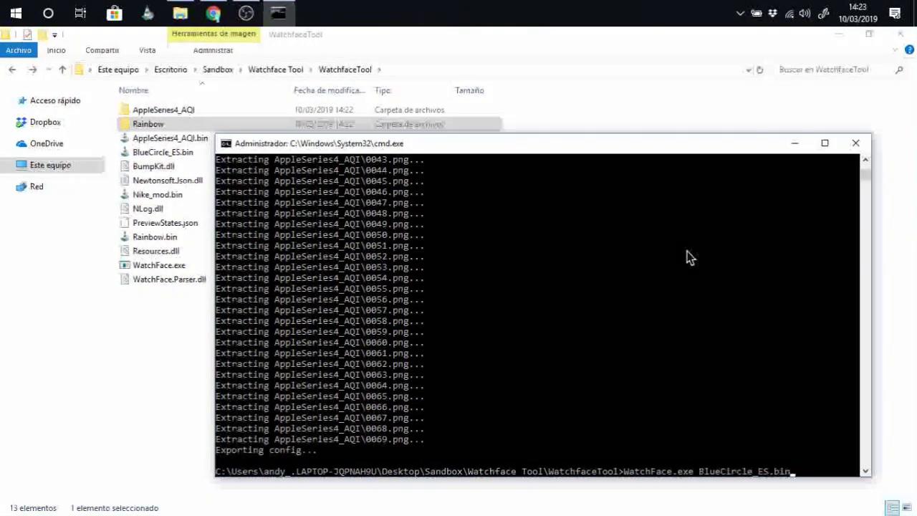
key(Return)
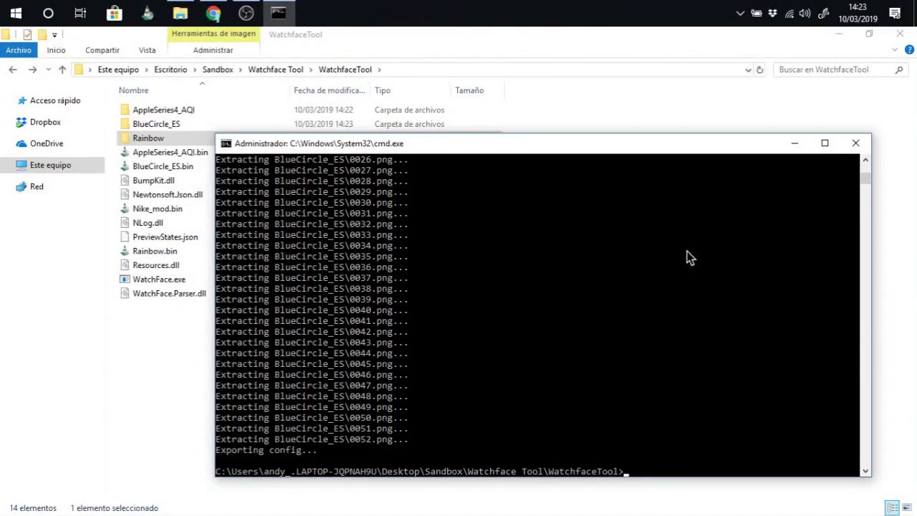
Unpack the Nike watchface by running WatchFace.exe on Nike_mod.bin
text(wat)
key(Tab)
text(nik)
key(Tab)
key(Return)
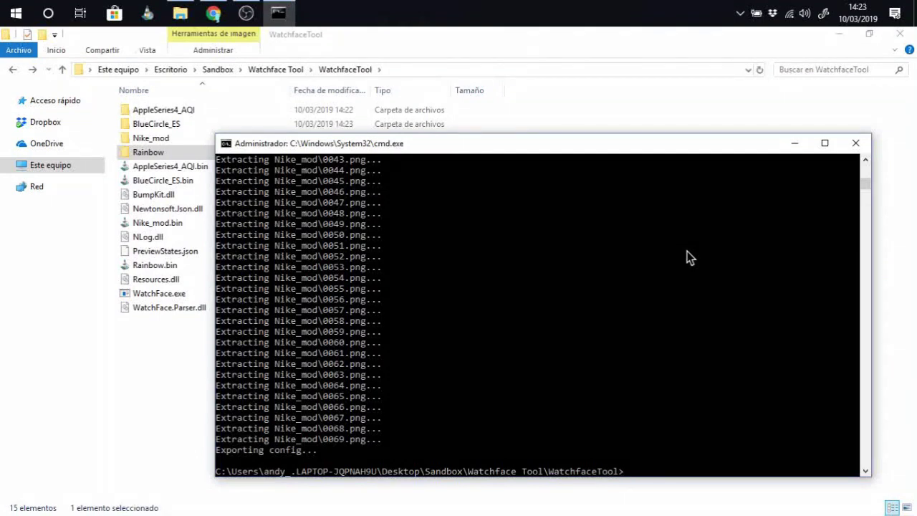
Return to File Explorer and move the Goku folder from Watchface Tool into the WatchfaceTool folder
drag(510, 144, 479, 117)
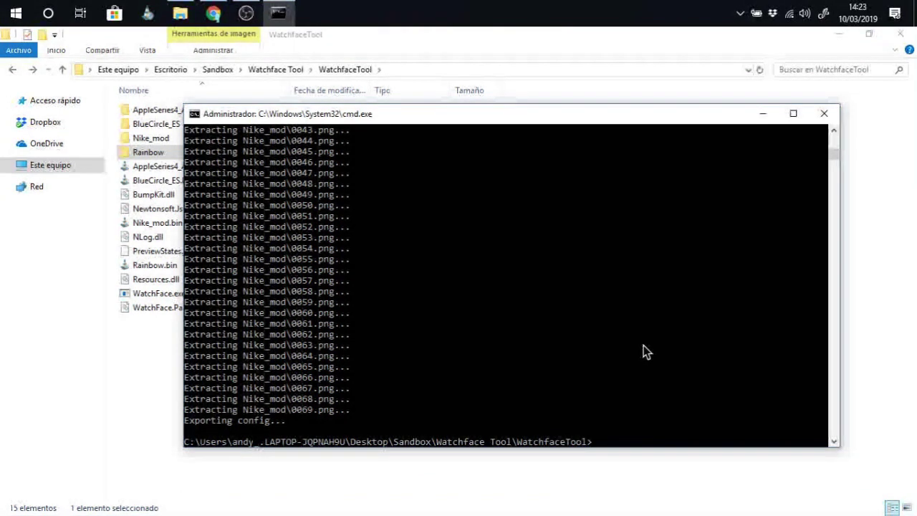
click(145, 368)
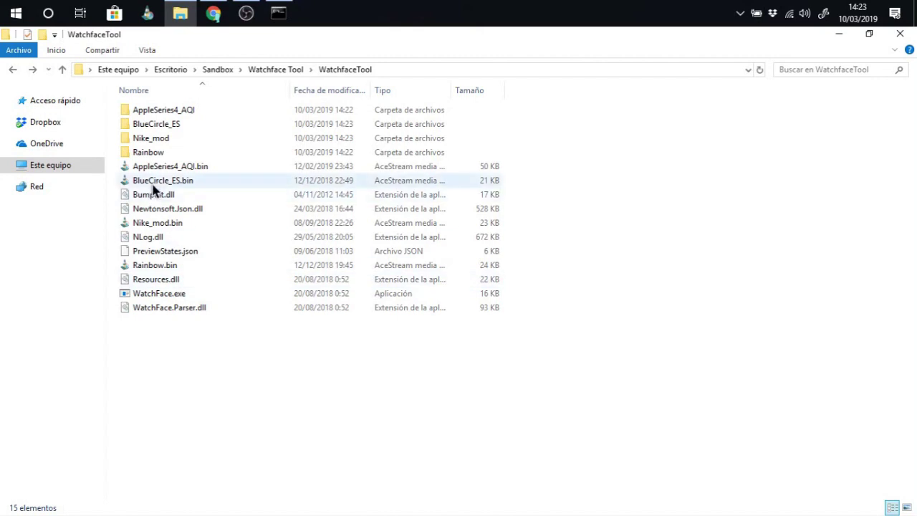
key(alt+Up)
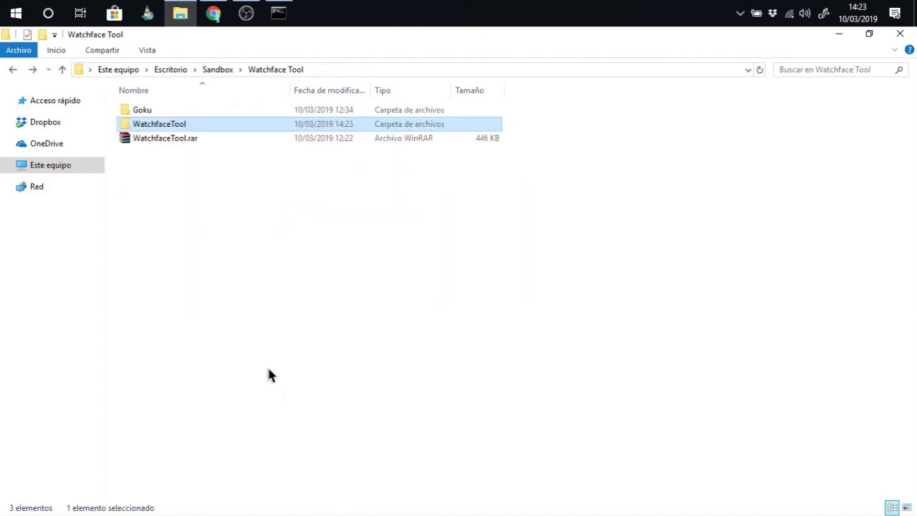
click(184, 113)
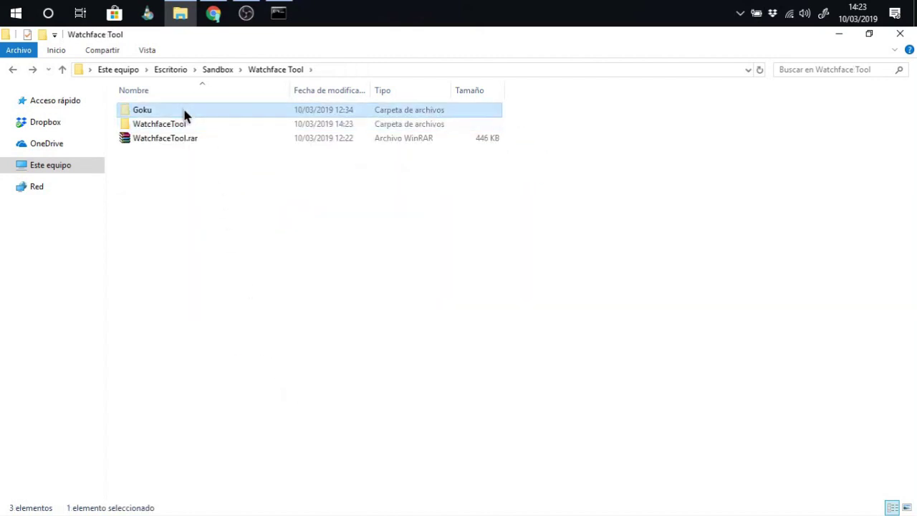
double_click(185, 125)
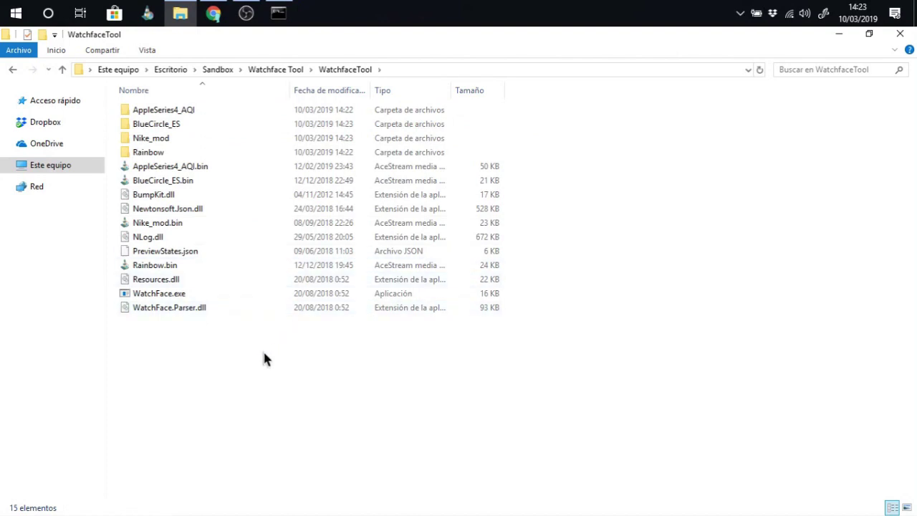
key(ctrl+v)
click(285, 382)
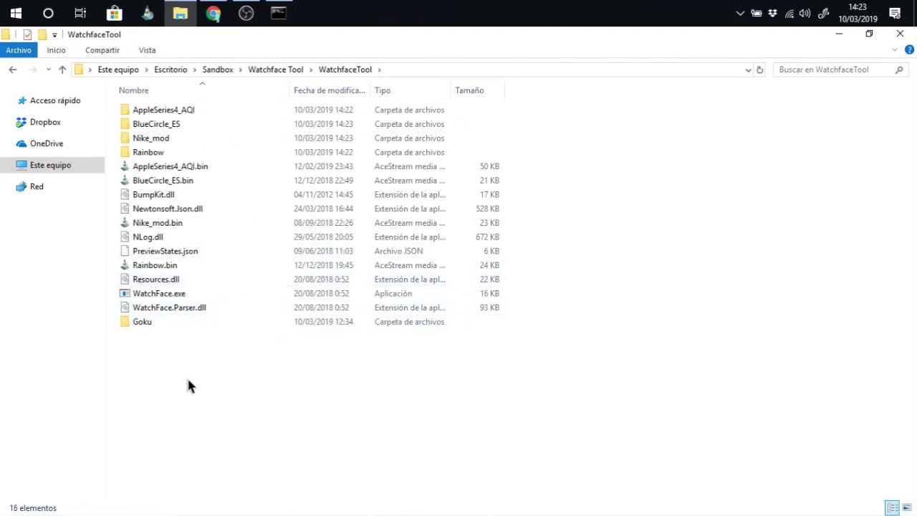
Open the BlueCircle_ES folder and look over its extracted files, including the background image 0000.png
double_click(199, 123)
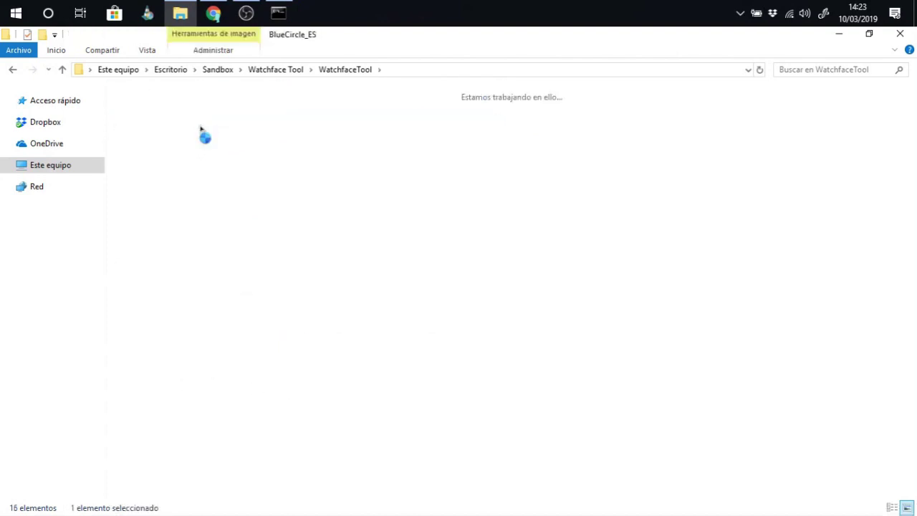
scroll(466, 320, down, 1)
scroll(250, 256, up, 1)
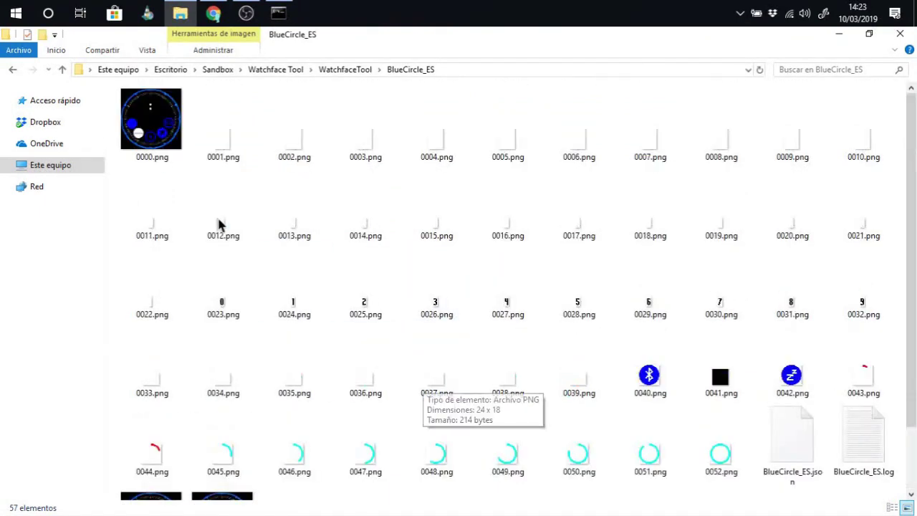
click(159, 129)
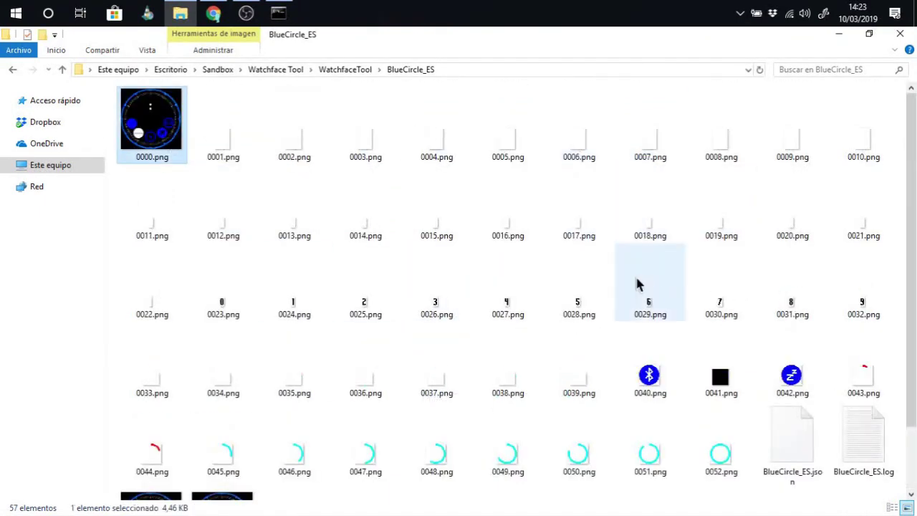
scroll(463, 430, down, 1)
click(412, 457)
scroll(137, 327, up, 1)
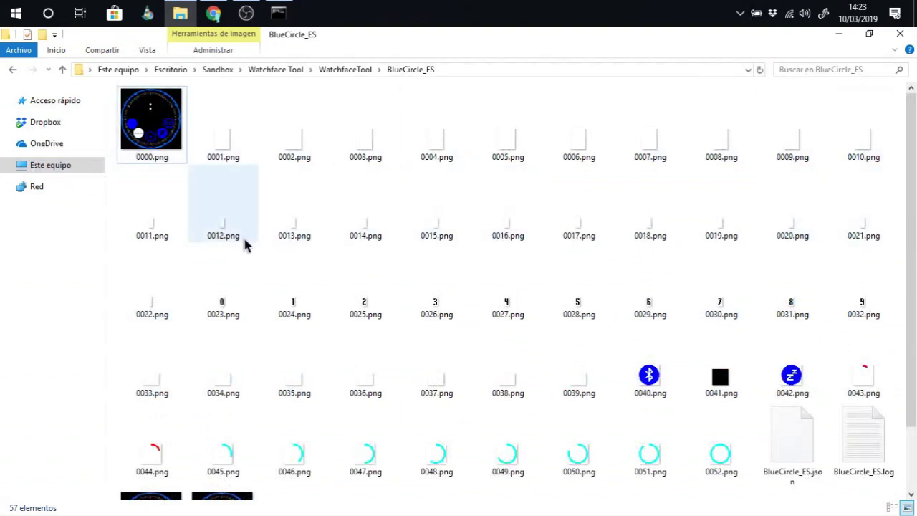
Examine the white number images such as 0003.png and 0014.png, and the cyan ring images such as 0046.png and 0051.png
click(232, 139)
click(301, 139)
click(382, 150)
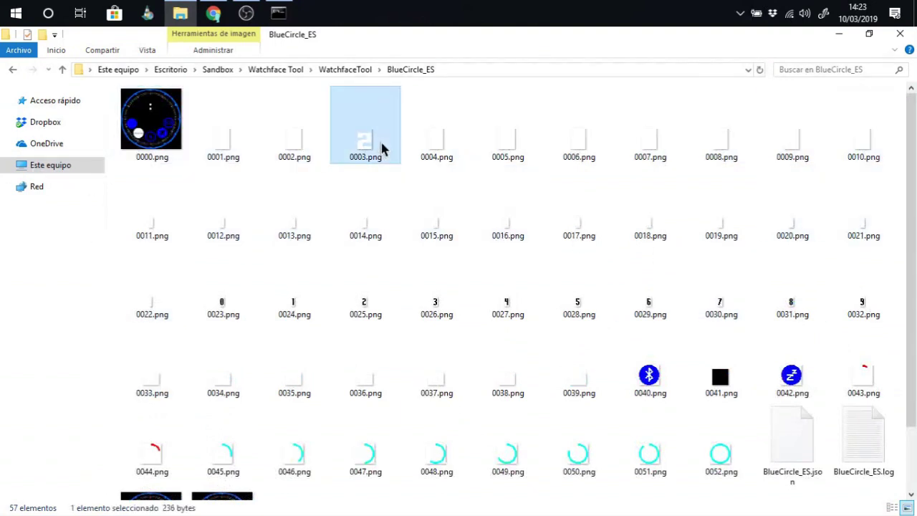
click(448, 148)
click(371, 236)
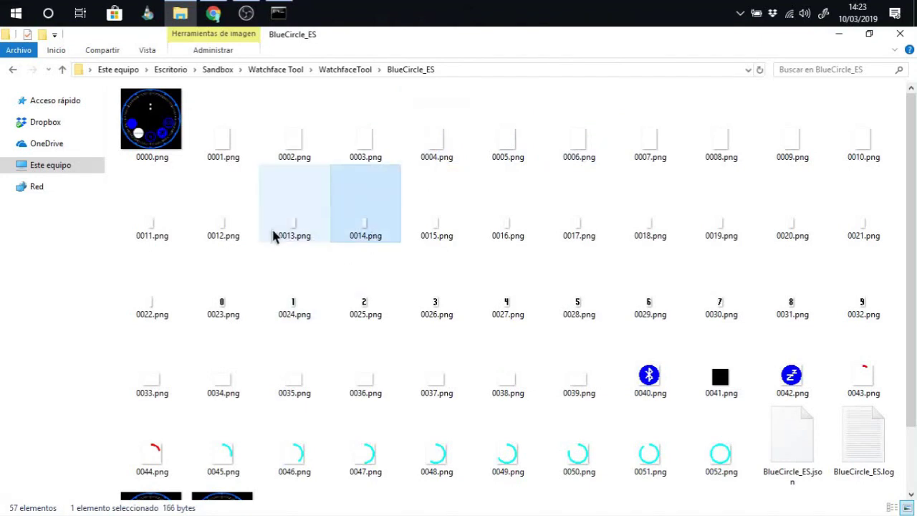
scroll(455, 311, down, 1)
click(591, 374)
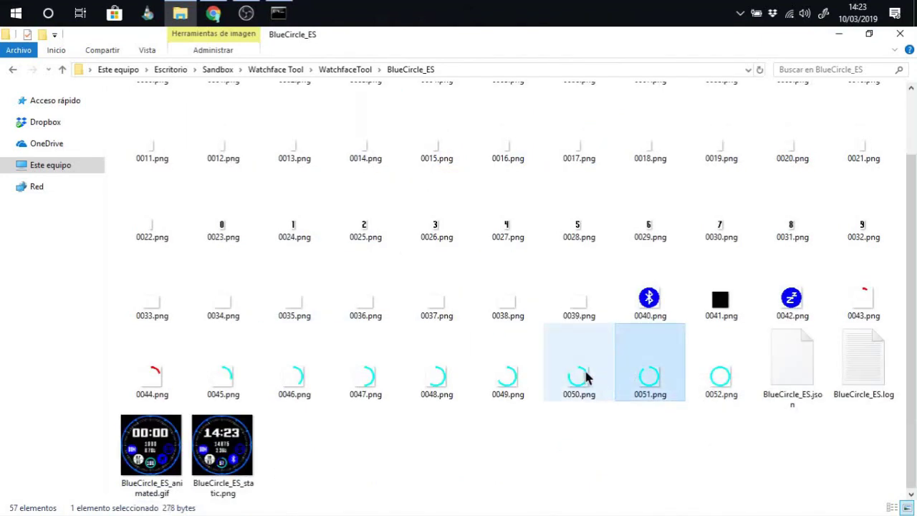
click(290, 382)
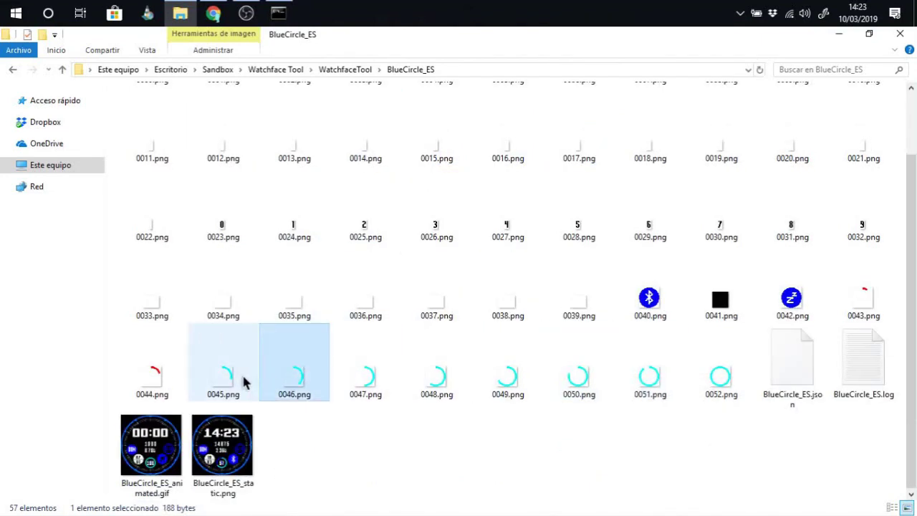
Examine the cyan ring image 0047.png and check the file details of the background image 0000.png
click(364, 380)
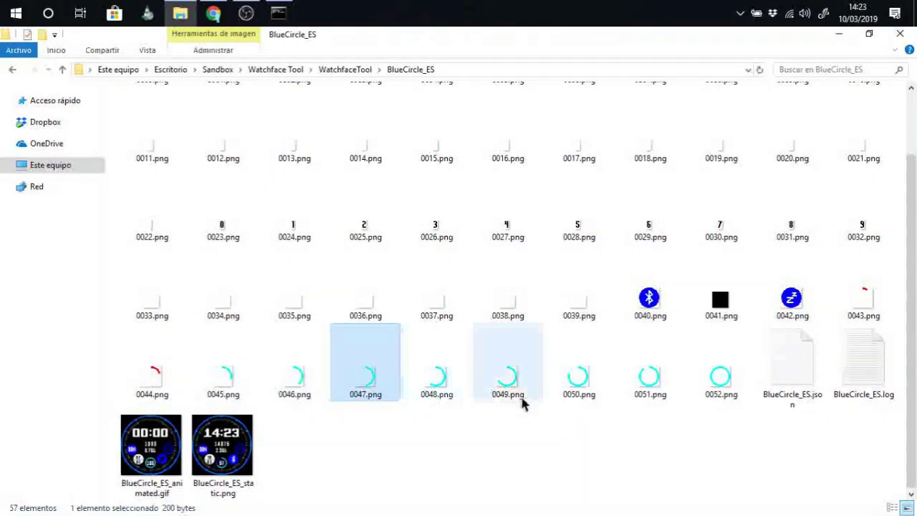
scroll(545, 427, up, 1)
scroll(559, 430, down, 1)
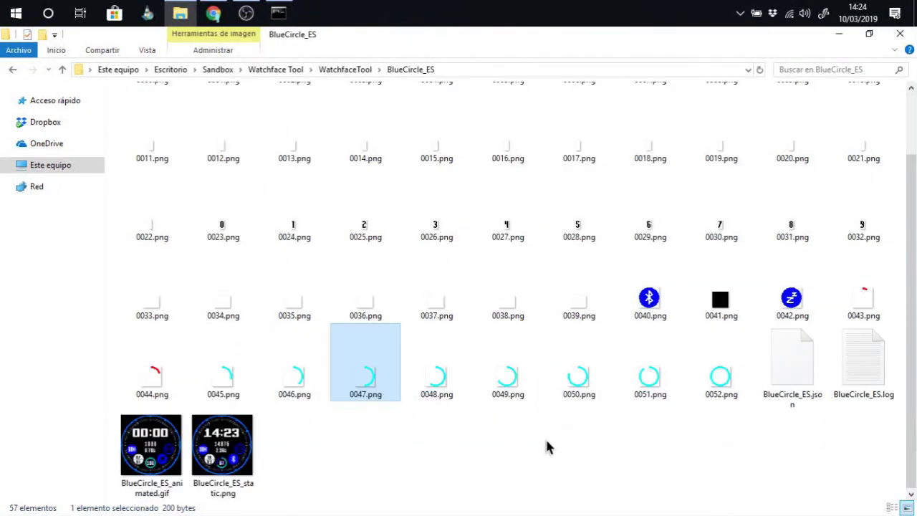
click(549, 447)
scroll(270, 204, up, 1)
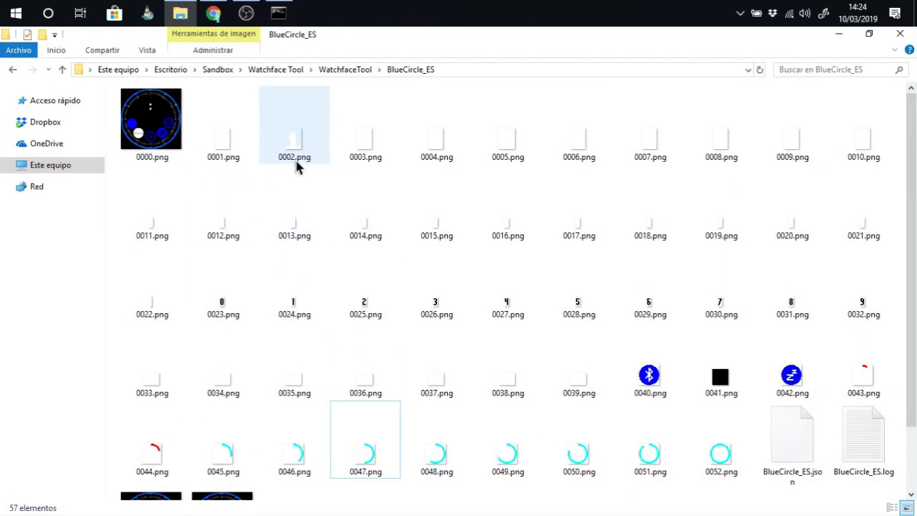
mouse_move(160, 150)
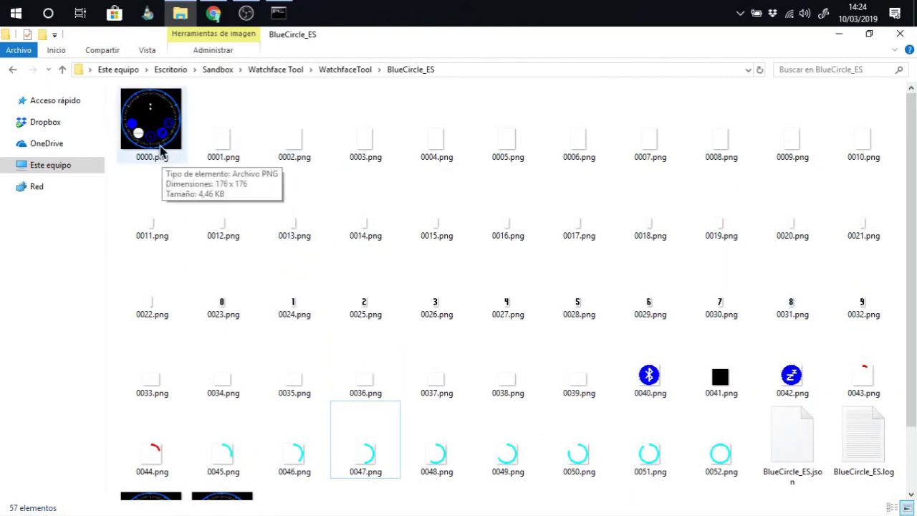
Look over the full set of numbered PNG images and the static and animated previews in the BlueCircle_ES folder
scroll(531, 211, down, 1)
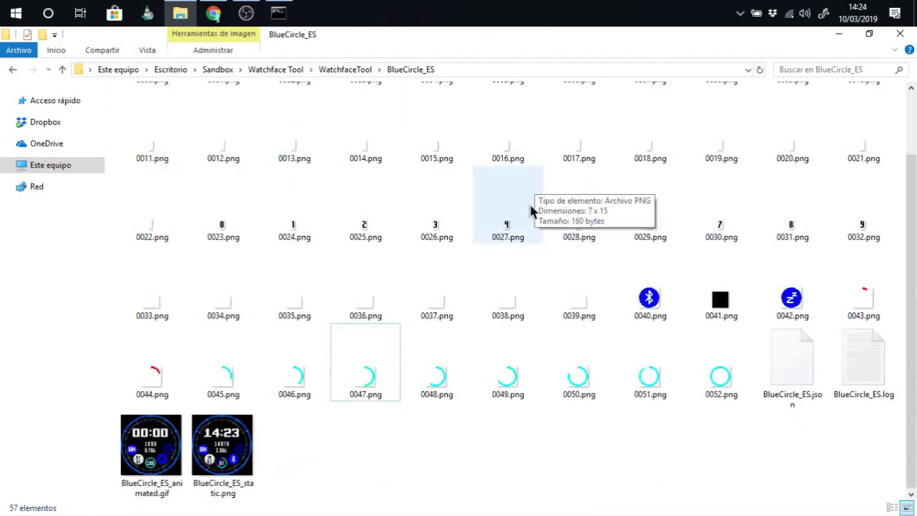
scroll(526, 437, up, 1)
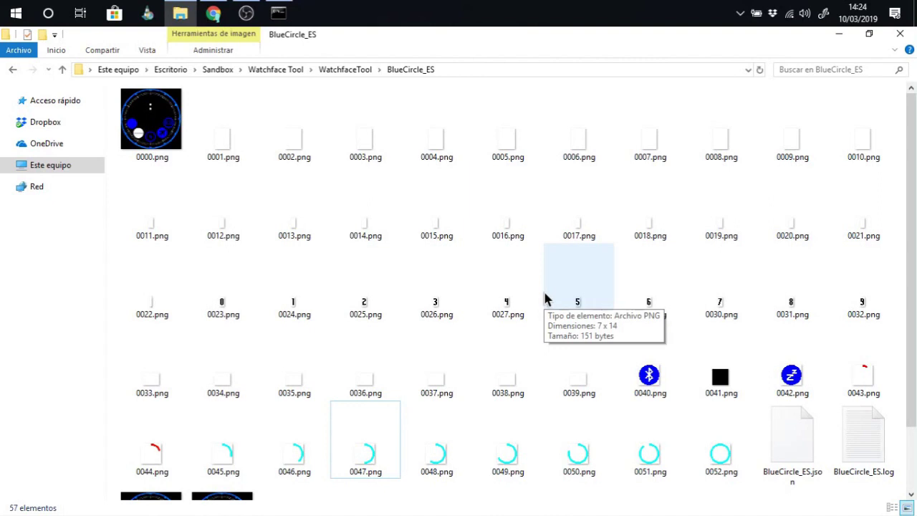
scroll(544, 298, down, 1)
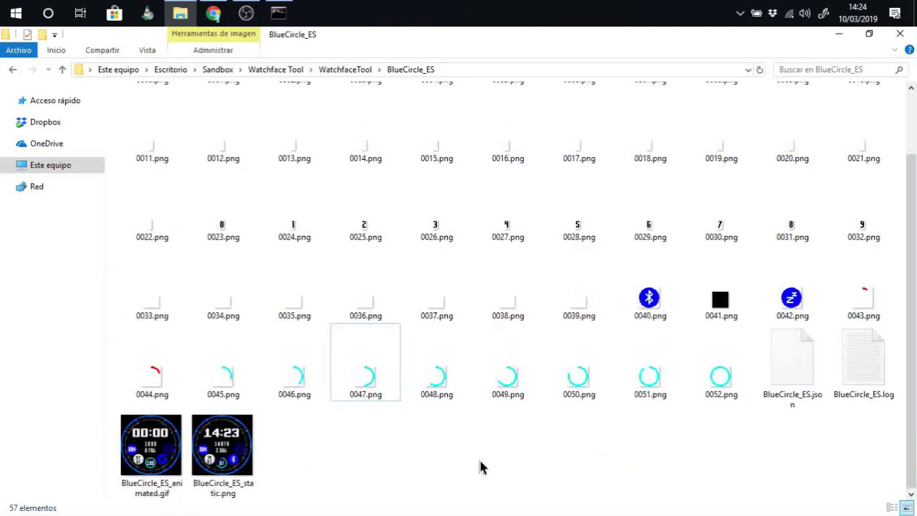
scroll(480, 467, up, 1)
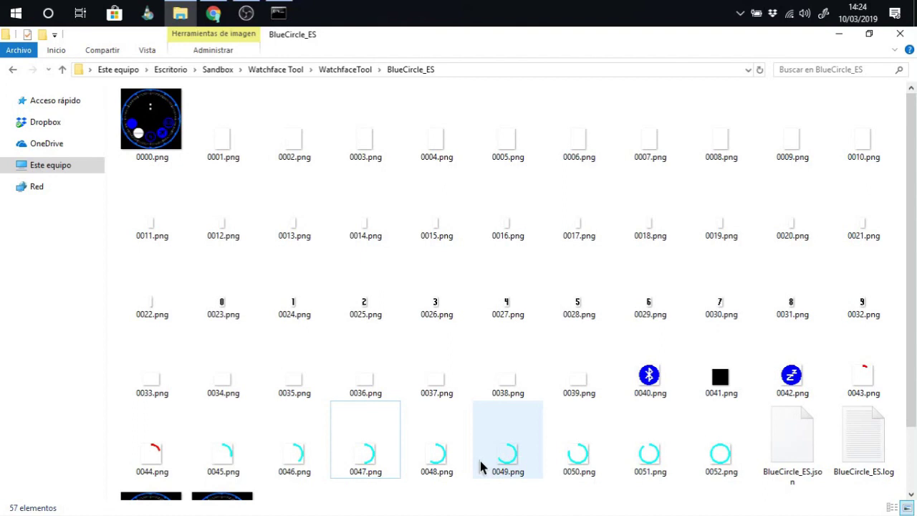
scroll(480, 461, down, 2)
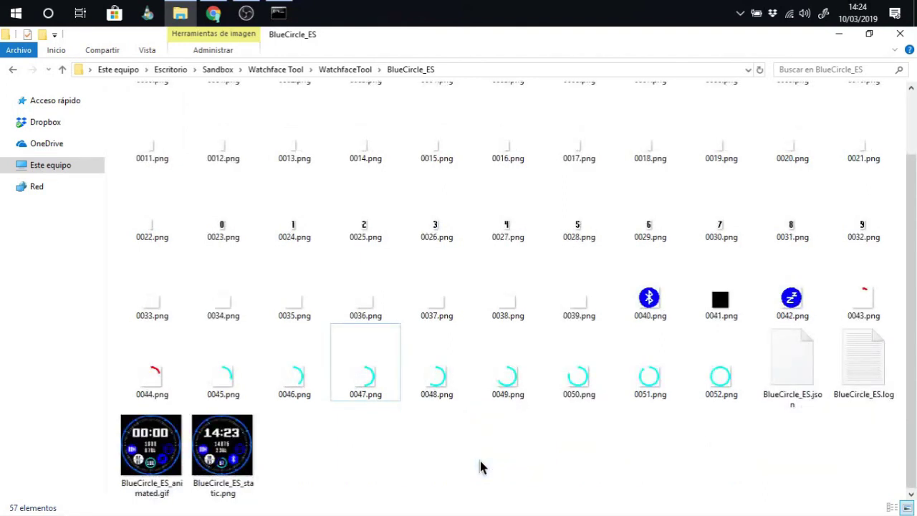
scroll(480, 461, up, 2)
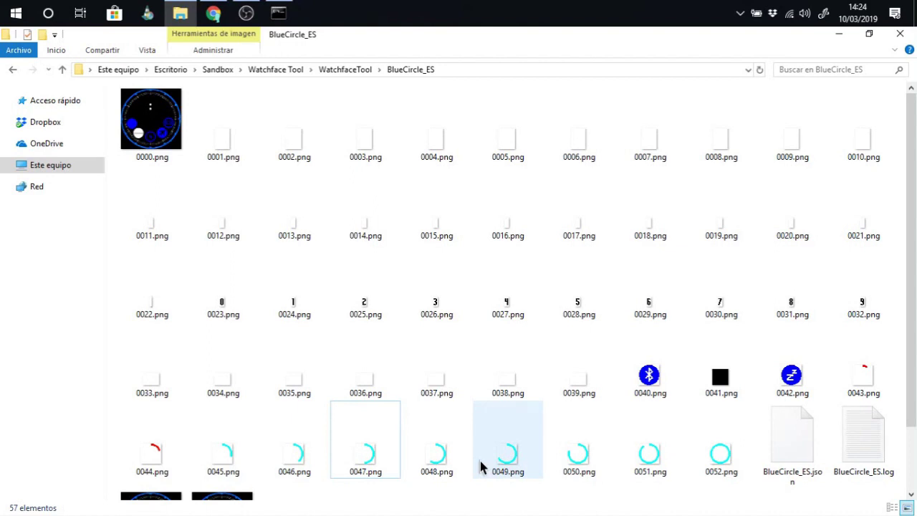
scroll(480, 466, down, 1)
scroll(492, 450, up, 1)
scroll(492, 450, down, 1)
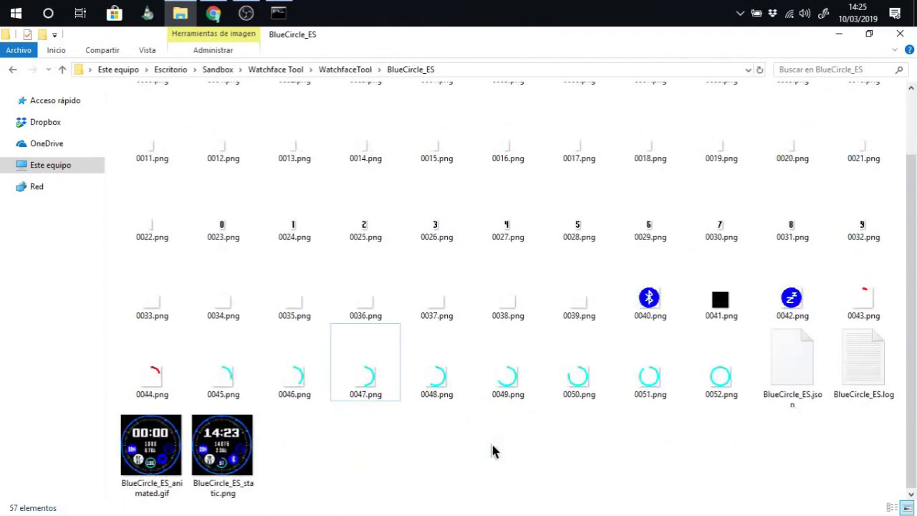
scroll(492, 450, up, 1)
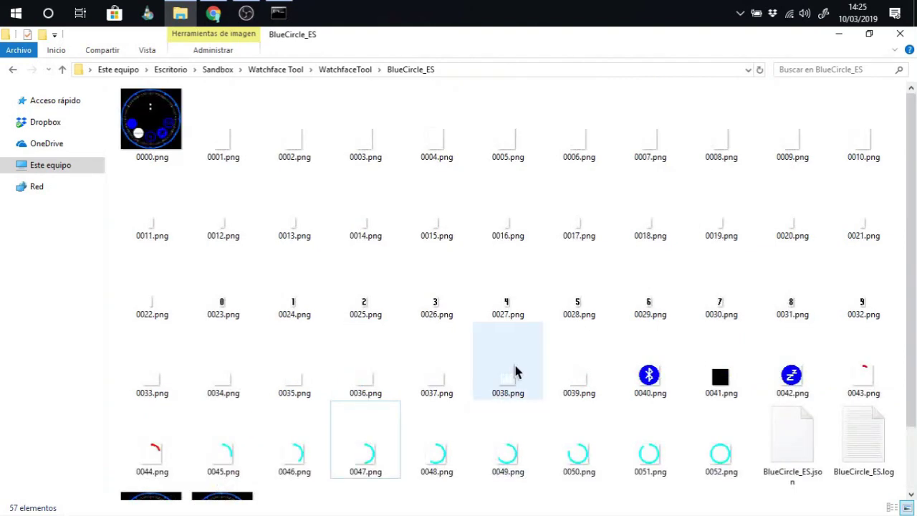
Examine the background image 0000.png and the first large white digit images, 0001.png to 0003.png
click(161, 140)
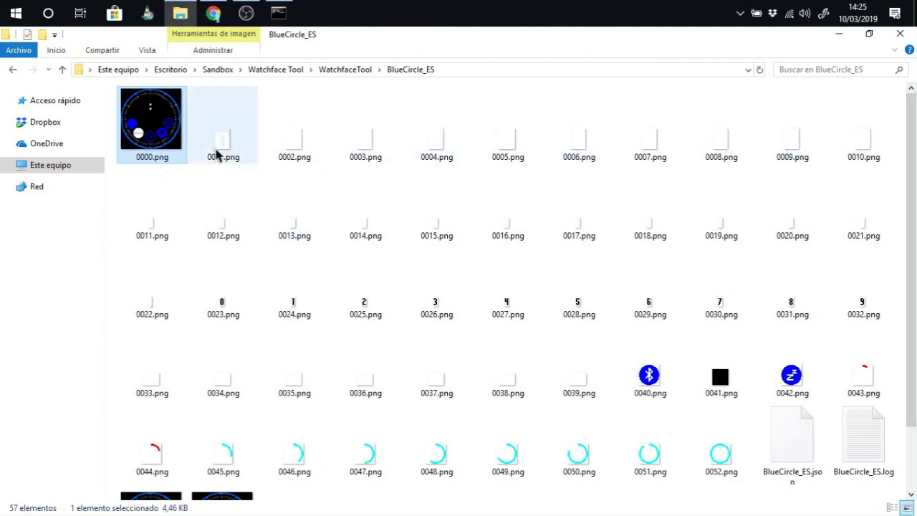
click(240, 149)
click(303, 148)
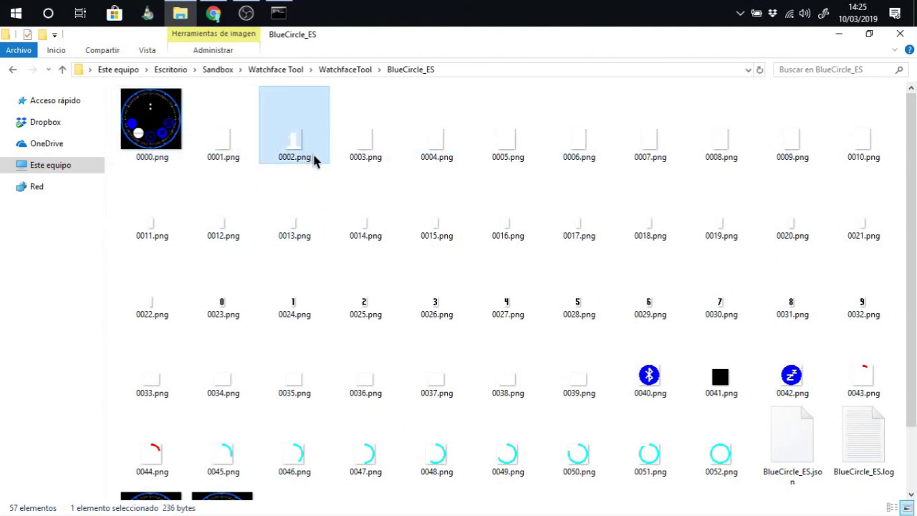
click(374, 153)
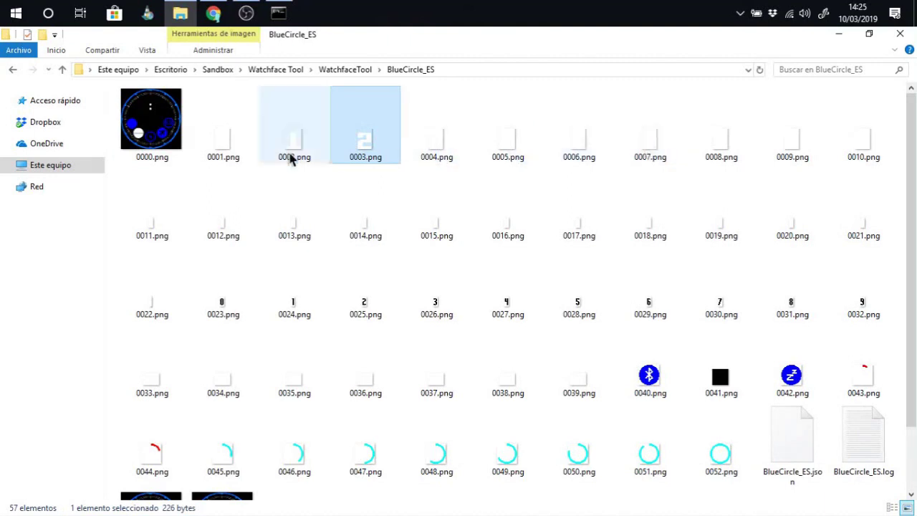
click(239, 152)
scroll(401, 195, down, 1)
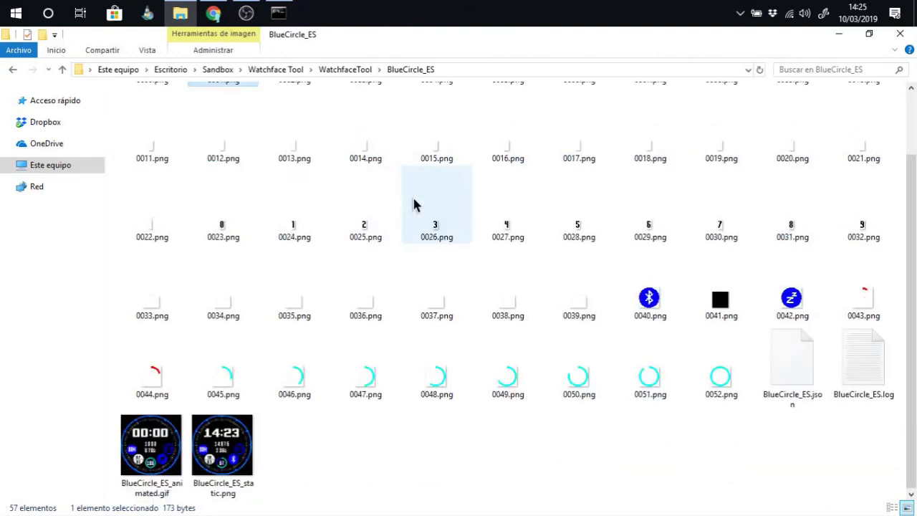
scroll(413, 195, up, 1)
scroll(324, 180, down, 1)
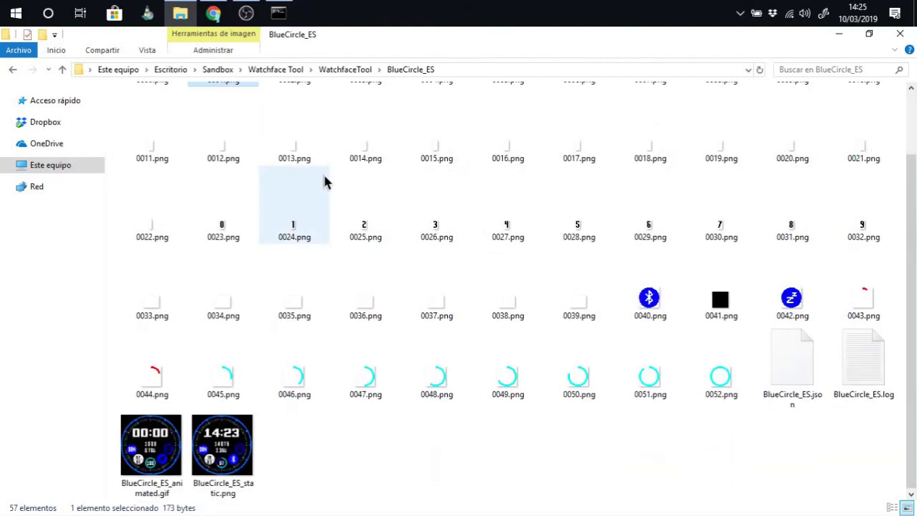
Locate BlueCircle_ES.json and examine the first and last large digit images, 0001.png and 0010.png
click(797, 370)
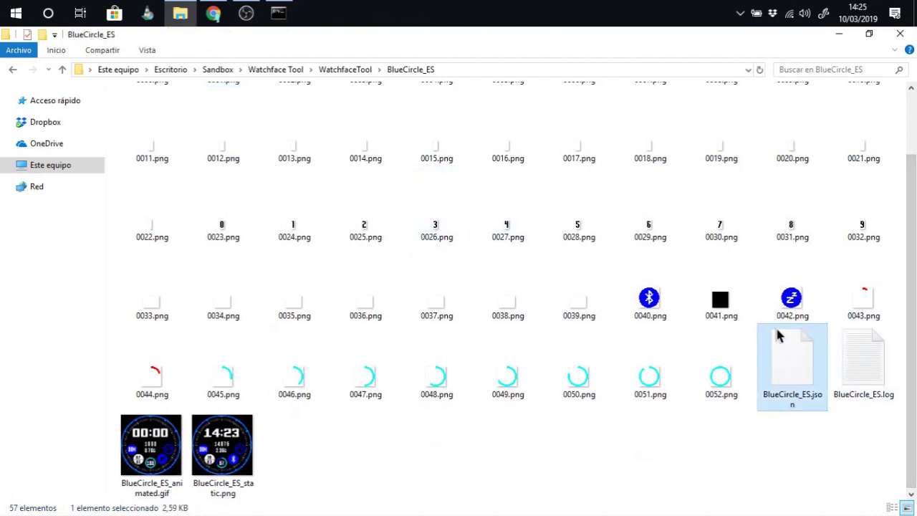
scroll(698, 376, up, 1)
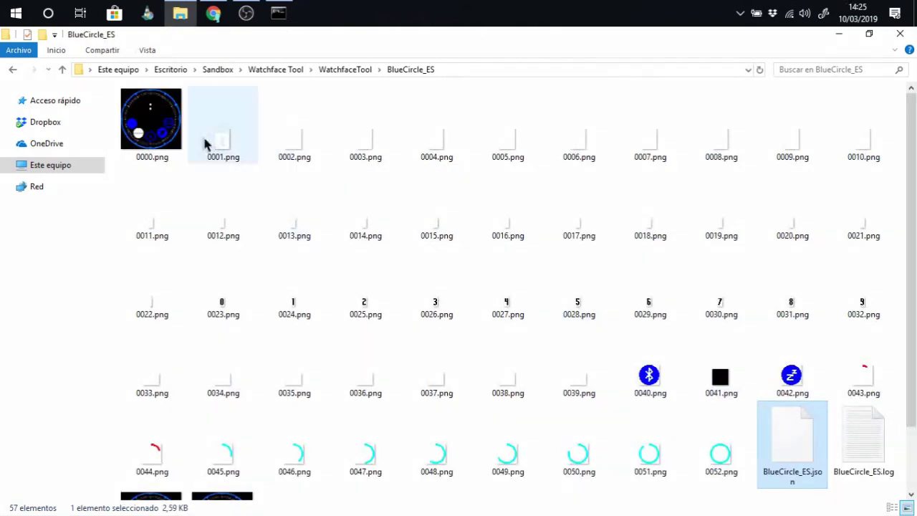
click(227, 143)
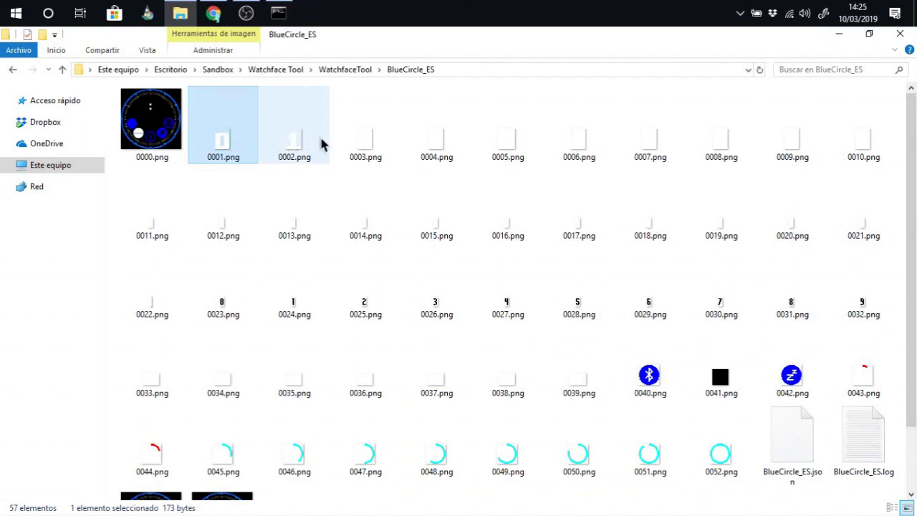
click(864, 147)
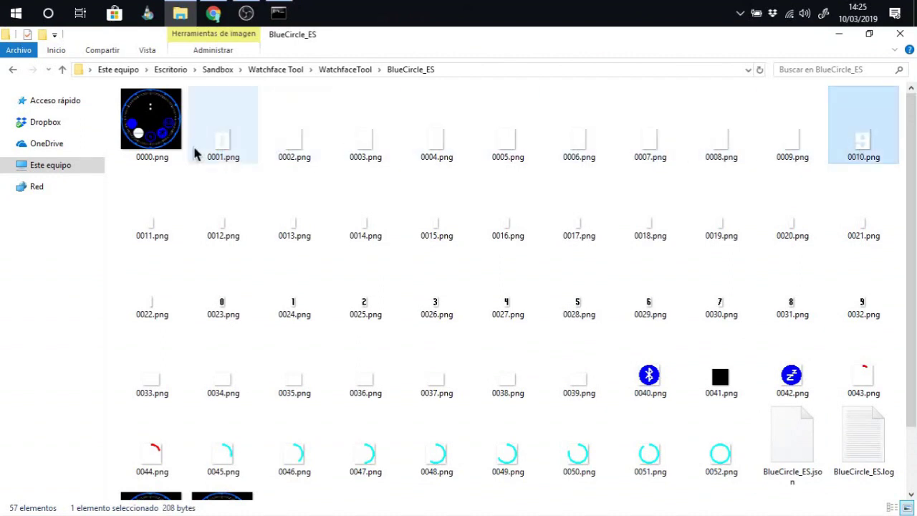
Examine the small white digit images from 0011.png to 0015.png one after another
click(160, 229)
click(225, 230)
click(280, 227)
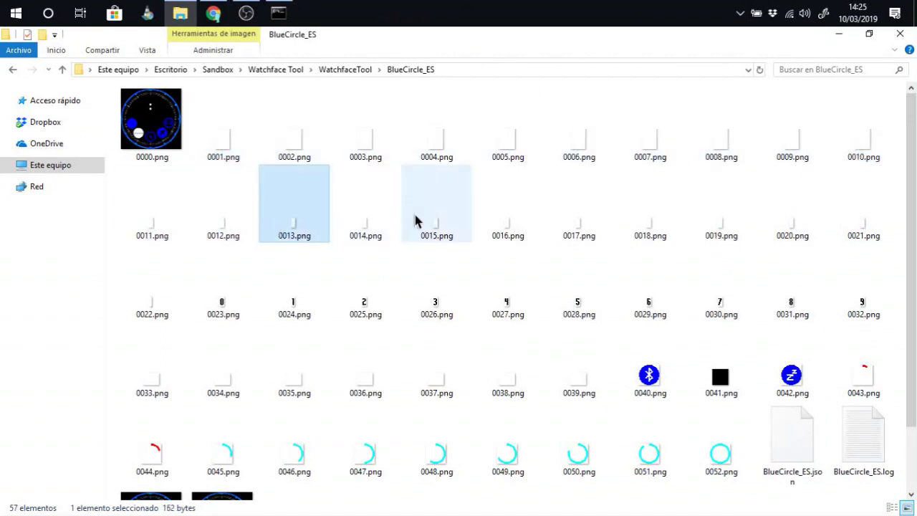
click(386, 225)
click(447, 221)
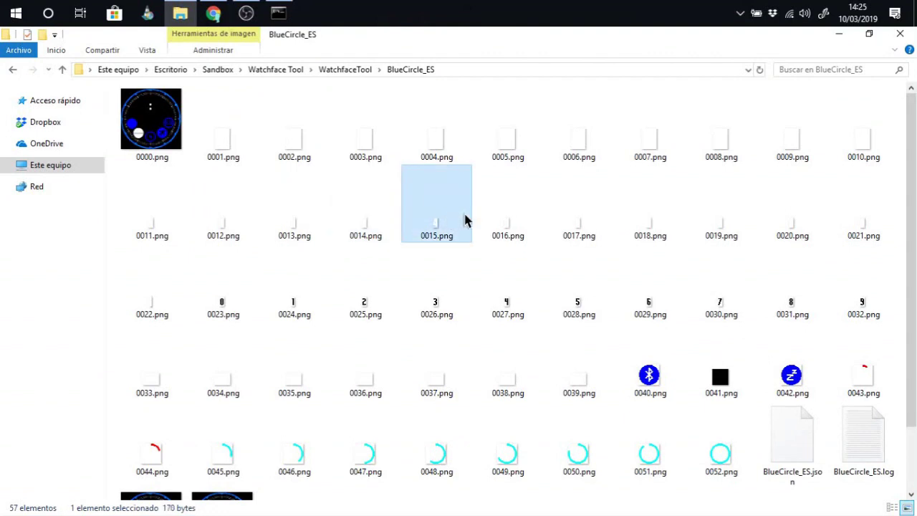
scroll(466, 219, down, 1)
click(509, 438)
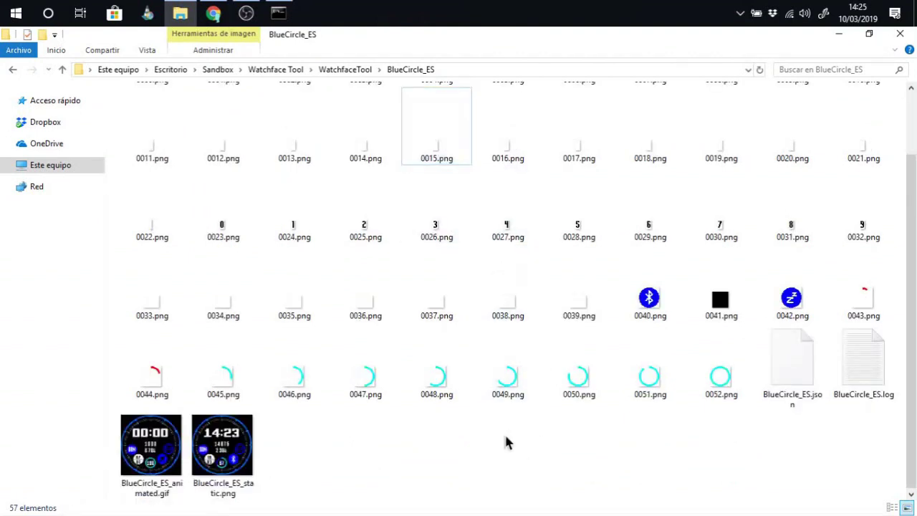
Select the background image 0000.png and check its dimensions
scroll(506, 436, up, 1)
click(166, 148)
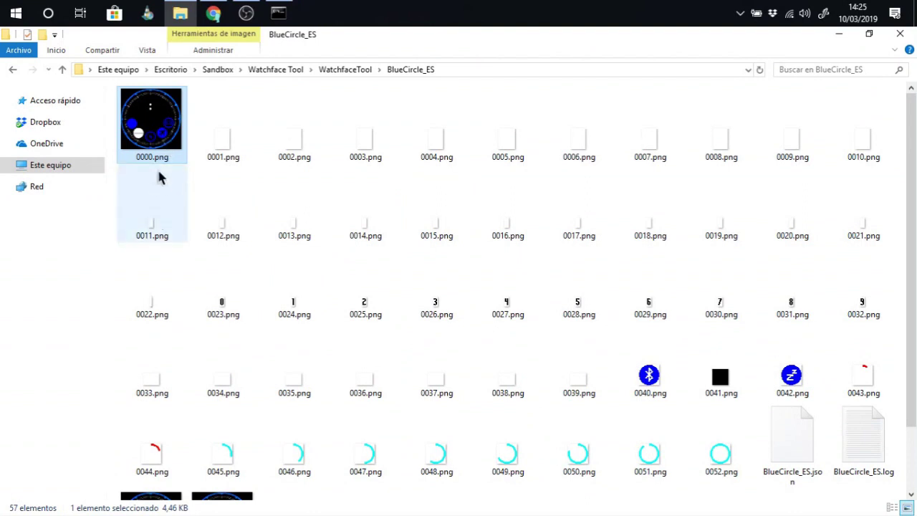
mouse_move(167, 159)
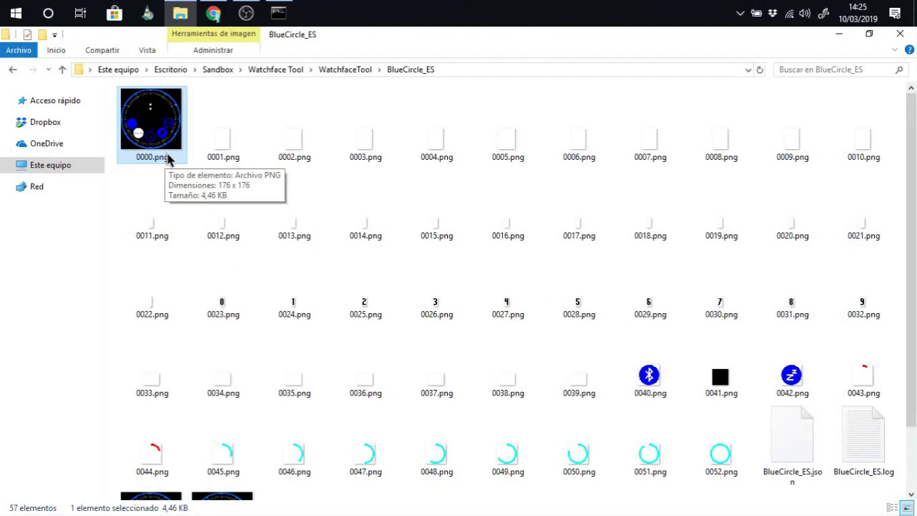
scroll(499, 269, down, 2)
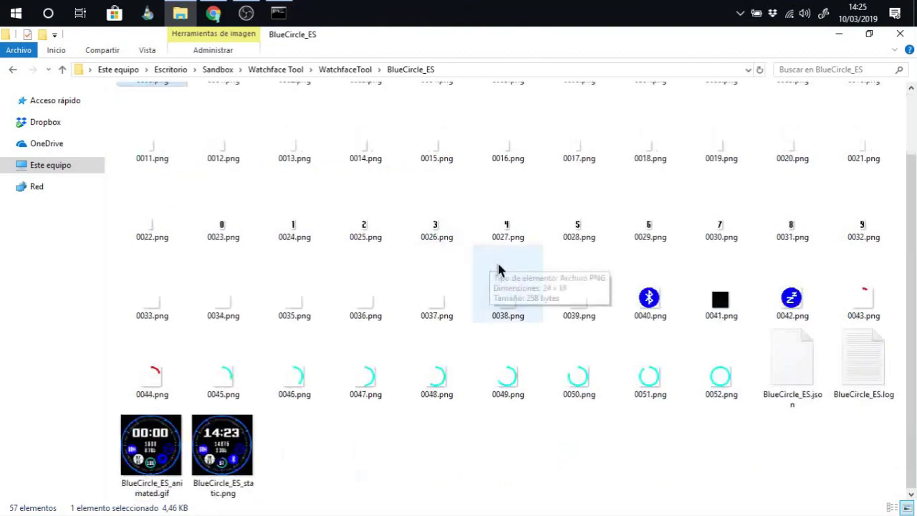
click(540, 466)
scroll(506, 450, up, 2)
scroll(499, 218, down, 2)
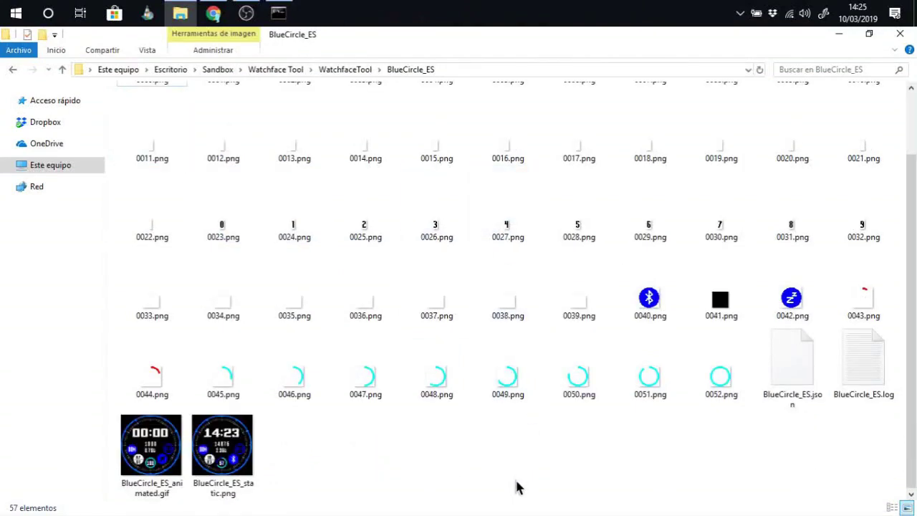
scroll(501, 402, up, 2)
scroll(499, 300, down, 2)
scroll(493, 444, up, 2)
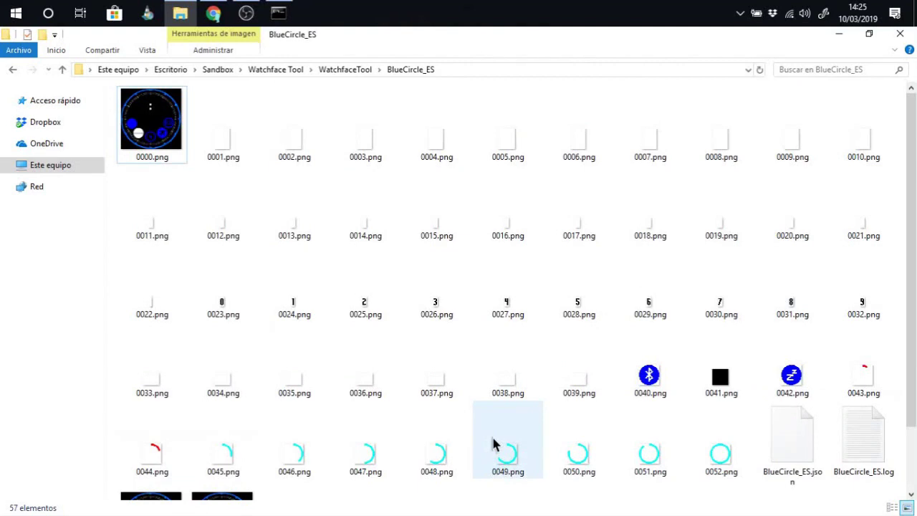
scroll(493, 444, down, 2)
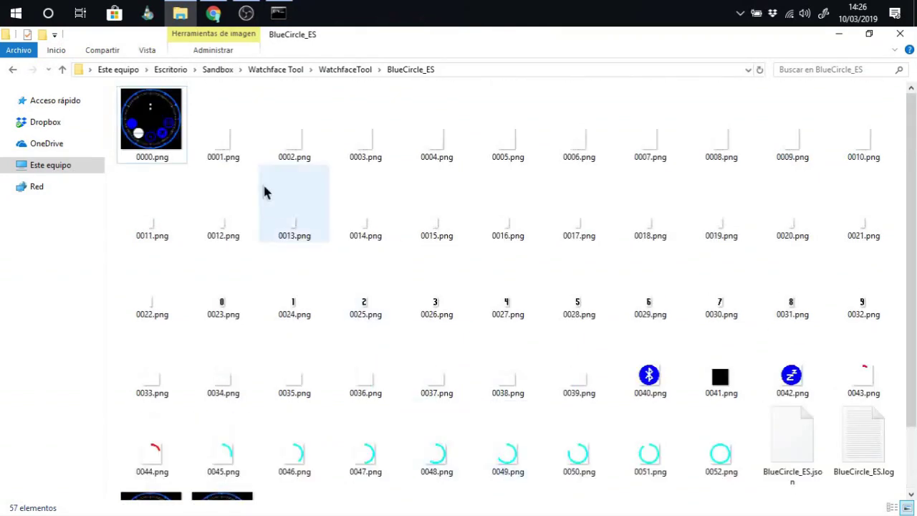
Review the background image 0000.png against the static and animated BlueCircle_ES previews
click(156, 136)
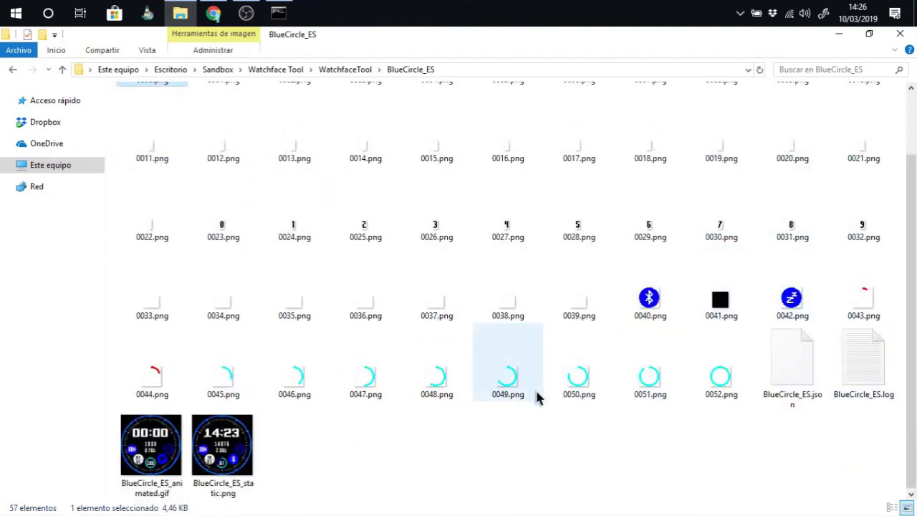
click(640, 473)
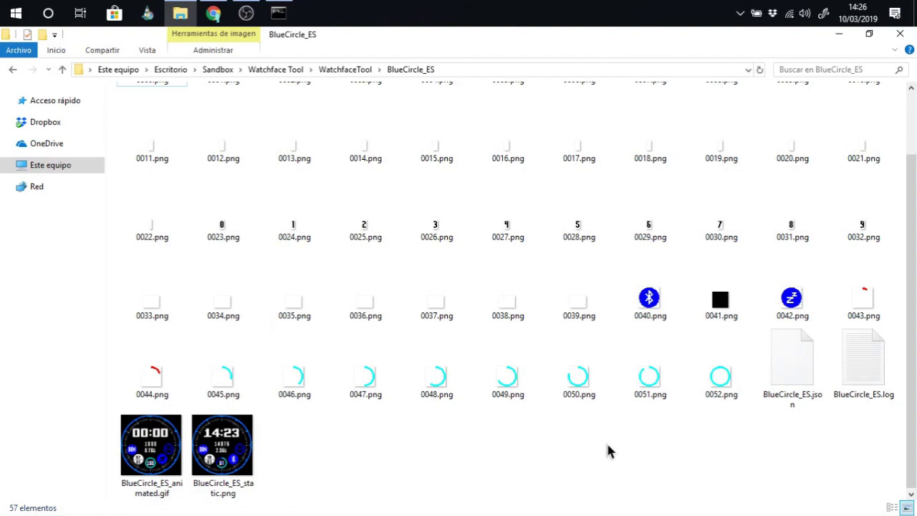
scroll(607, 450, up, 1)
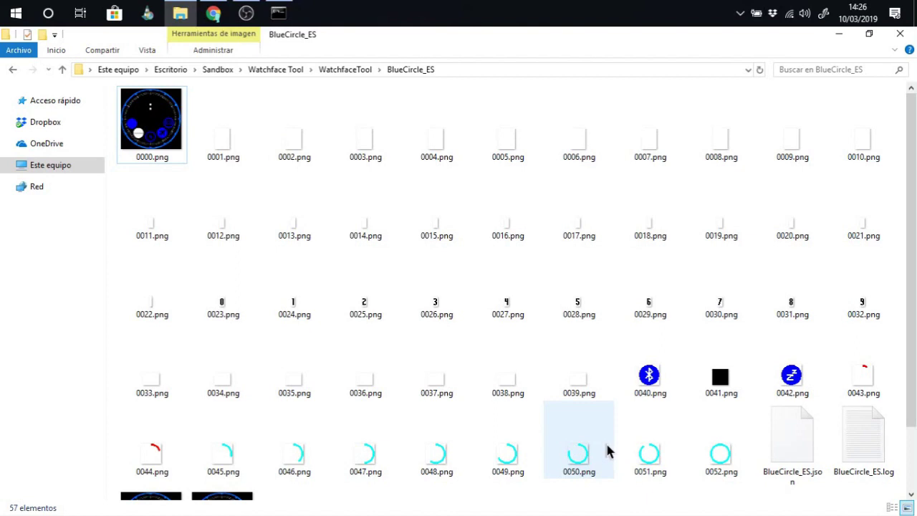
scroll(605, 448, down, 2)
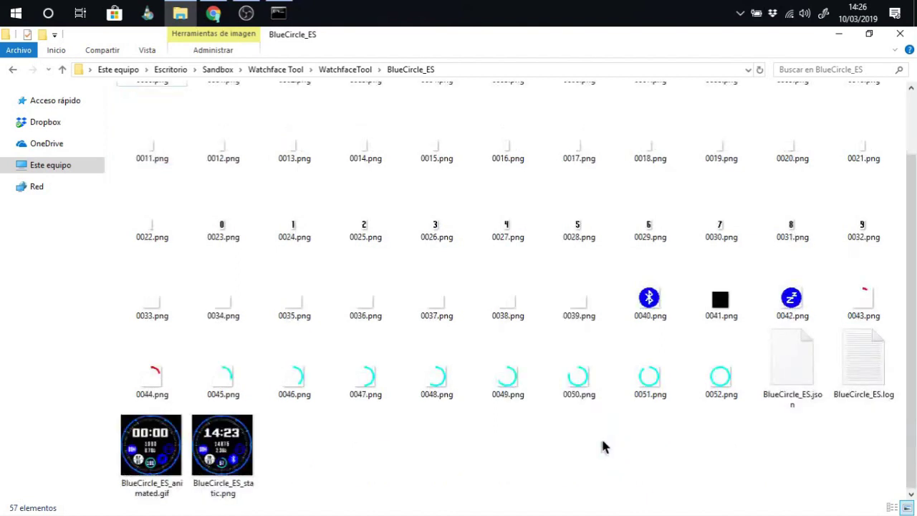
Examine the white images 0034.png and 0033.png, and clear the selection
click(233, 307)
click(158, 305)
scroll(247, 307, up, 1)
scroll(247, 307, down, 1)
click(495, 464)
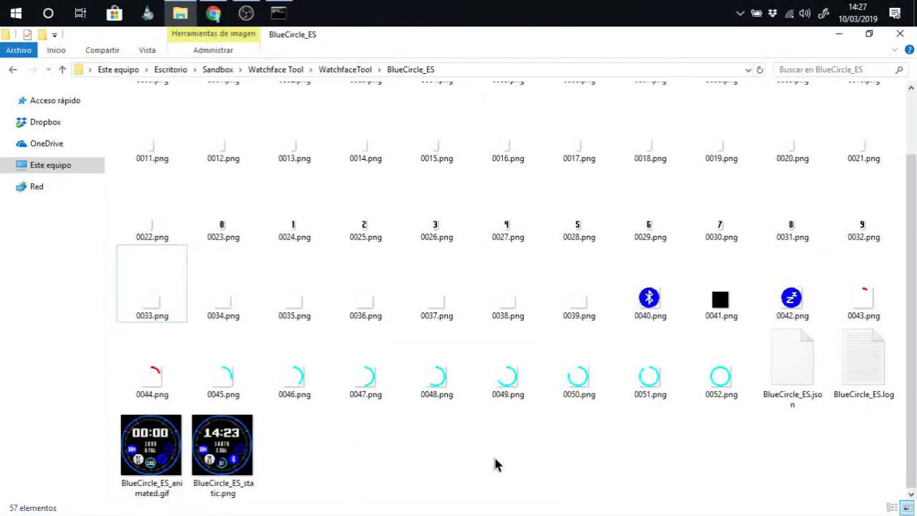
Open BlueCircle_ES.json from the BlueCircle_ES folder in Notepad++
scroll(494, 454, up, 1)
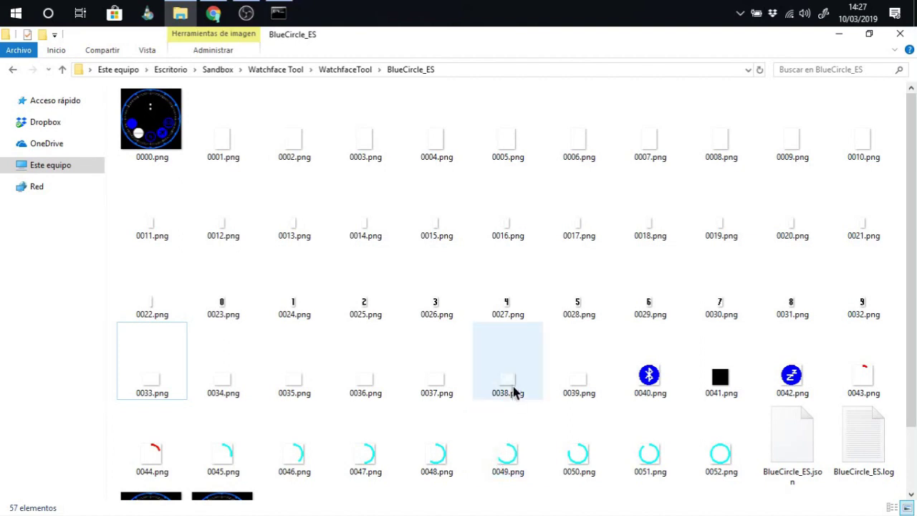
scroll(645, 376, down, 1)
click(787, 357)
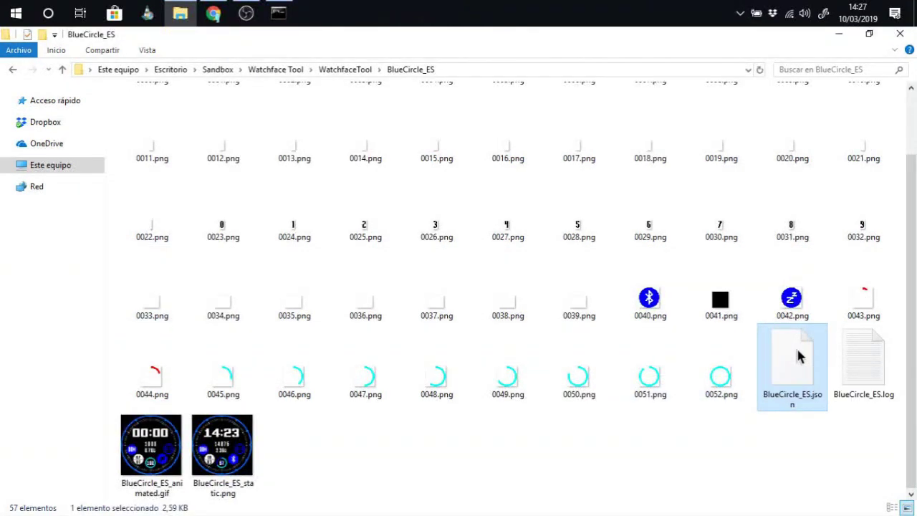
right_click(798, 354)
click(739, 201)
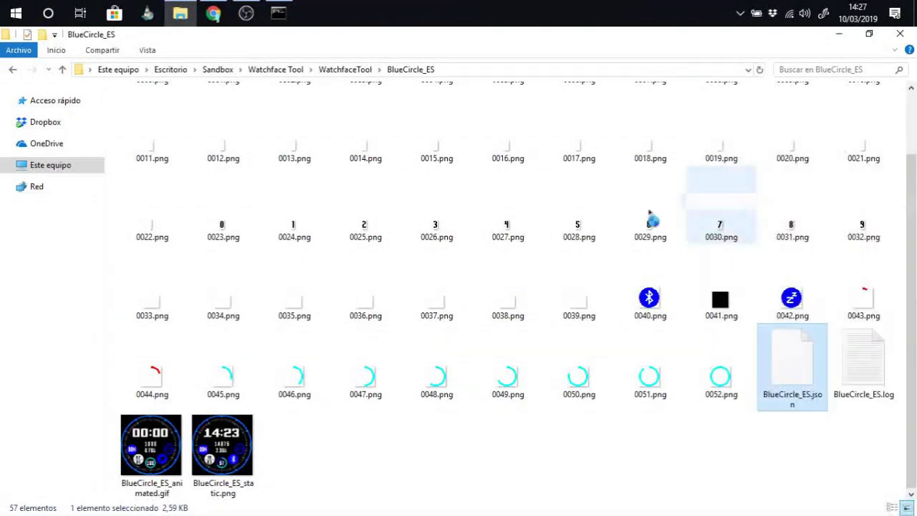
Examine the Activity and Date sections of BlueCircle_ES.json, close Notepad++ and clear the file selection
scroll(229, 323, down, 11)
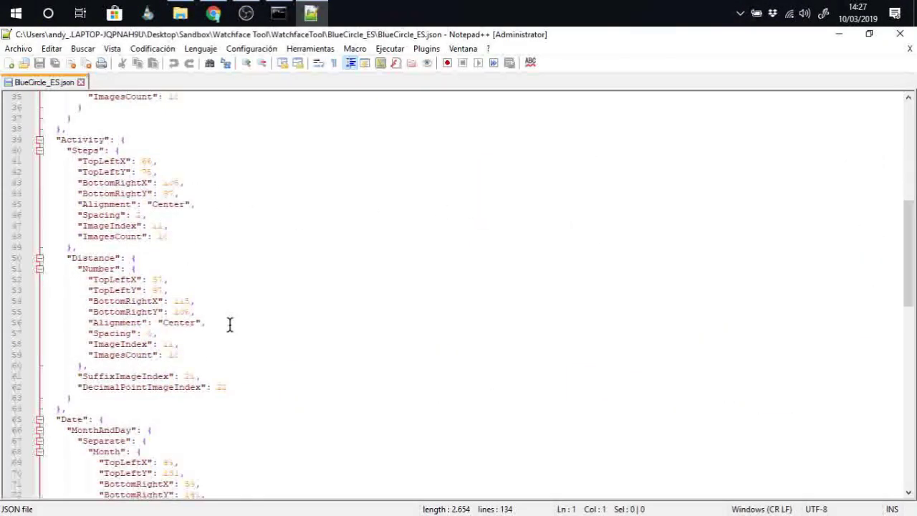
scroll(230, 324, down, 2)
scroll(229, 325, up, 5)
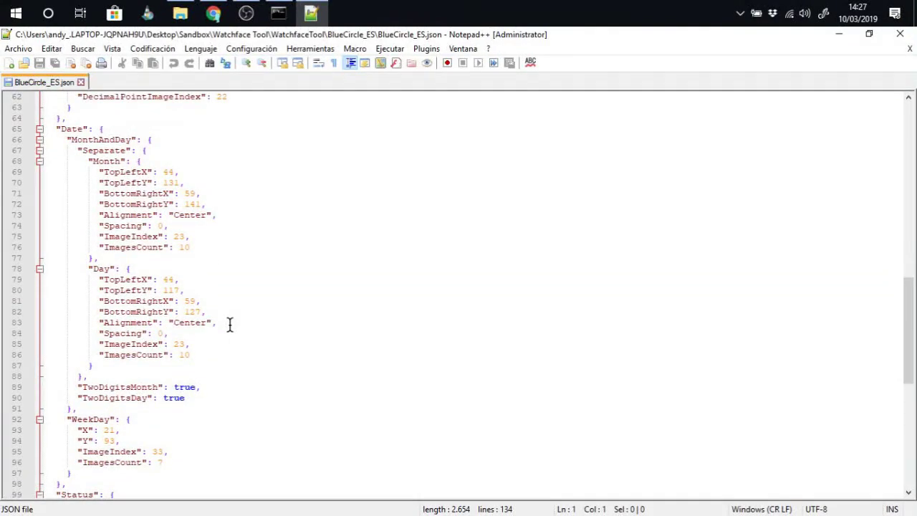
scroll(229, 325, up, 6)
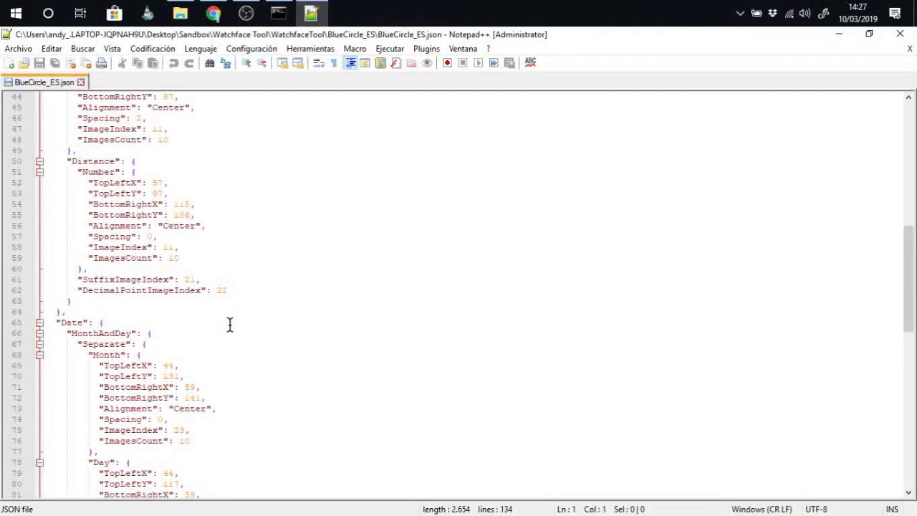
click(900, 34)
scroll(471, 343, down, 1)
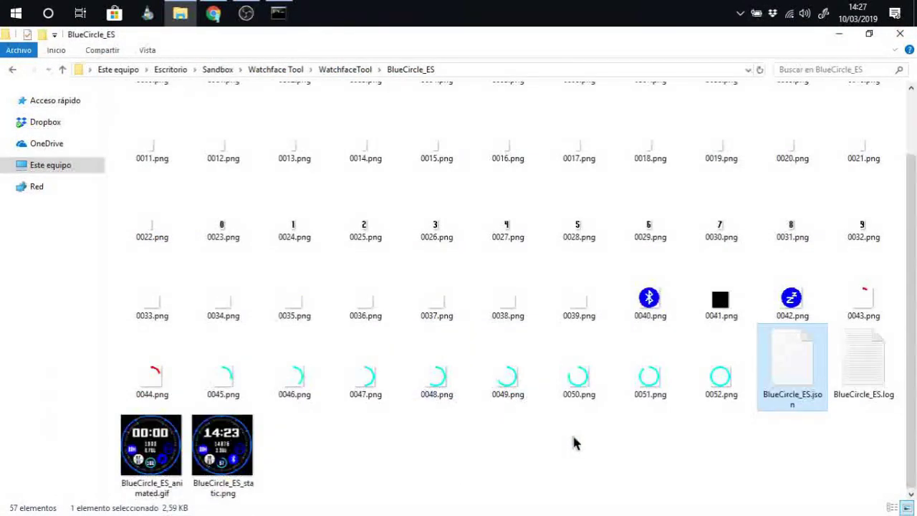
click(575, 461)
scroll(561, 450, up, 1)
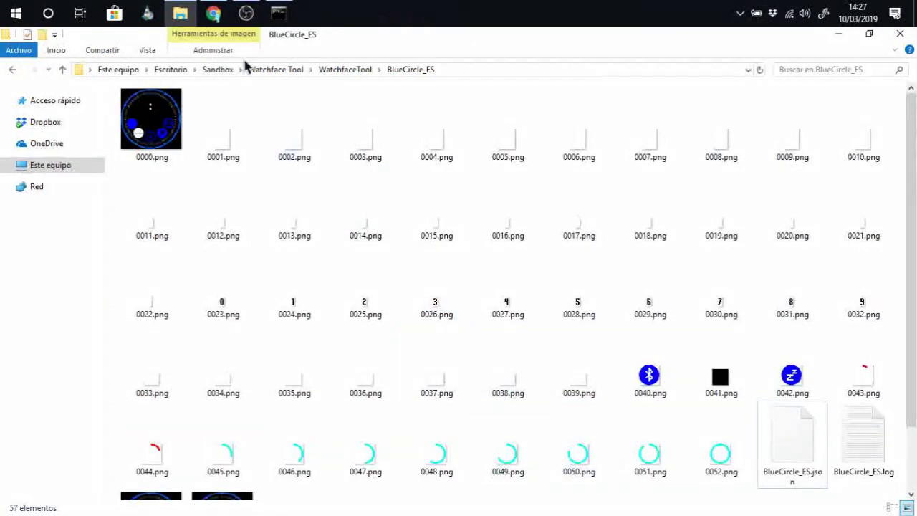
Switch to the Watchface Editor page in Chrome and read the Help's usage instructions and available Bip colors
click(215, 15)
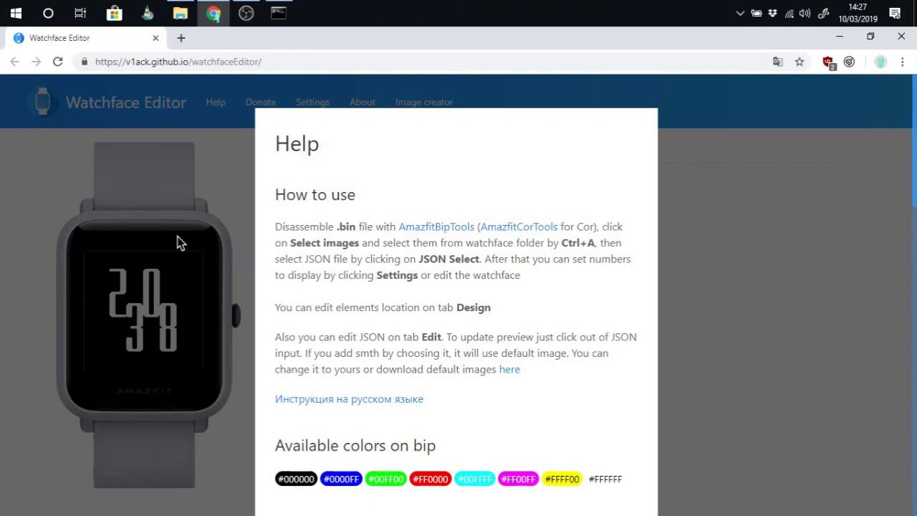
scroll(179, 242, down, 3)
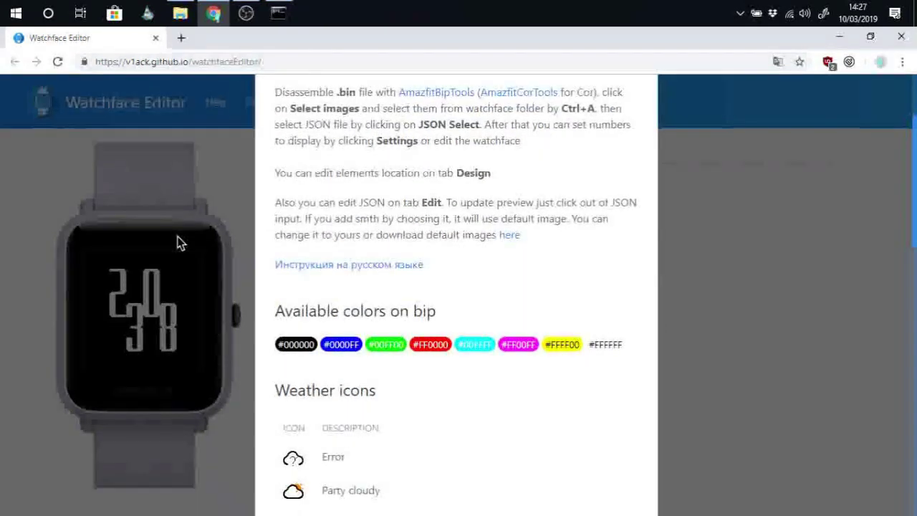
scroll(179, 243, up, 3)
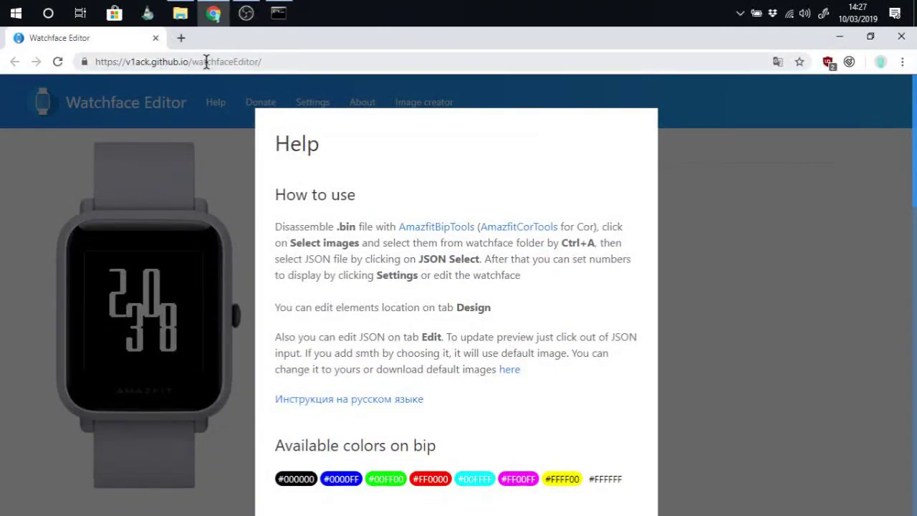
scroll(195, 263, down, 1)
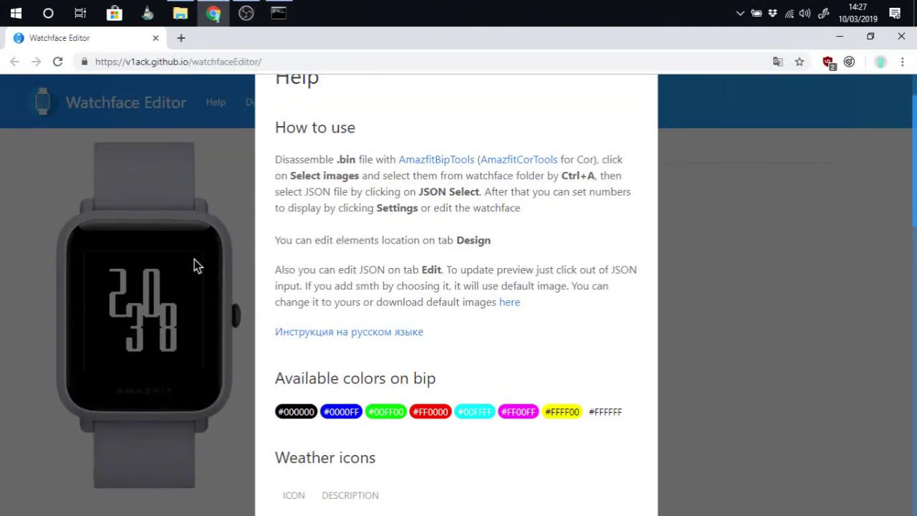
scroll(194, 260, down, 2)
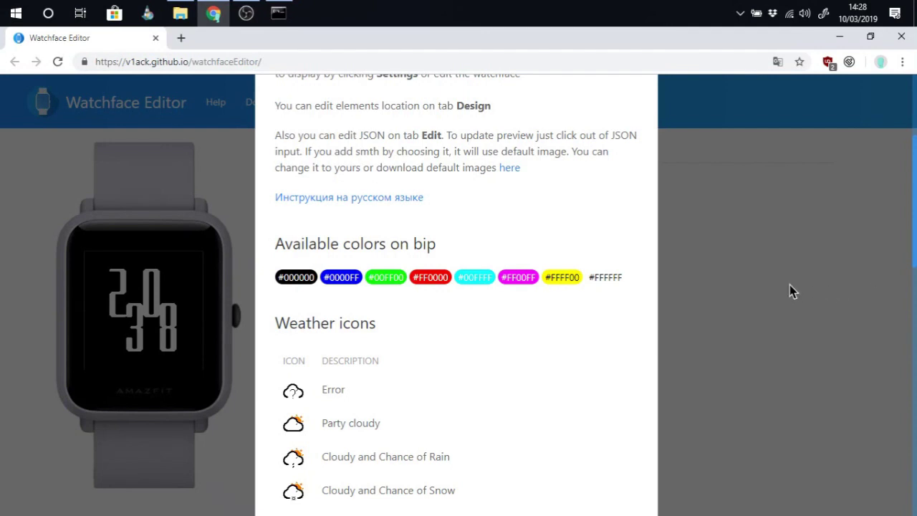
scroll(789, 286, down, 1)
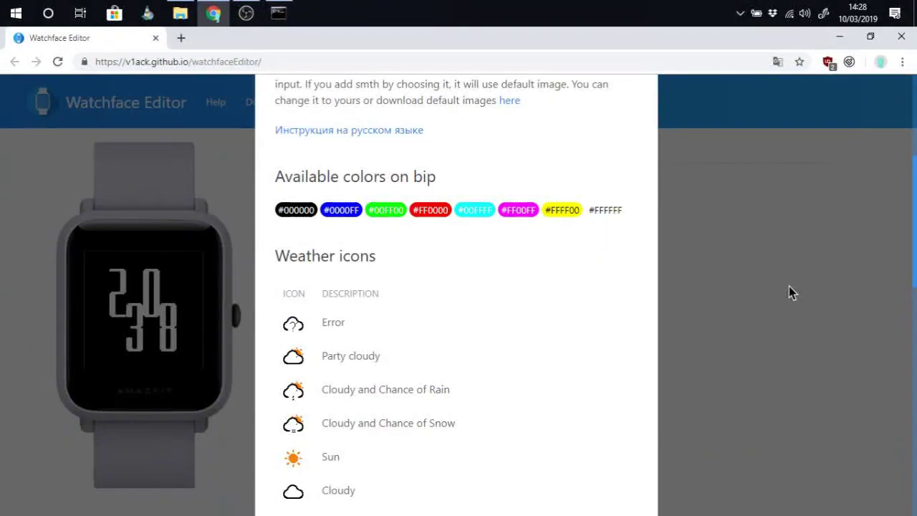
scroll(789, 286, down, 2)
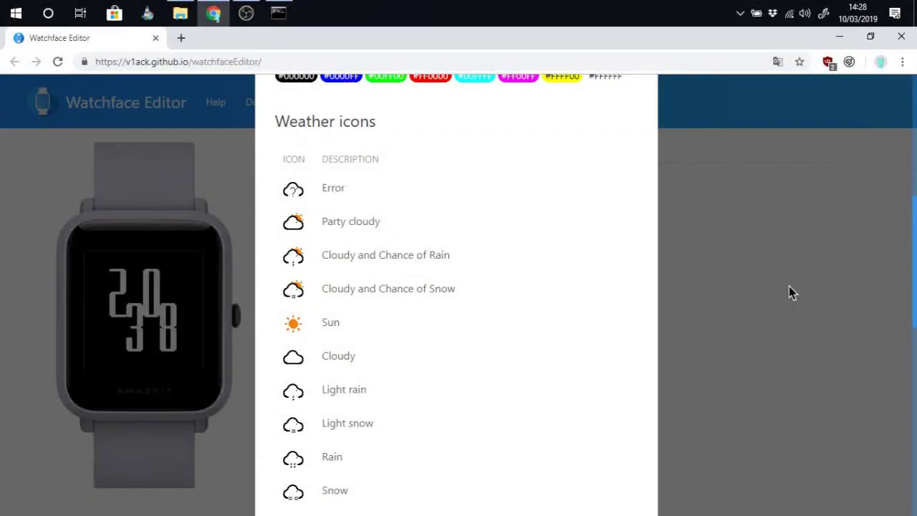
Examine the Help's available colors and its full list of weather icons, returning to the usage instructions
scroll(789, 292, up, 3)
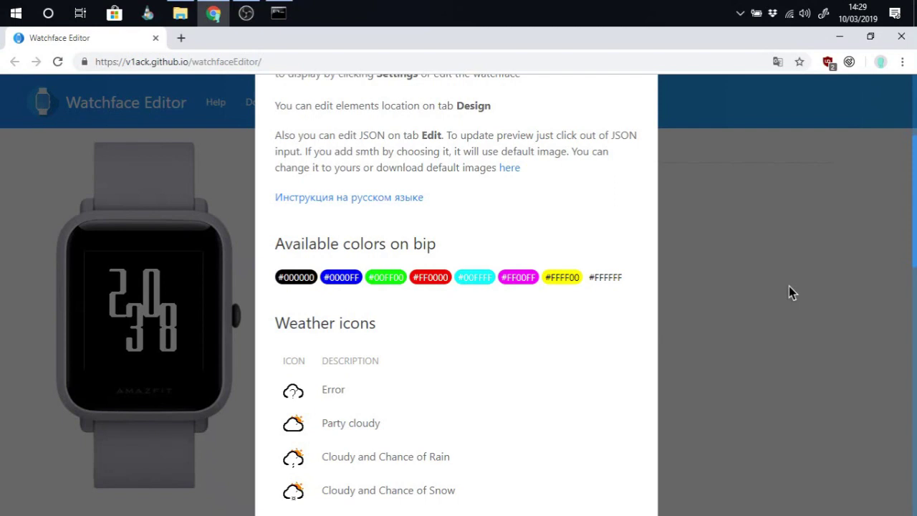
scroll(777, 288, down, 1)
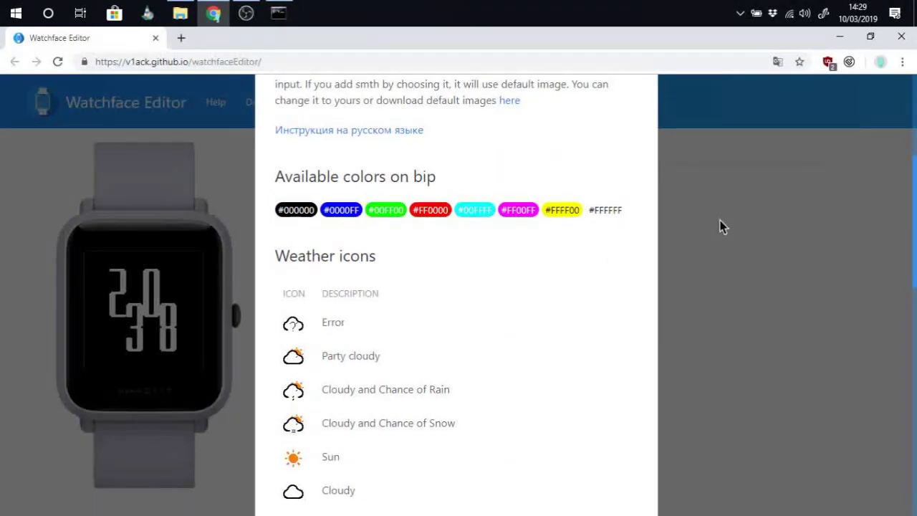
scroll(719, 222, down, 2)
scroll(350, 179, down, 5)
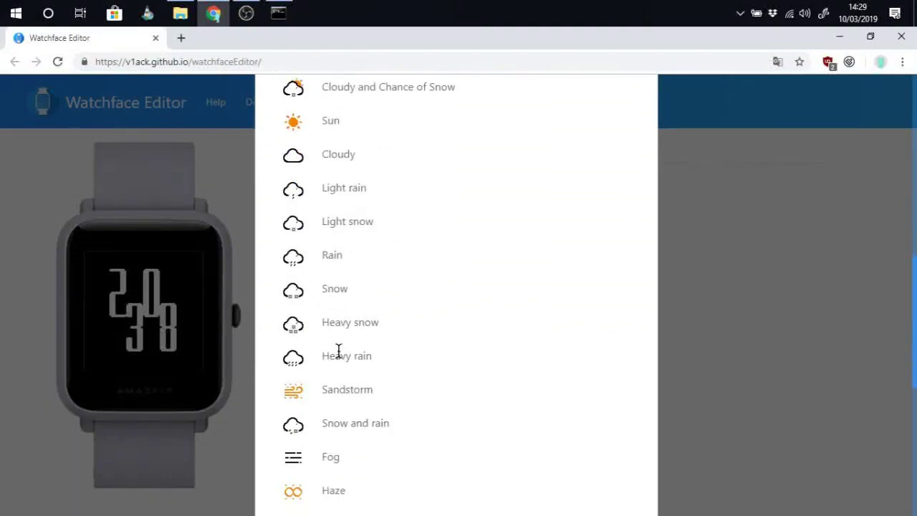
scroll(339, 347, down, 4)
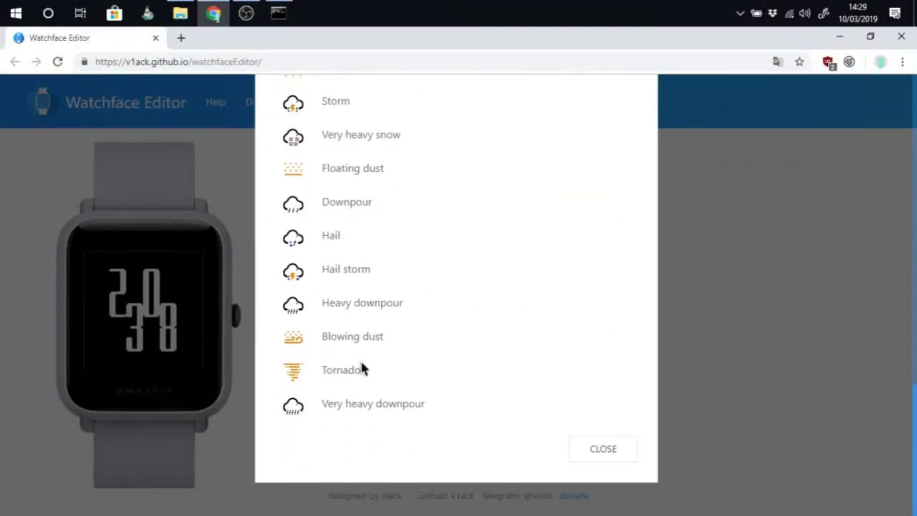
scroll(363, 369, up, 2)
scroll(344, 307, up, 8)
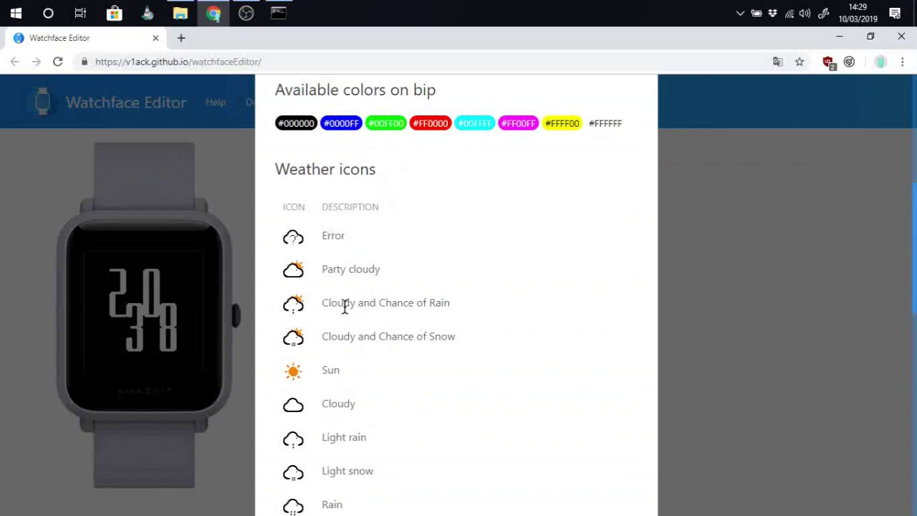
scroll(344, 307, up, 5)
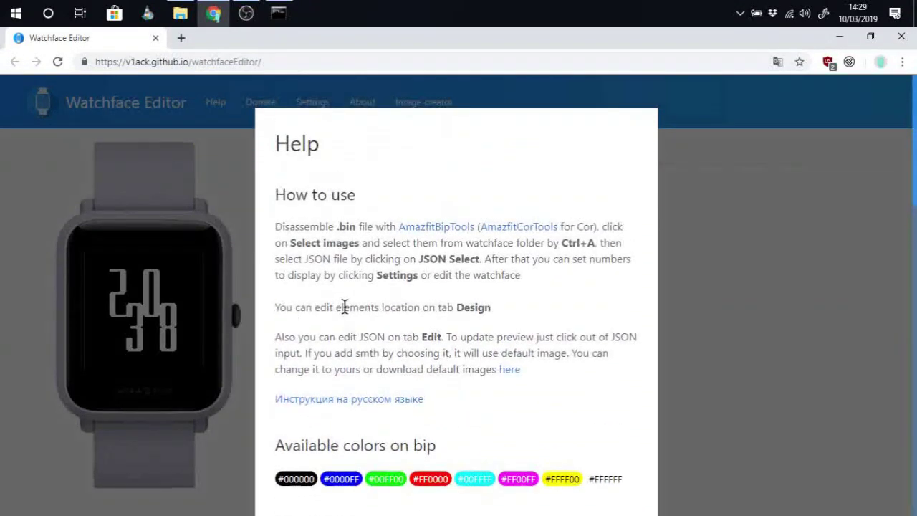
Review the weather icons and their descriptions in the Help from Error to Very heavy downpour
scroll(345, 307, down, 3)
scroll(345, 306, down, 4)
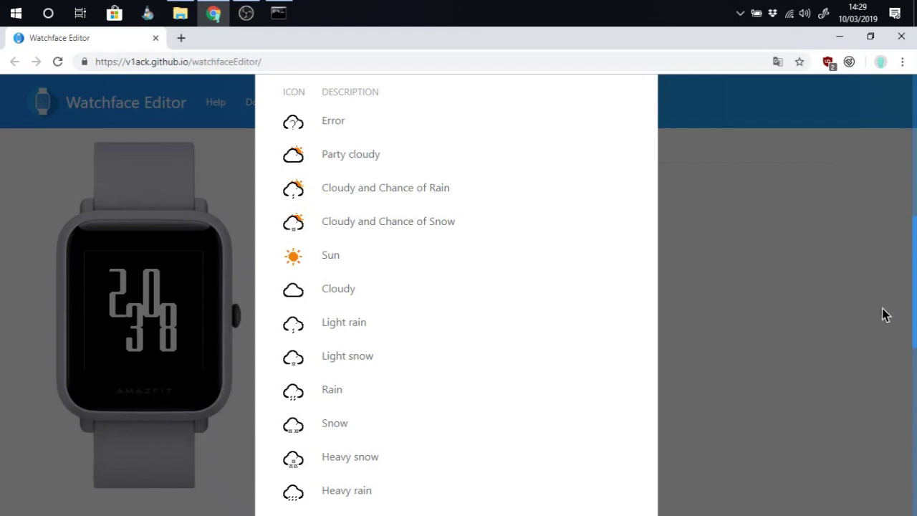
scroll(884, 313, down, 4)
scroll(778, 180, down, 2)
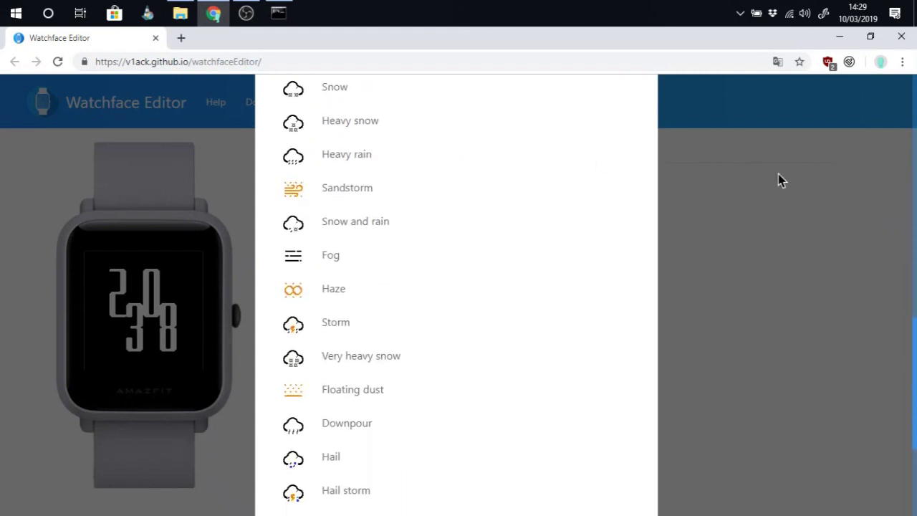
scroll(810, 195, up, 2)
scroll(757, 207, down, 3)
scroll(763, 233, up, 12)
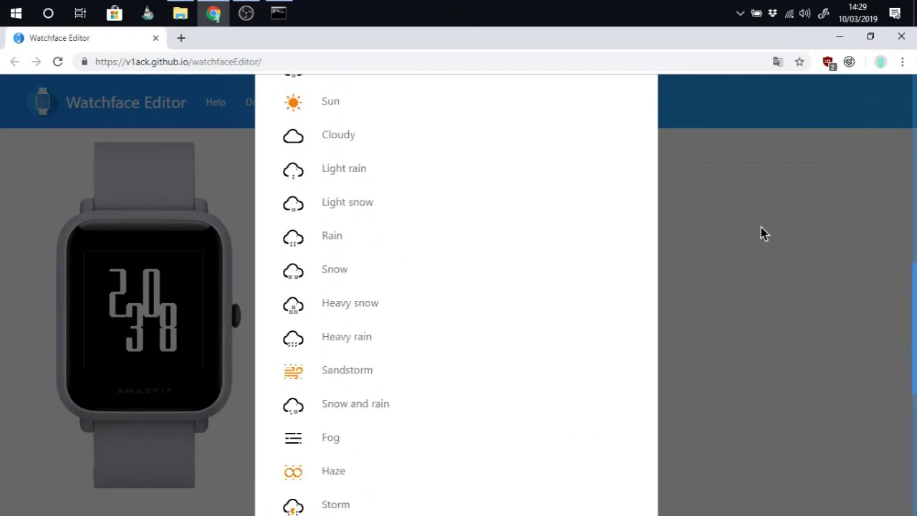
scroll(763, 233, up, 1)
scroll(761, 232, down, 8)
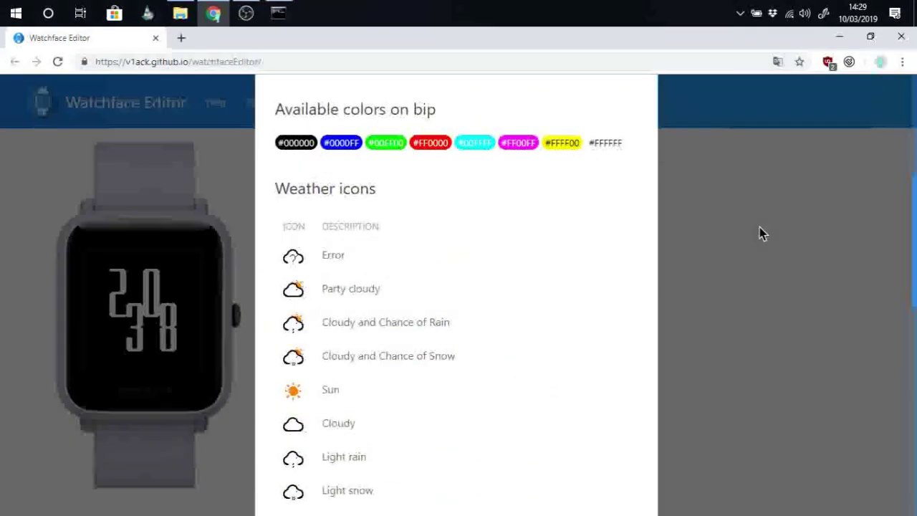
scroll(761, 231, down, 2)
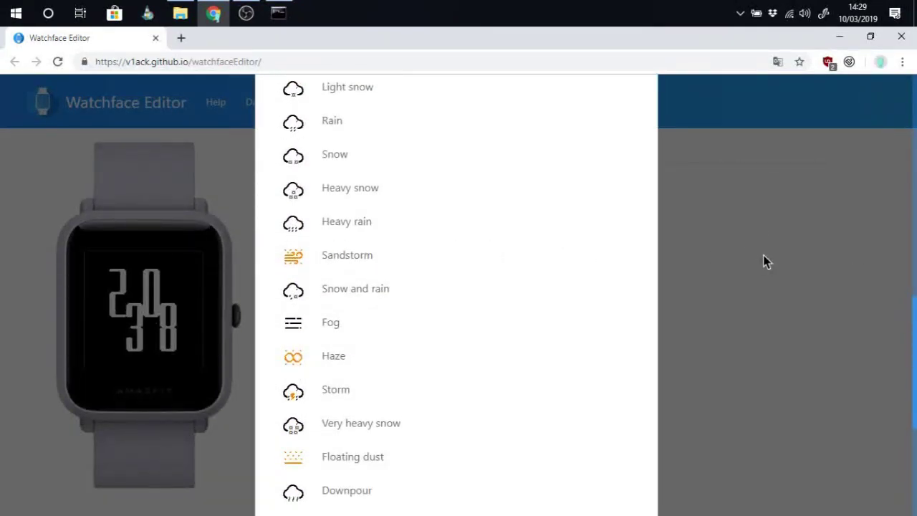
scroll(759, 255, up, 3)
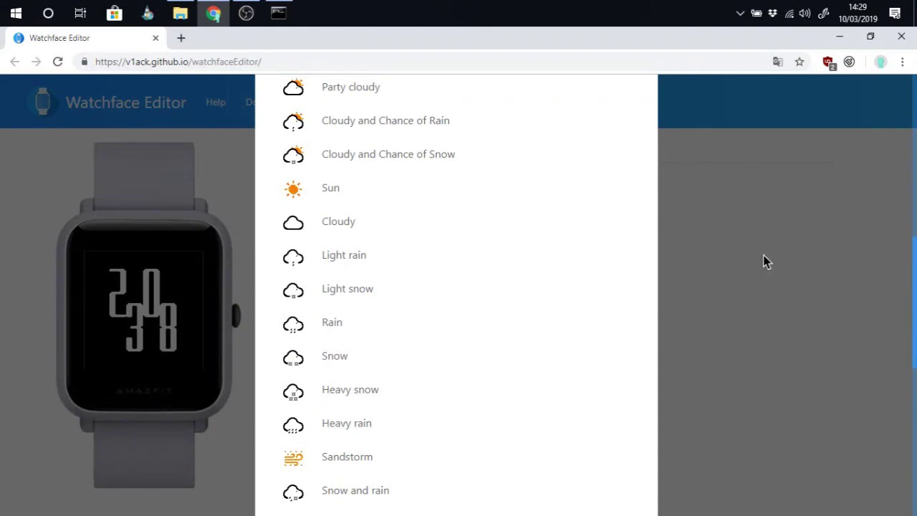
scroll(774, 263, down, 5)
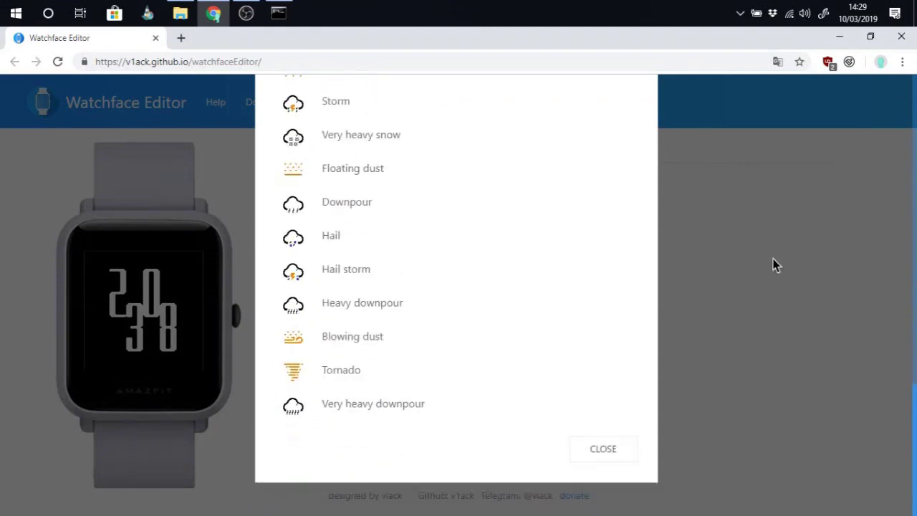
scroll(782, 262, up, 10)
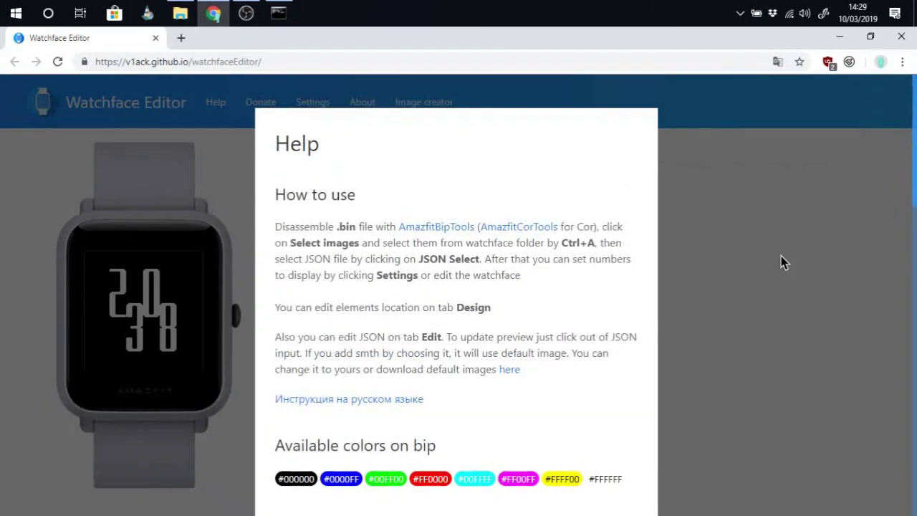
Close the Help and show the watchface preview settings
scroll(781, 262, down, 10)
click(603, 450)
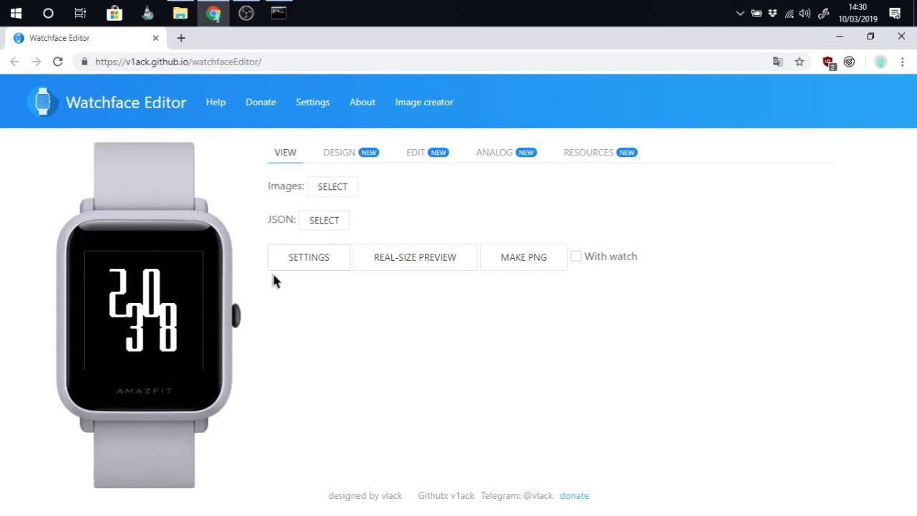
click(288, 262)
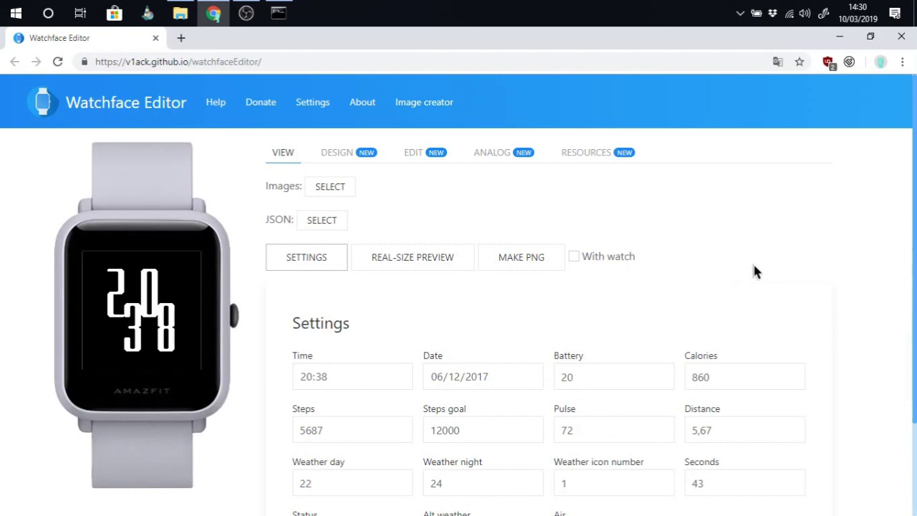
Load the numbered images 0000.png through 0052.png from the BlueCircle_ES folder, leaving out BlueCircle_ES_static.png
click(344, 185)
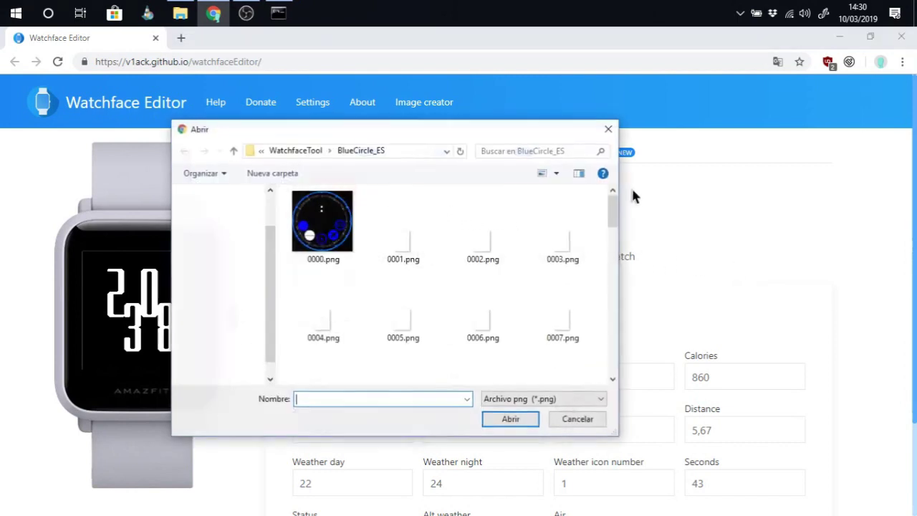
click(337, 215)
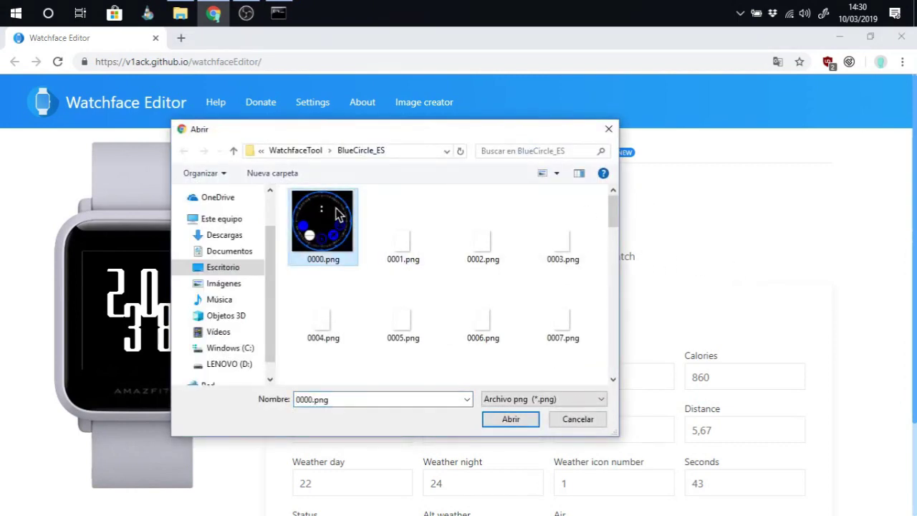
scroll(337, 215, down, 5)
scroll(336, 211, down, 3)
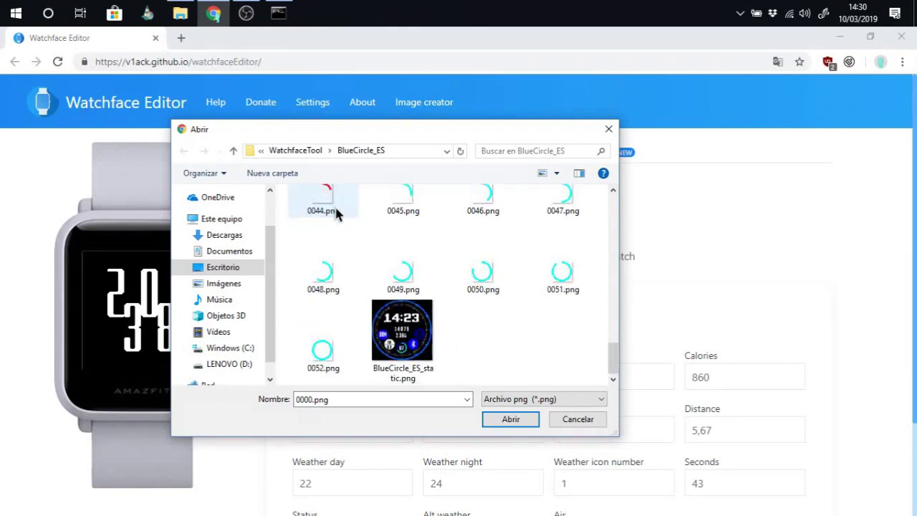
shift+click(328, 333)
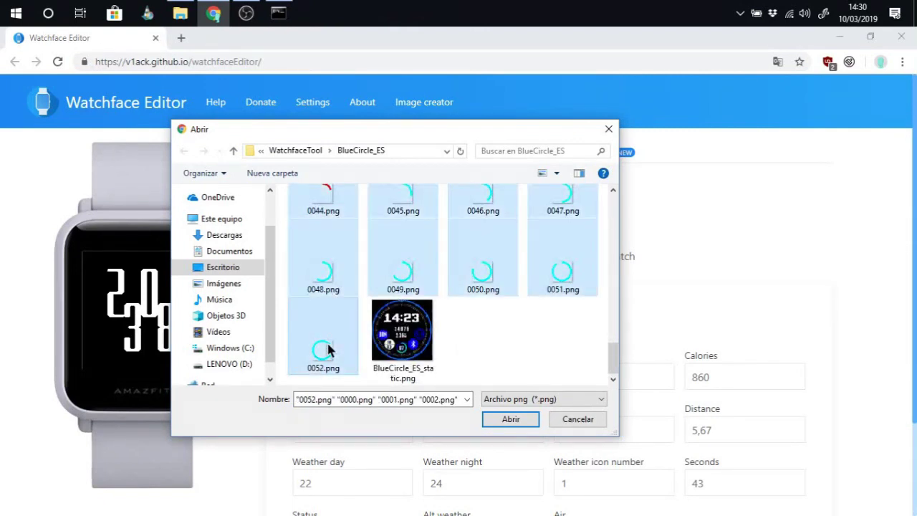
scroll(393, 306, up, 10)
scroll(393, 306, down, 10)
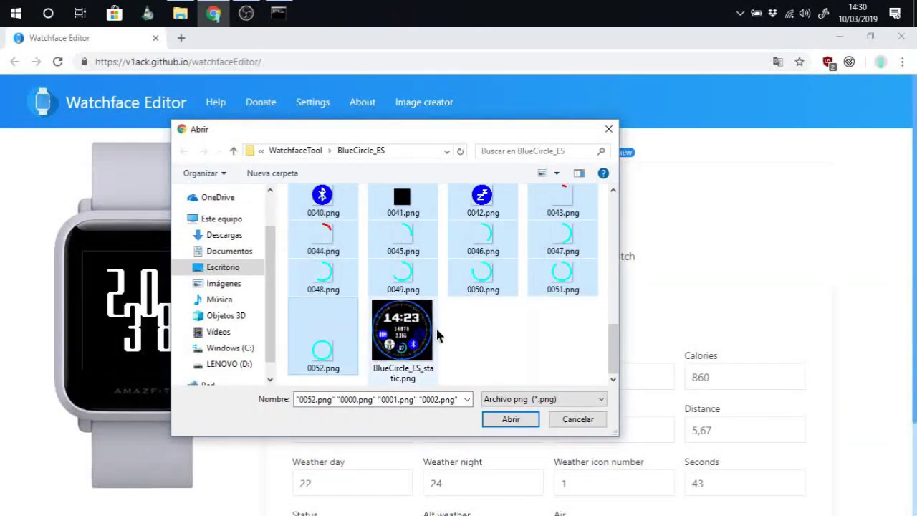
click(510, 419)
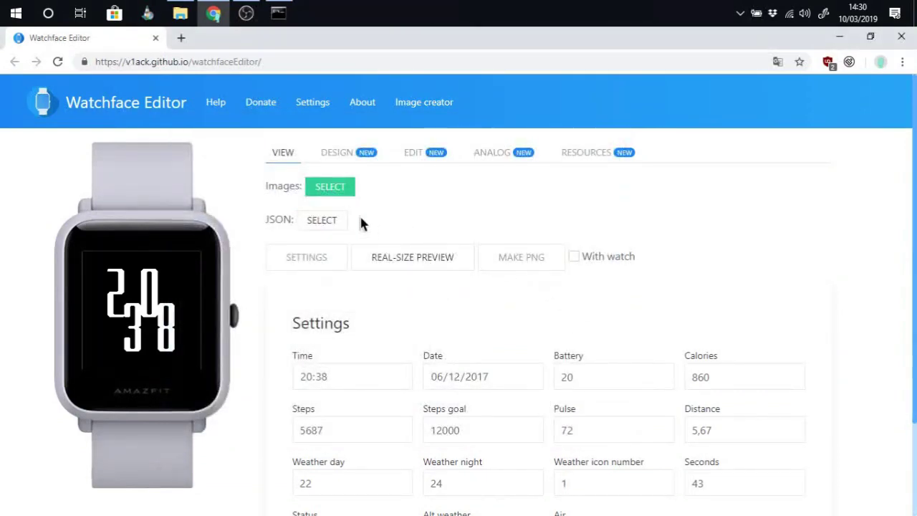
Load BlueCircle_ES.json from the BlueCircle_ES folder as the watchface's JSON
click(333, 224)
click(323, 222)
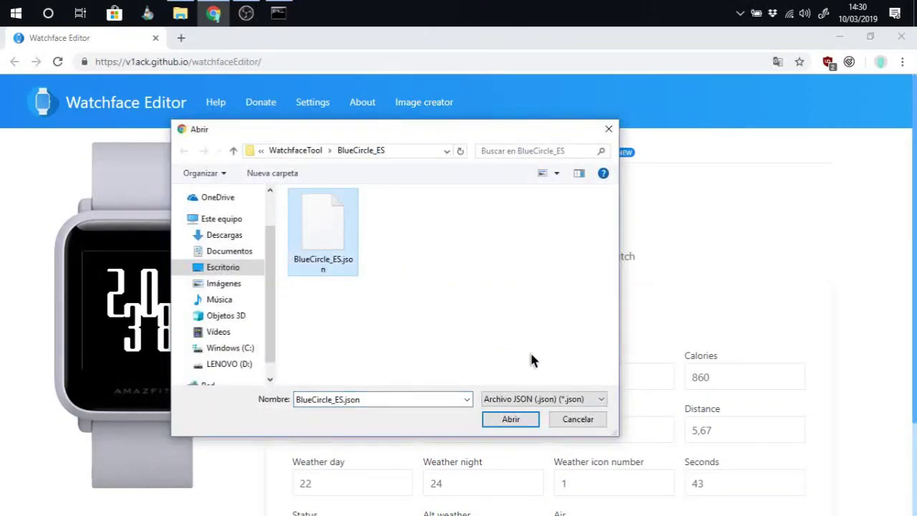
click(511, 421)
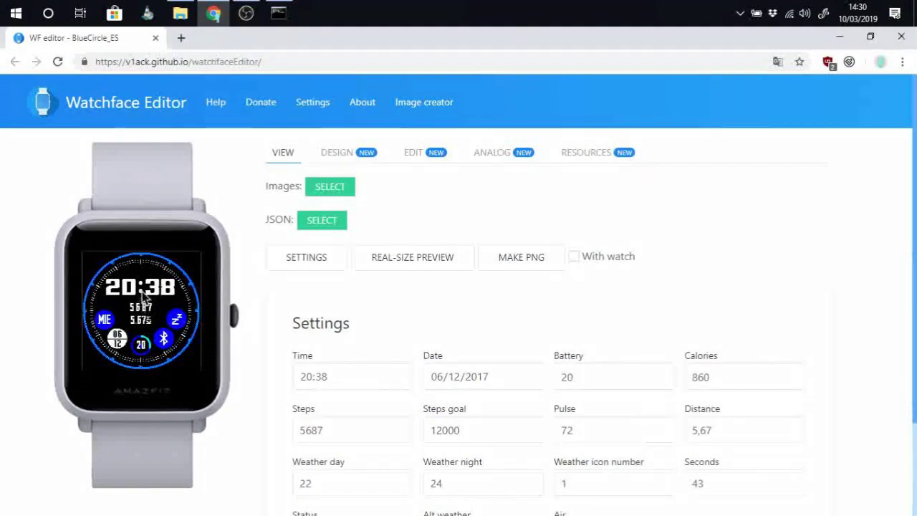
In the design view, try moving the two minute digits to new places on the watchface
click(370, 161)
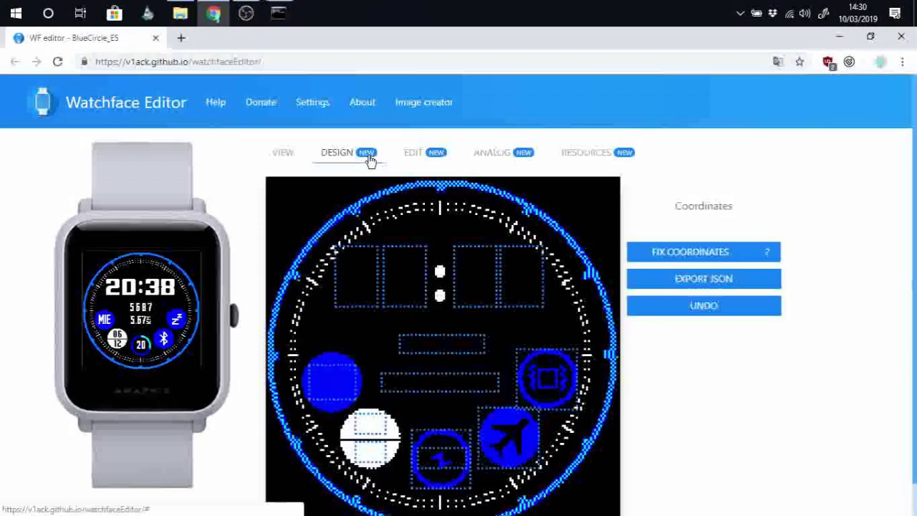
scroll(717, 199, down, 1)
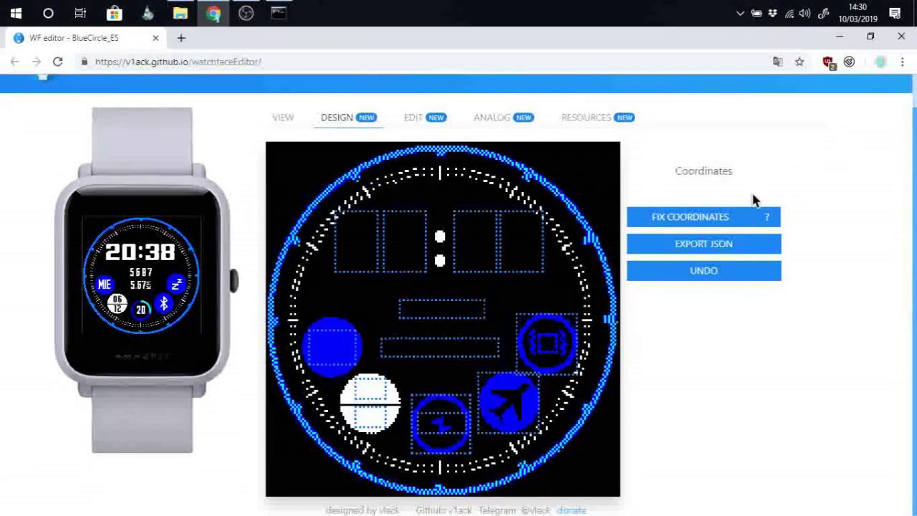
drag(481, 258, 554, 190)
drag(469, 201, 506, 264)
drag(557, 214, 510, 241)
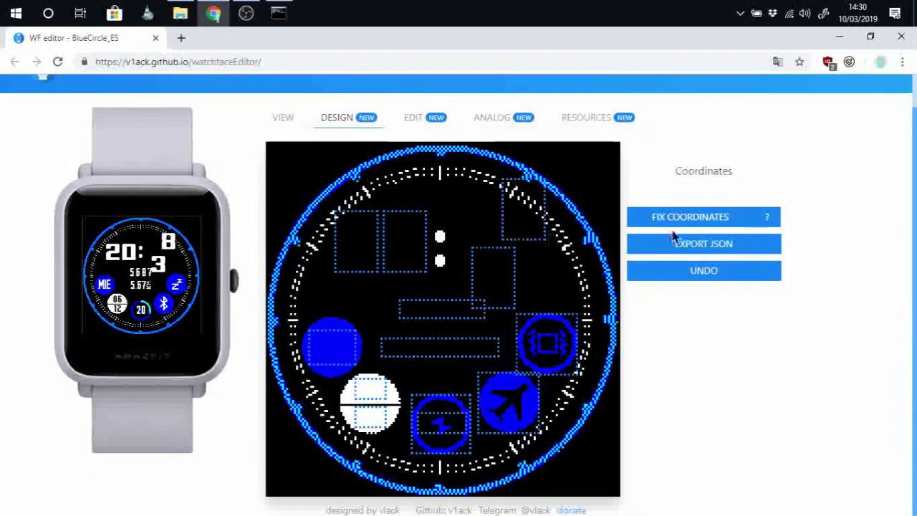
Undo all the moves of the minute digits
click(702, 273)
click(702, 273)
click(702, 273)
click(702, 273)
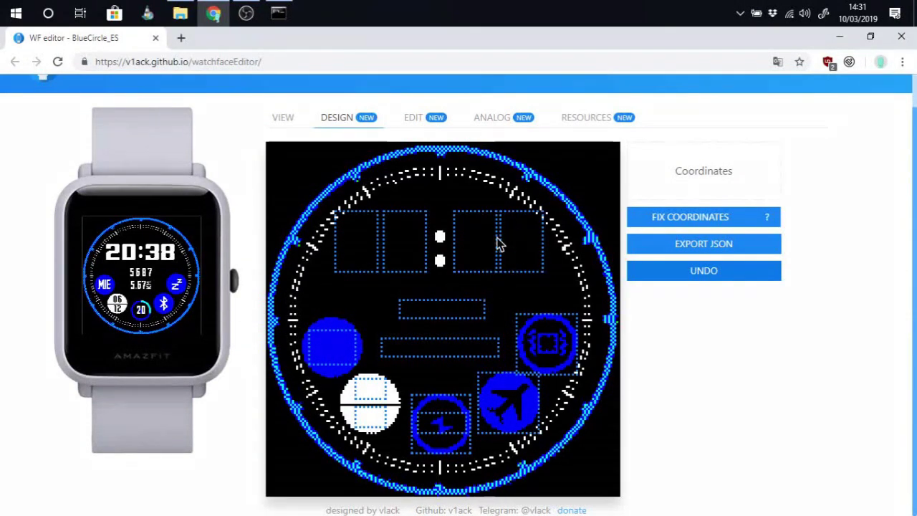
scroll(536, 280, up, 1)
scroll(534, 281, down, 1)
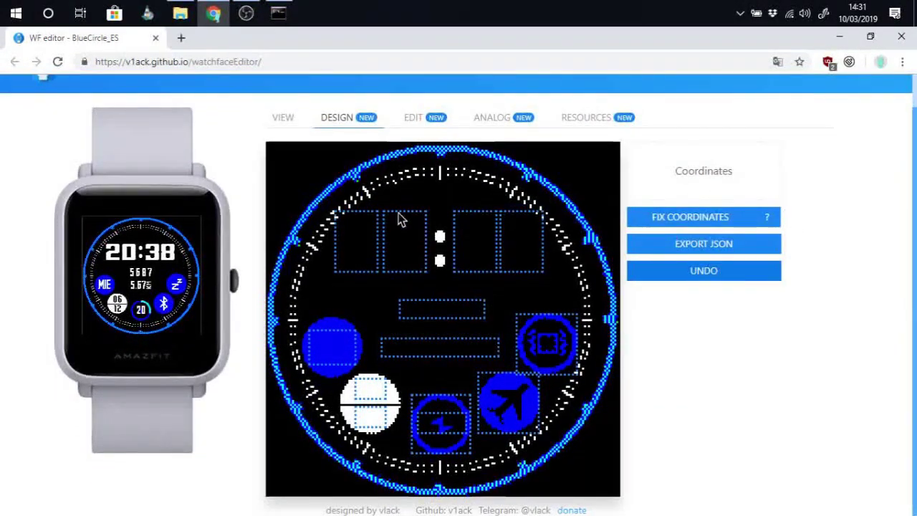
Start exporting BlueCircle_ES.json to the desktop's Sandbox > Watchface Tool > WatchfaceTool > BlueCircle_ES folder and cancel the save
click(704, 244)
scroll(204, 270, up, 1)
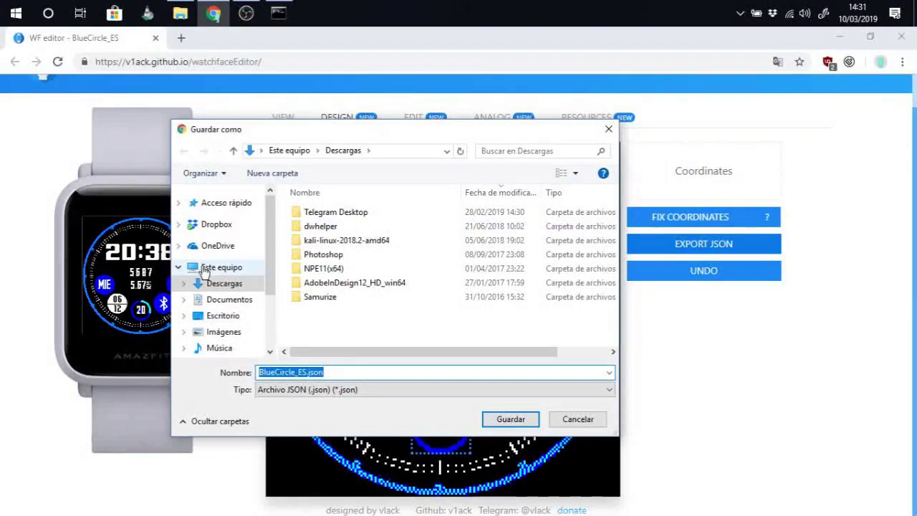
click(217, 316)
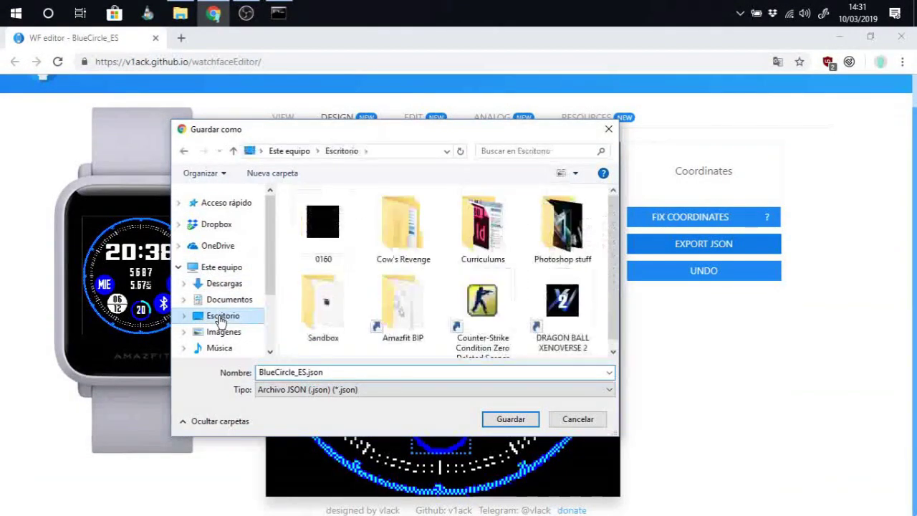
double_click(331, 315)
double_click(334, 214)
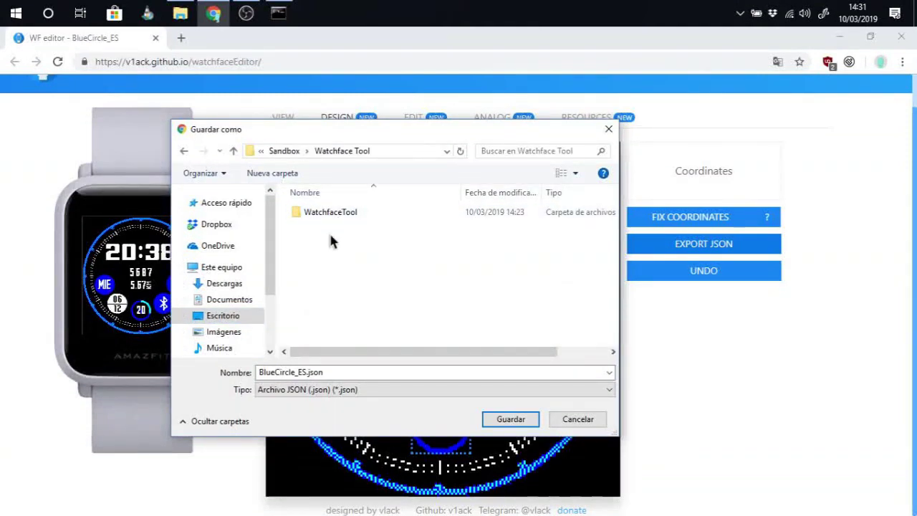
double_click(334, 213)
double_click(327, 226)
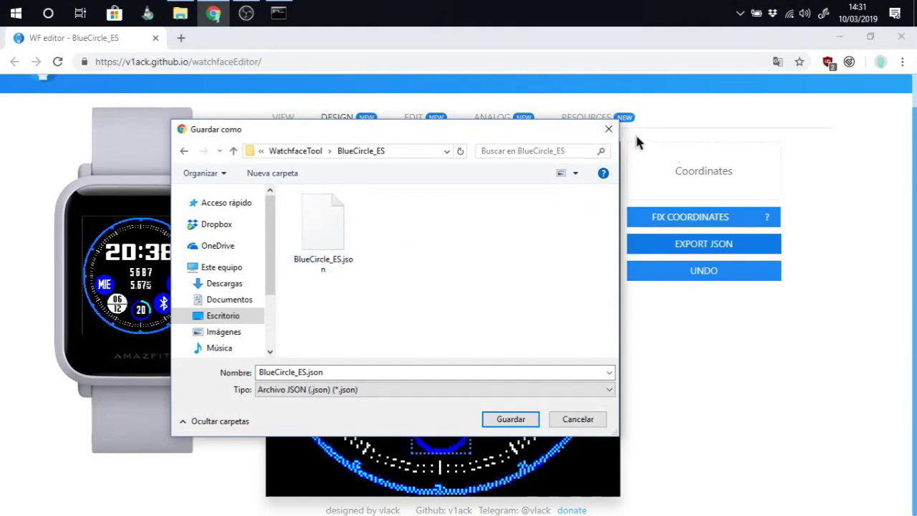
click(608, 129)
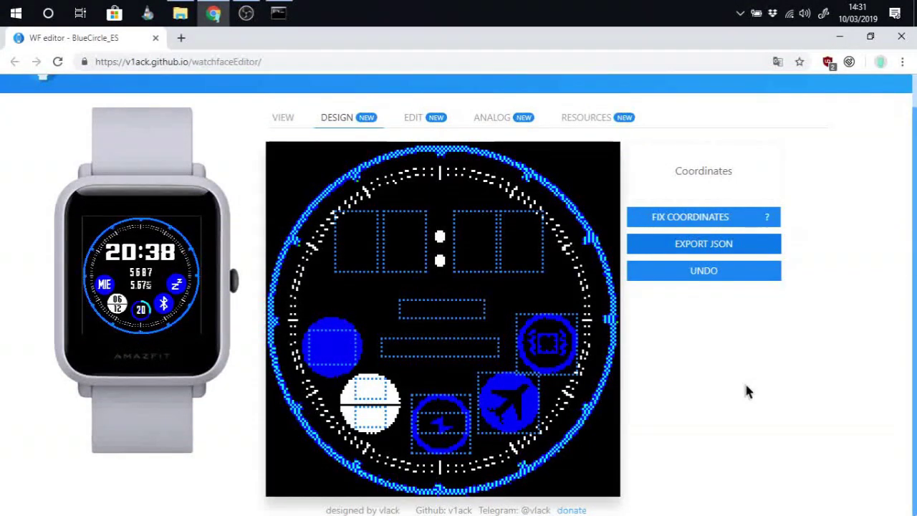
Try shifting the upper date number partly off its white circle, and undo the move
scroll(639, 366, up, 1)
scroll(439, 319, down, 1)
drag(362, 390, 340, 389)
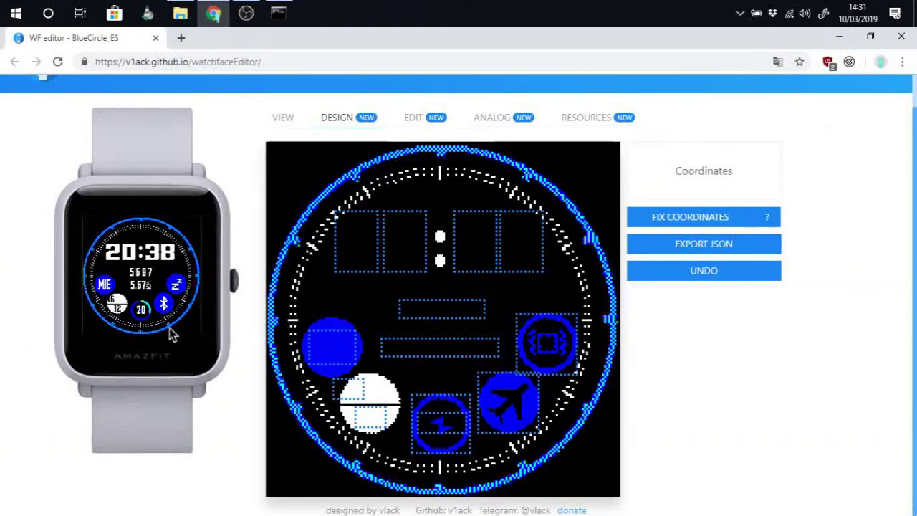
click(705, 283)
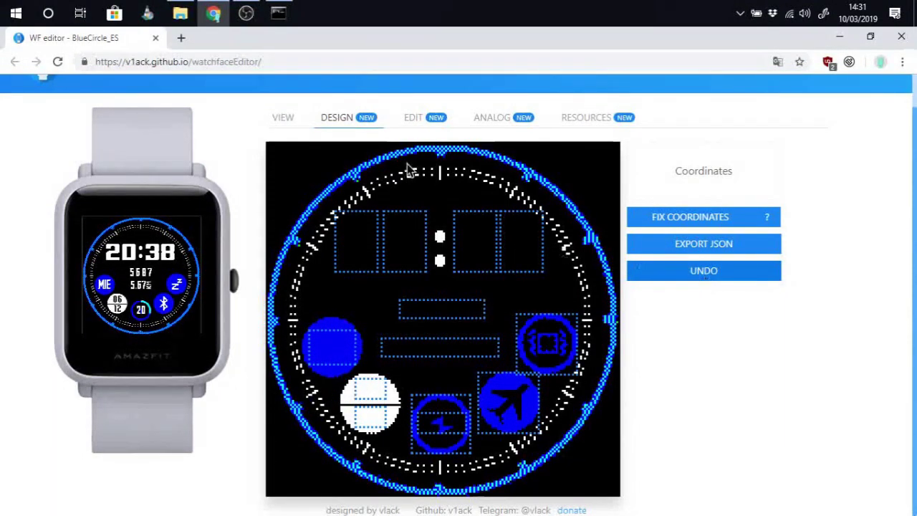
Look through the watchface's JSON code, examining its Time, Date, Status and Distance sections
click(413, 119)
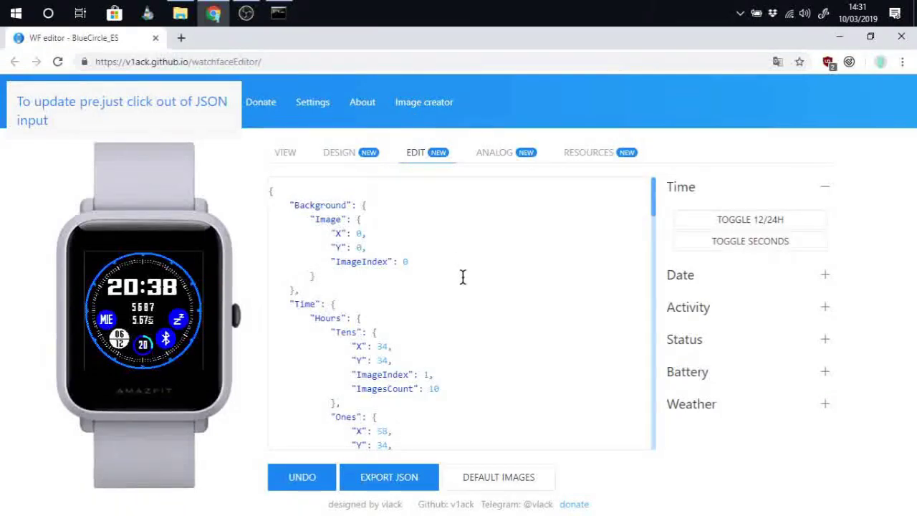
scroll(462, 276, down, 2)
scroll(463, 278, up, 1)
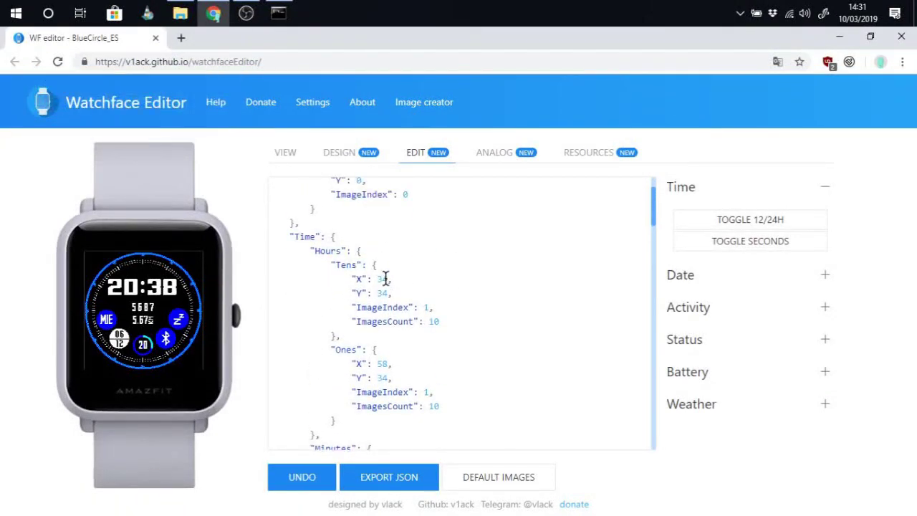
scroll(386, 280, down, 15)
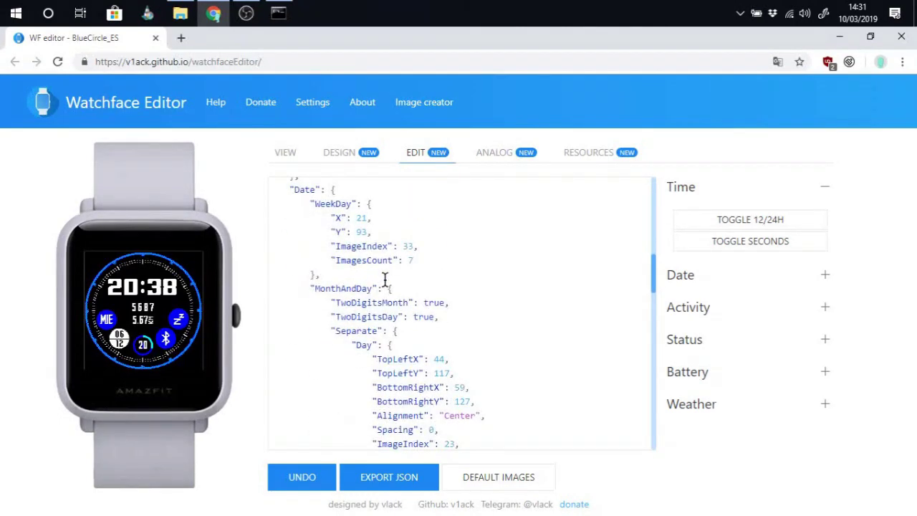
scroll(385, 284, up, 8)
scroll(386, 284, down, 3)
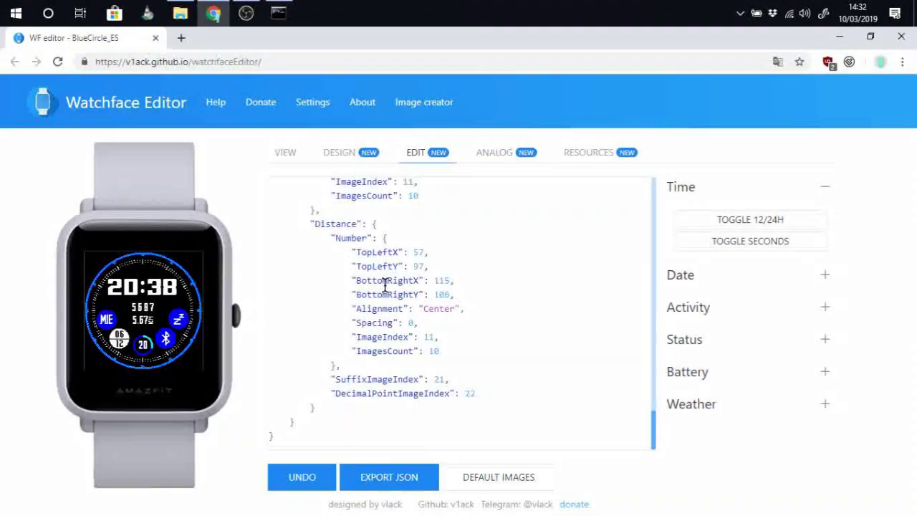
scroll(385, 283, up, 3)
scroll(386, 284, down, 6)
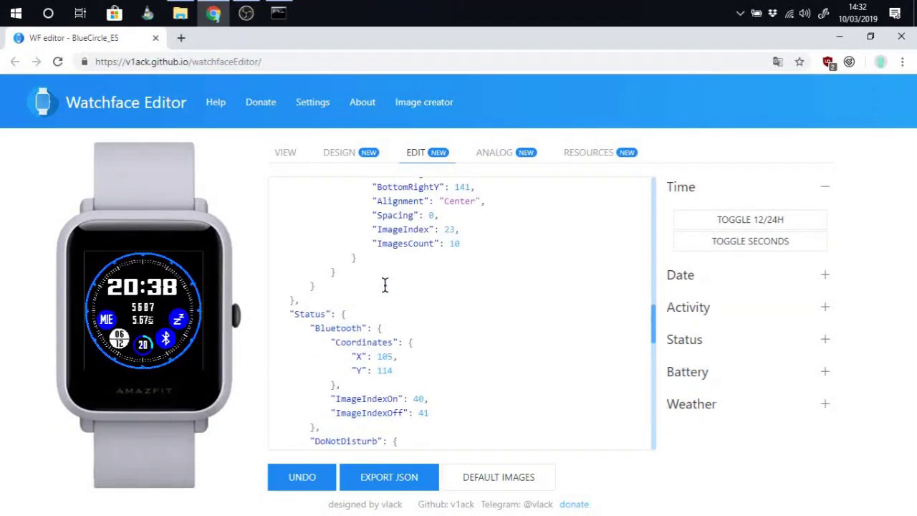
scroll(385, 285, up, 5)
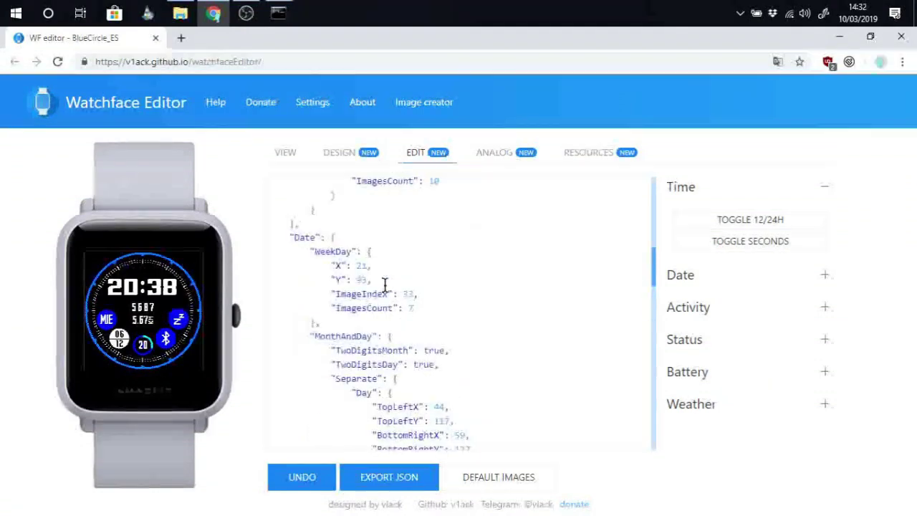
scroll(385, 285, up, 5)
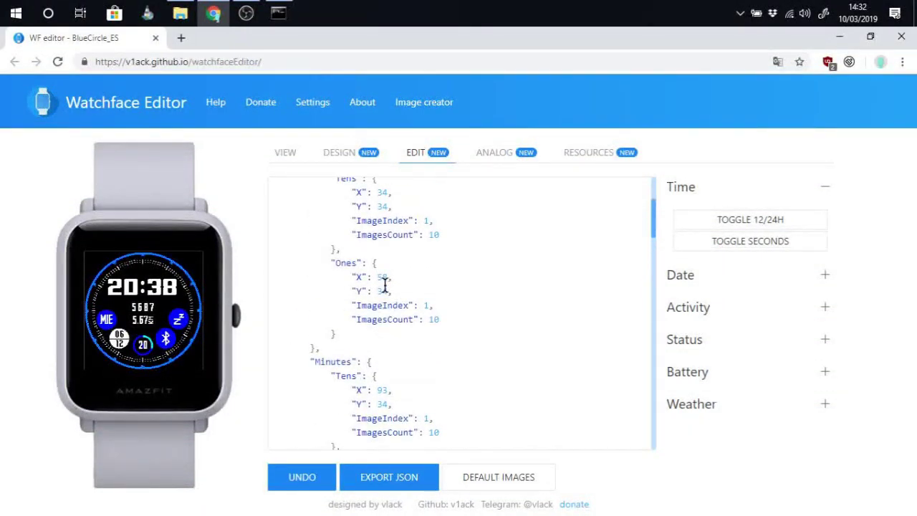
scroll(386, 284, down, 2)
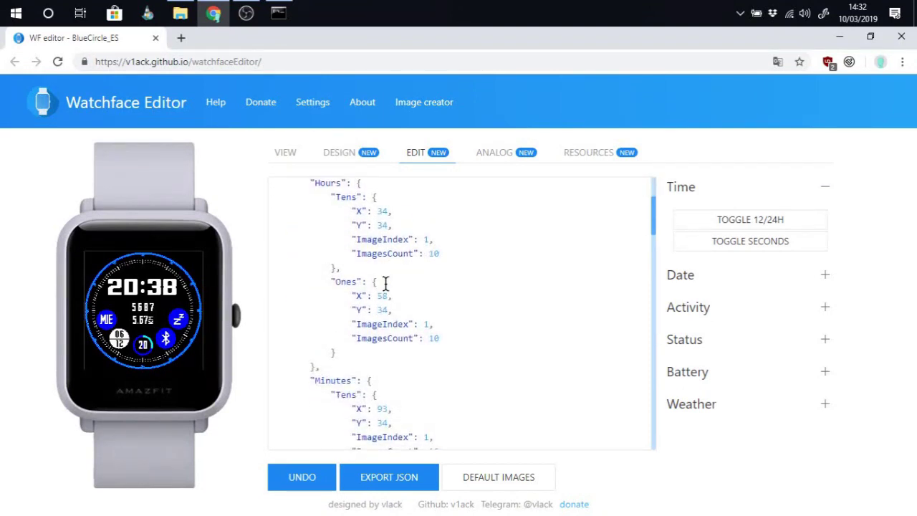
Examine the X, Y, ImageIndex and ImagesCount entries of the hours' tens and ones in the JSON, and return to the design view
scroll(385, 284, down, 2)
click(388, 229)
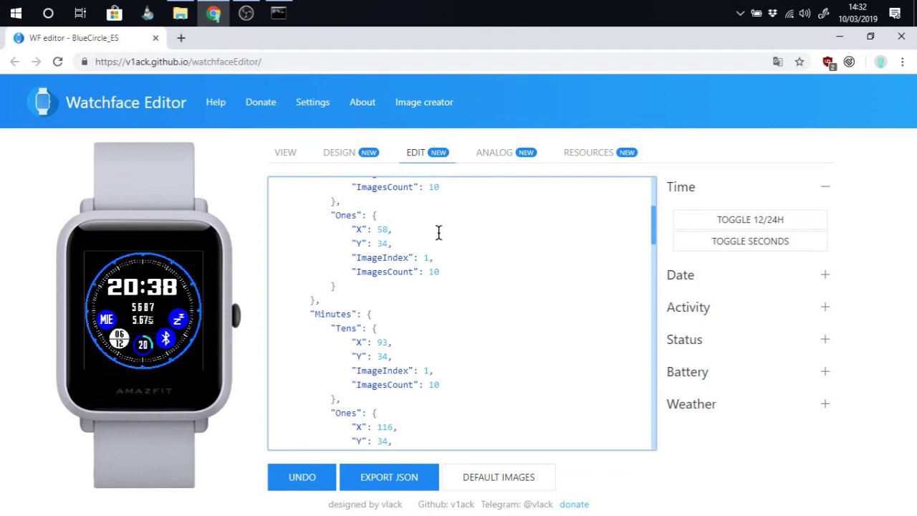
scroll(403, 248, up, 2)
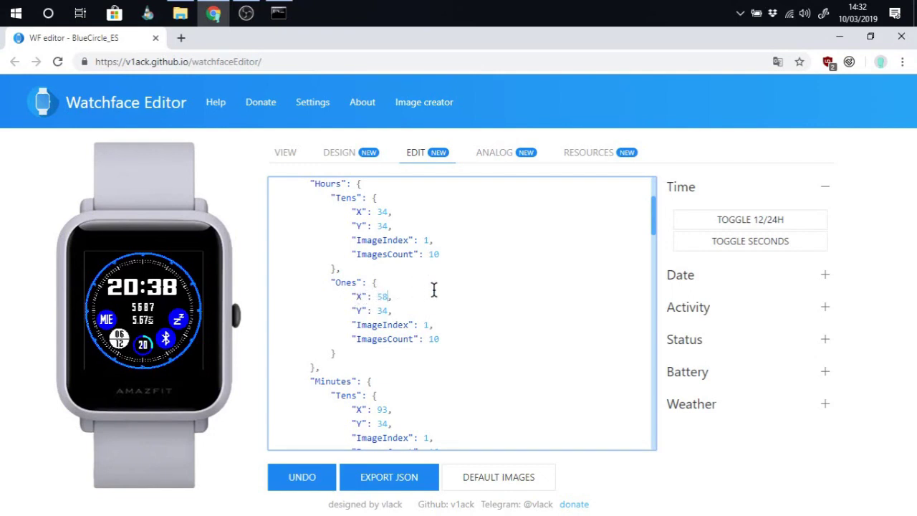
scroll(433, 288, up, 3)
scroll(433, 290, down, 2)
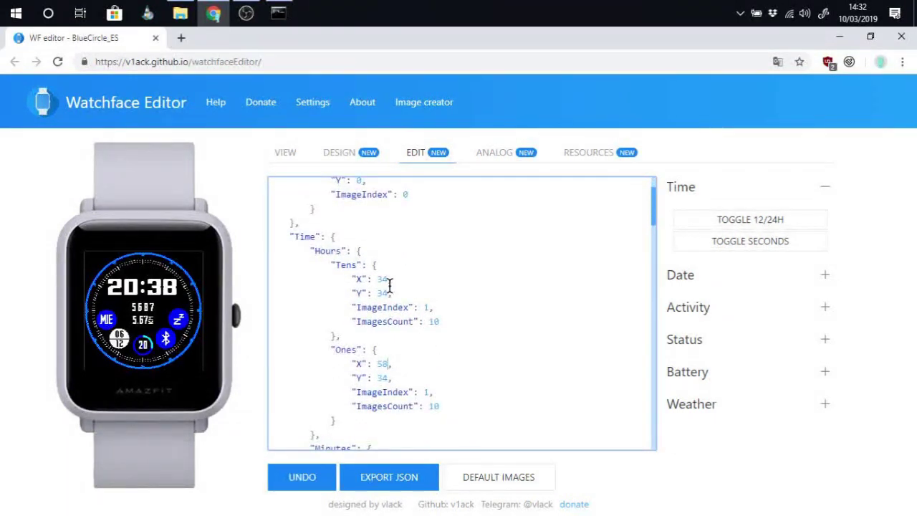
scroll(372, 290, up, 1)
scroll(356, 358, down, 1)
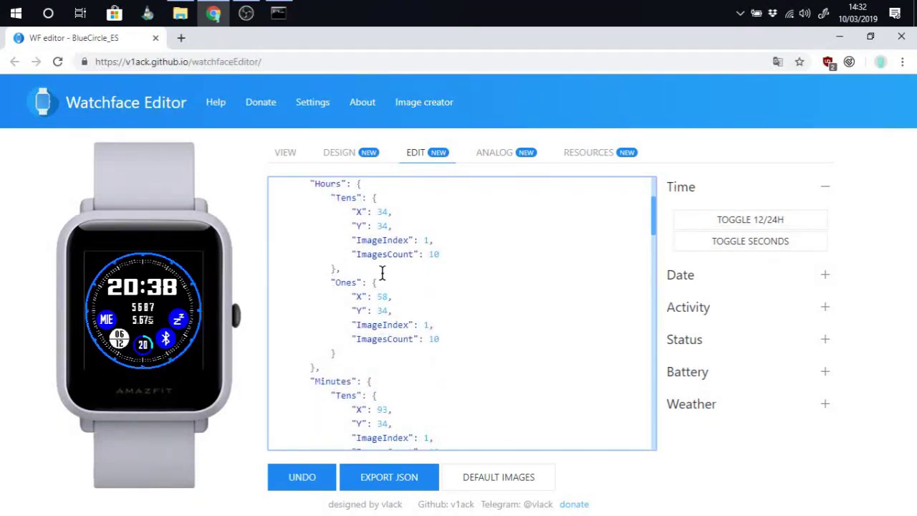
scroll(352, 283, up, 1)
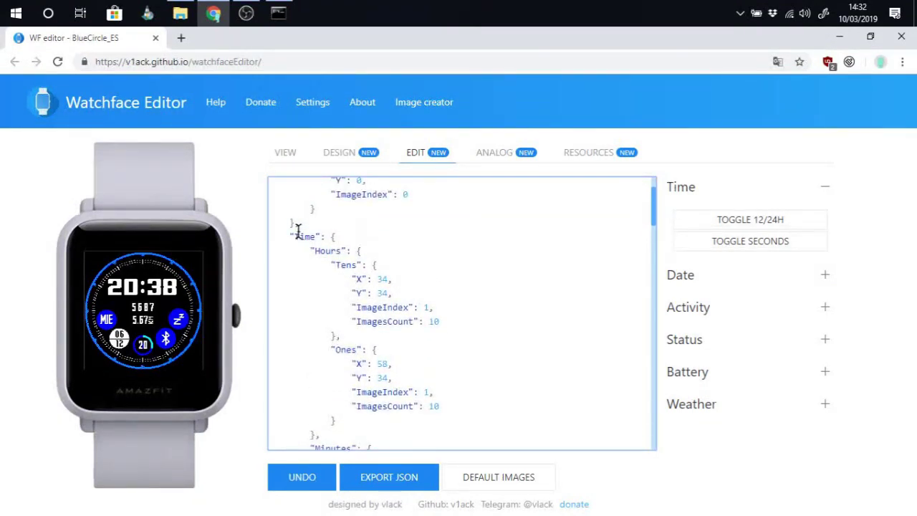
scroll(308, 236, down, 1)
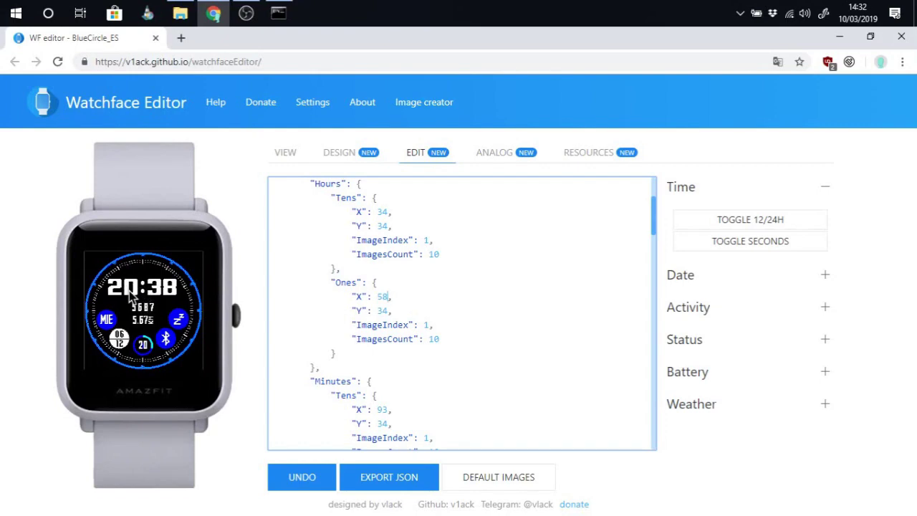
click(340, 153)
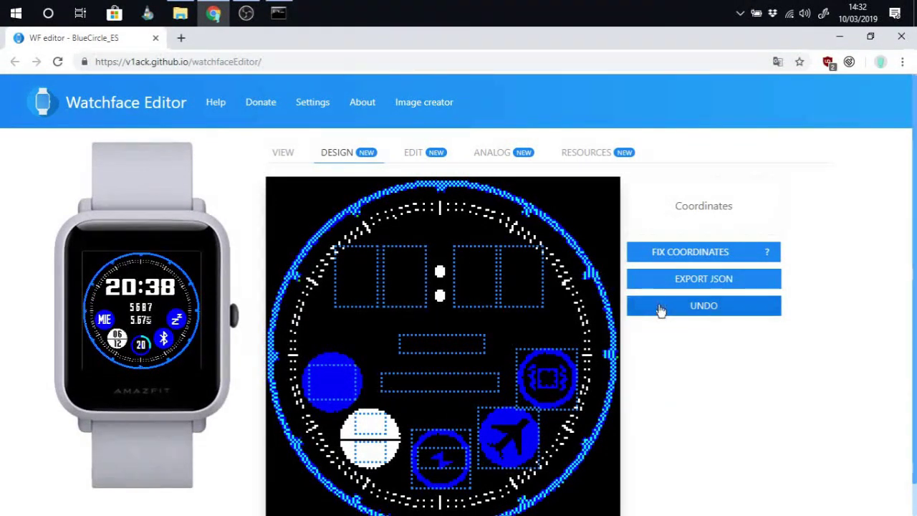
Try an X value of 85 for the hours' ones in the JSON code, and restore it to 58
click(419, 154)
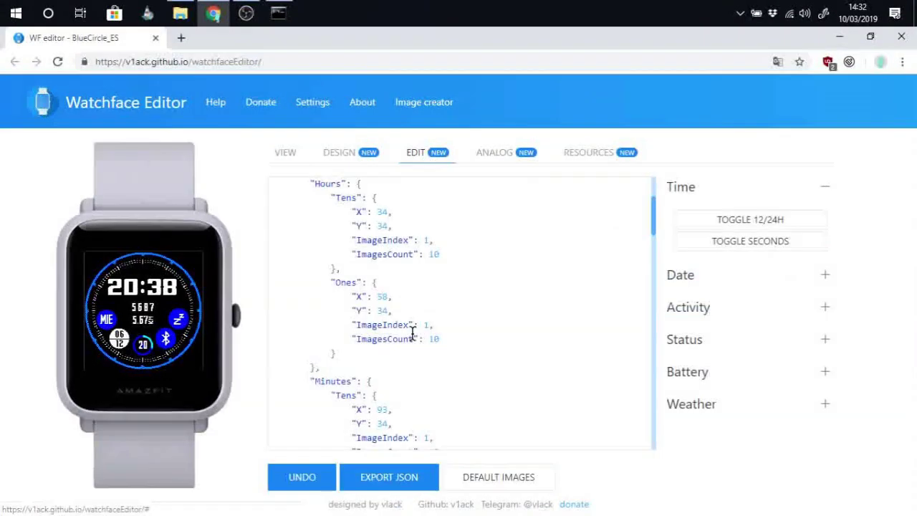
scroll(409, 334, up, 2)
scroll(414, 337, down, 2)
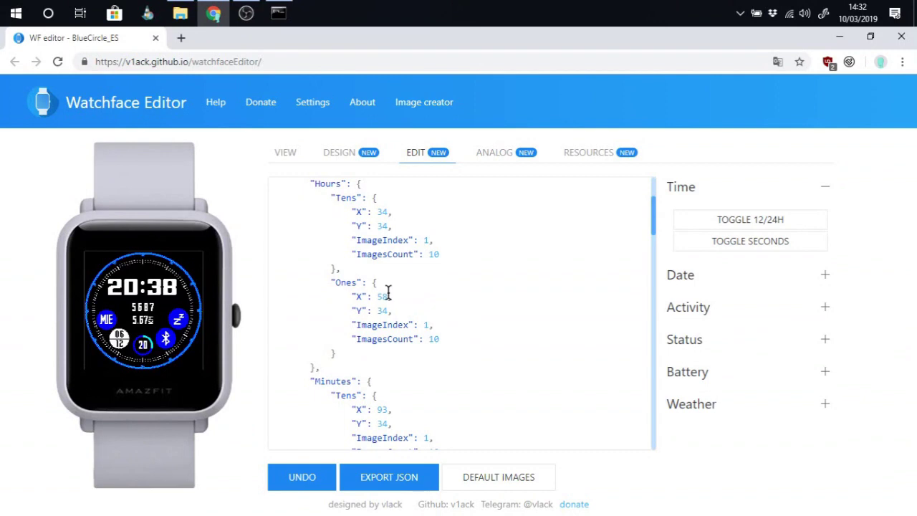
drag(387, 296, 376, 297)
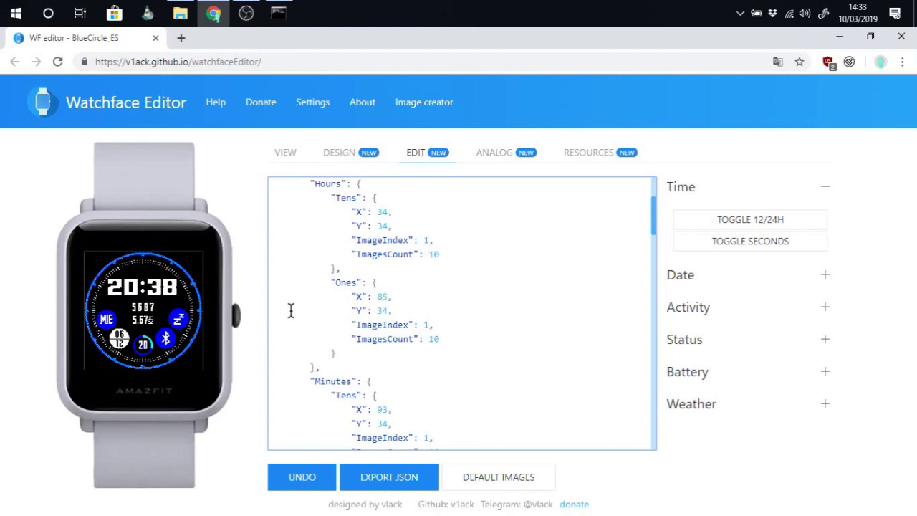
click(242, 262)
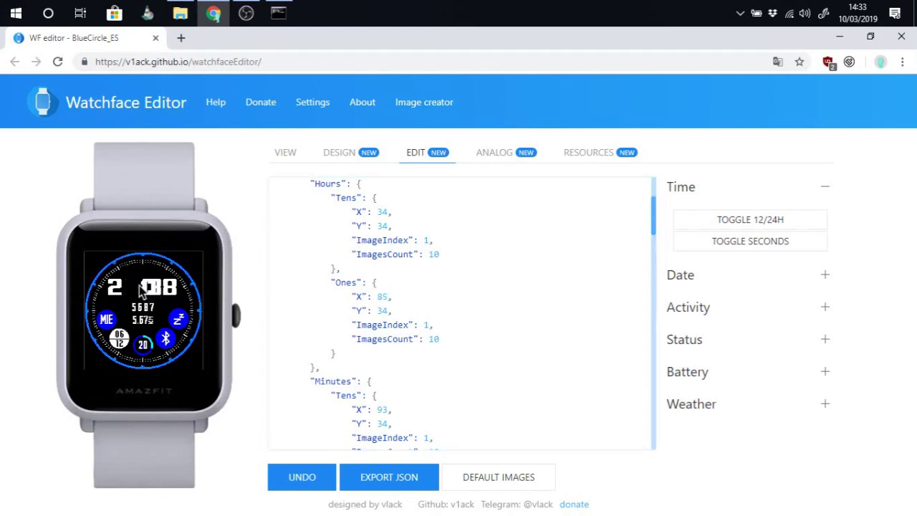
drag(387, 296, 378, 296)
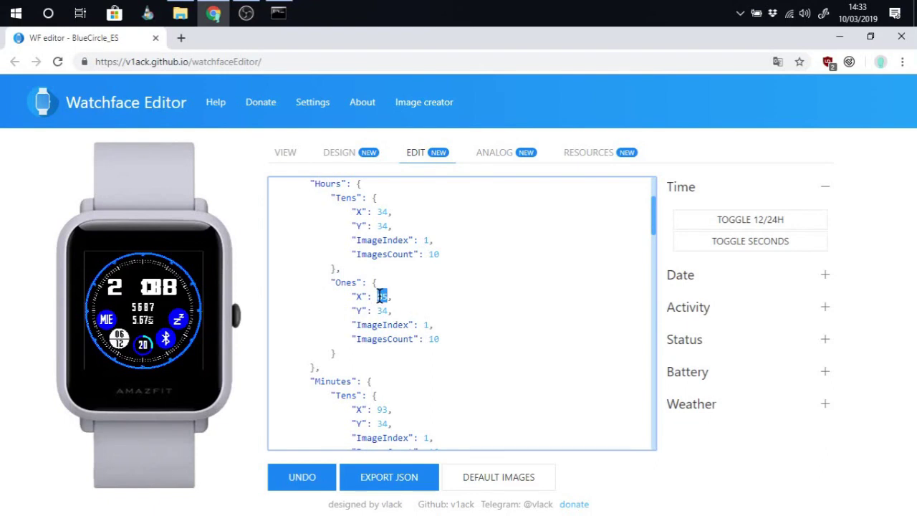
click(258, 265)
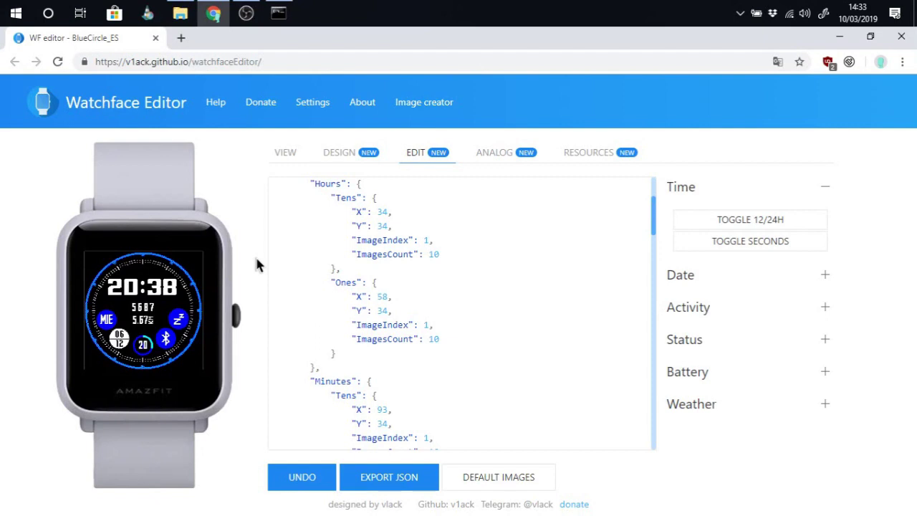
Examine the Background, Time and Date sections of the JSON code, comparing the hours and minutes coordinates
scroll(293, 316, down, 2)
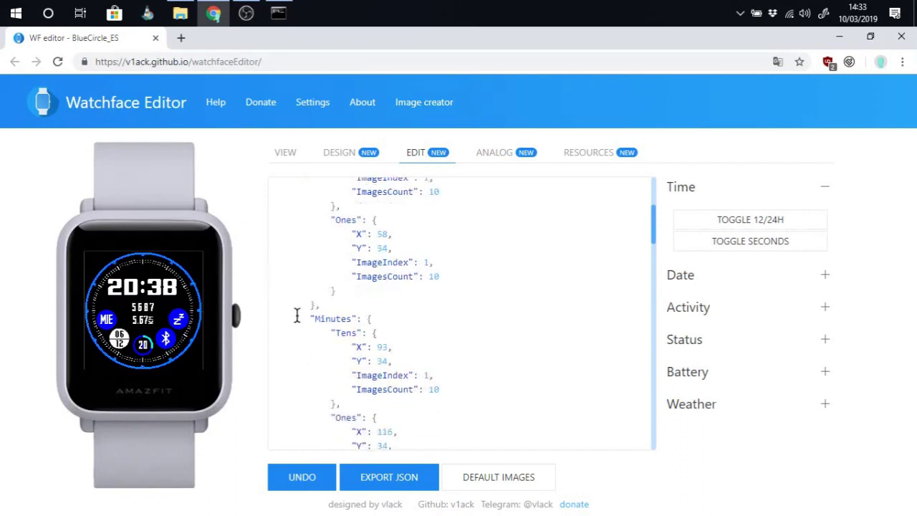
scroll(364, 290, up, 4)
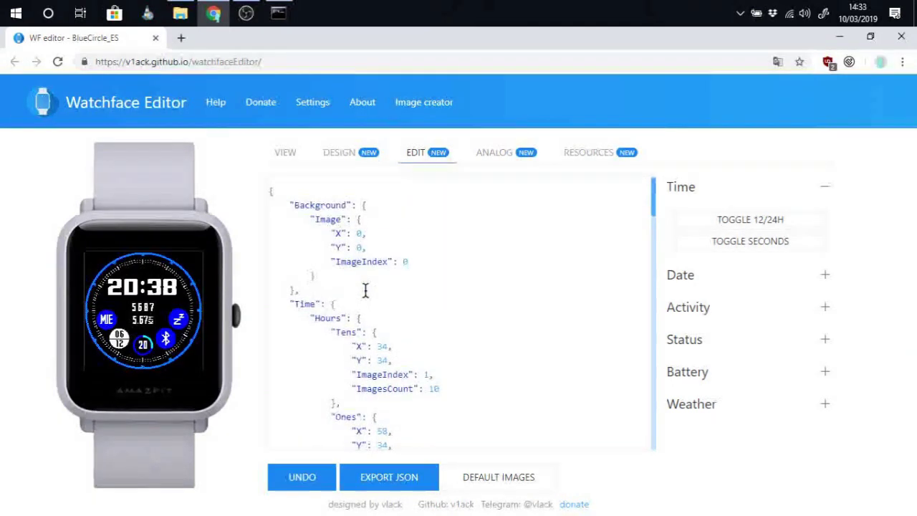
scroll(376, 315, down, 1)
scroll(382, 343, down, 1)
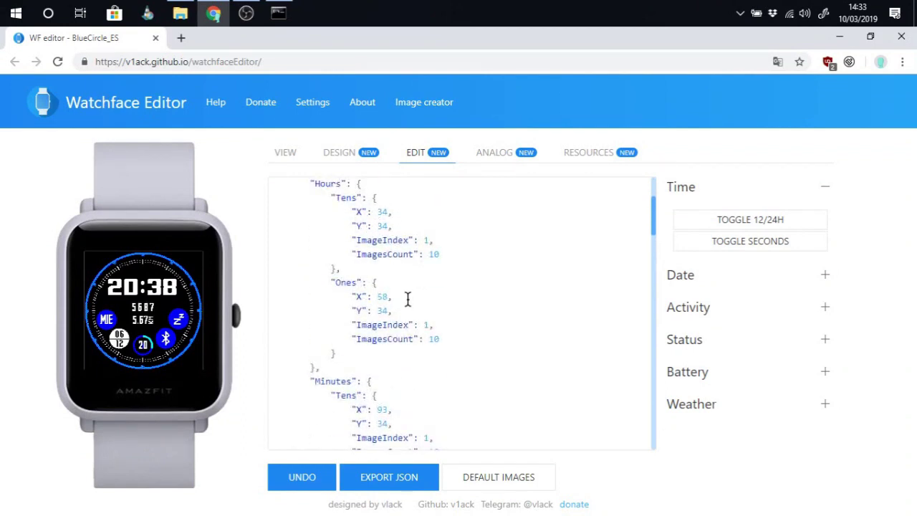
scroll(387, 308, down, 3)
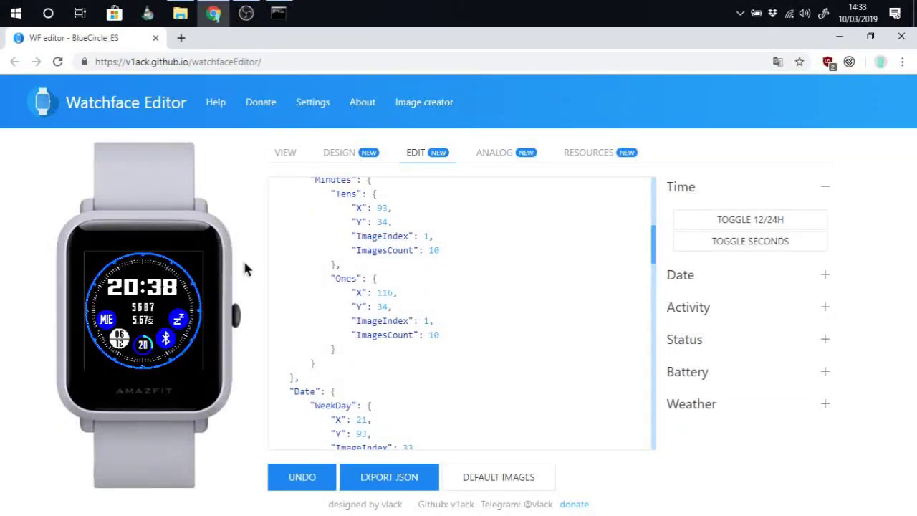
scroll(461, 295, down, 1)
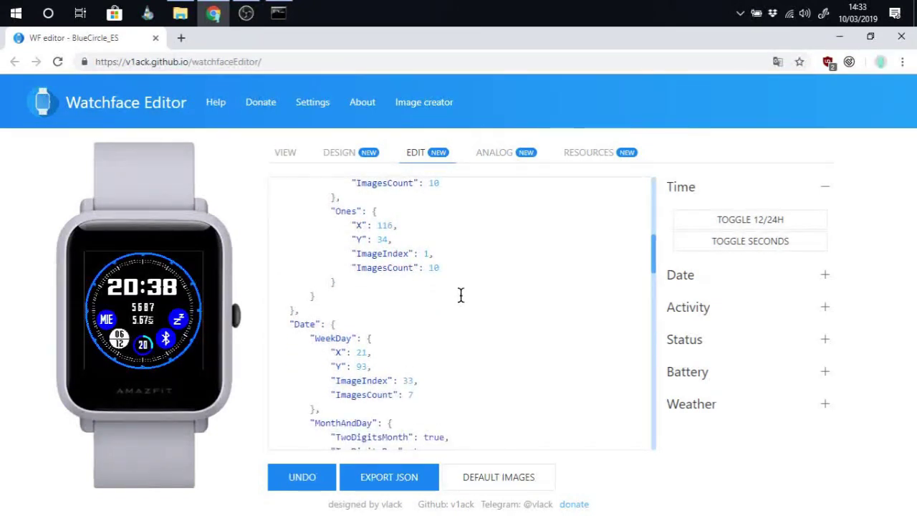
scroll(461, 295, up, 5)
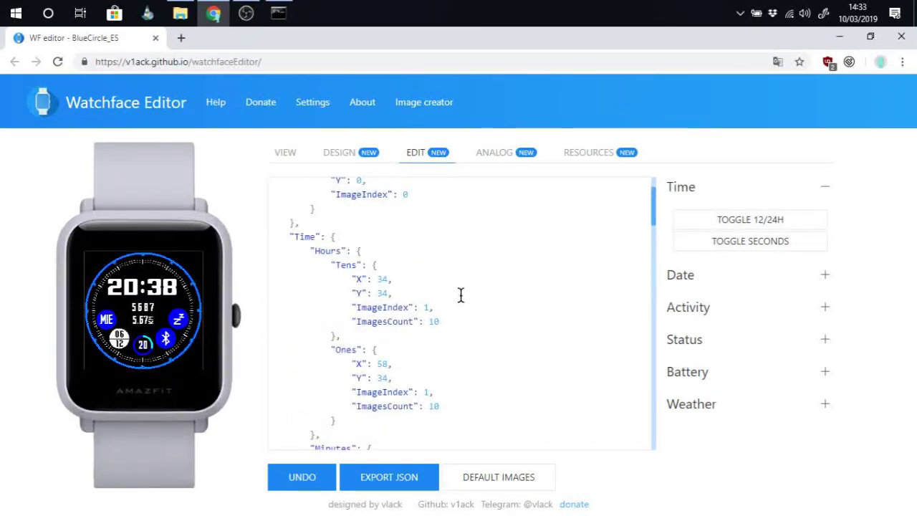
scroll(461, 296, up, 1)
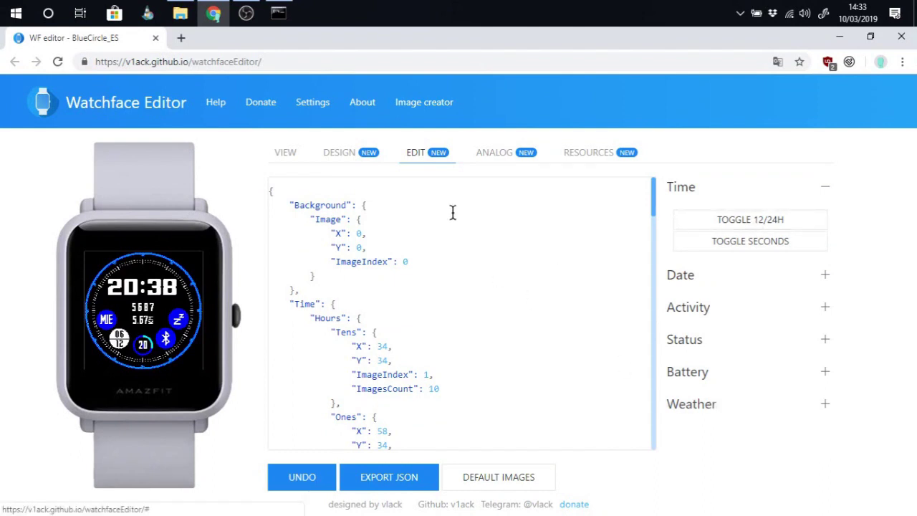
Open the analog editor and enable the hour hand on the watchface
click(489, 153)
scroll(544, 287, down, 1)
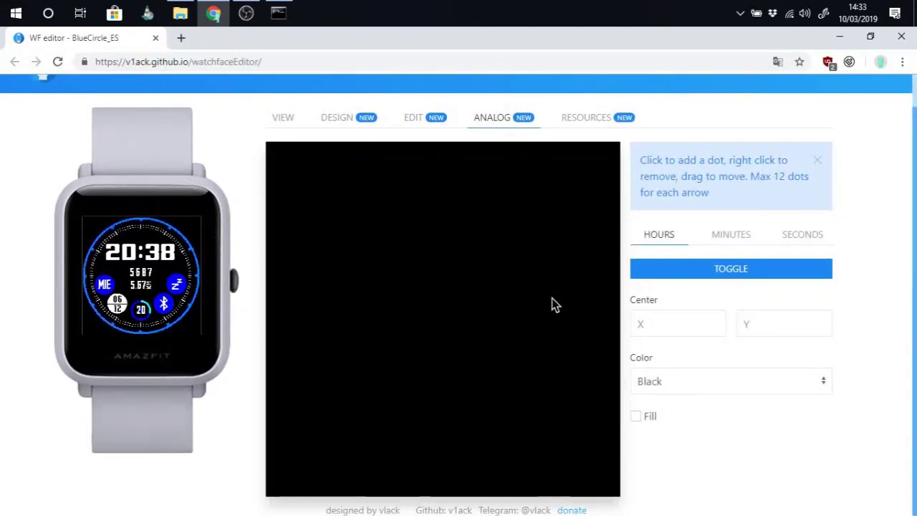
scroll(551, 305, up, 1)
scroll(551, 305, down, 1)
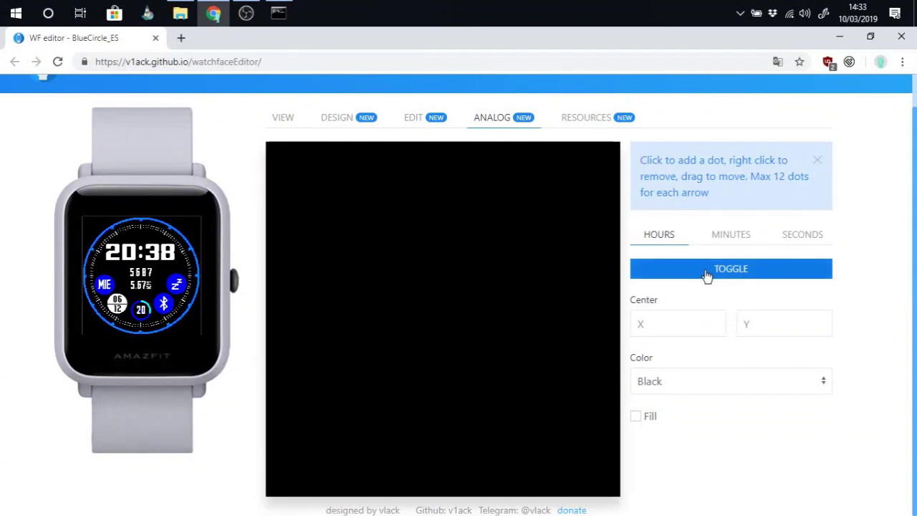
click(755, 278)
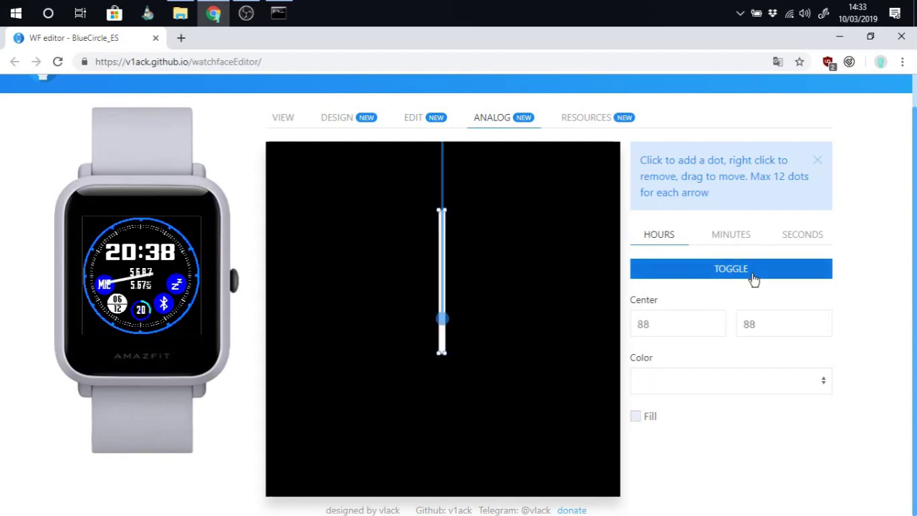
click(754, 278)
click(754, 278)
click(754, 278)
click(754, 278)
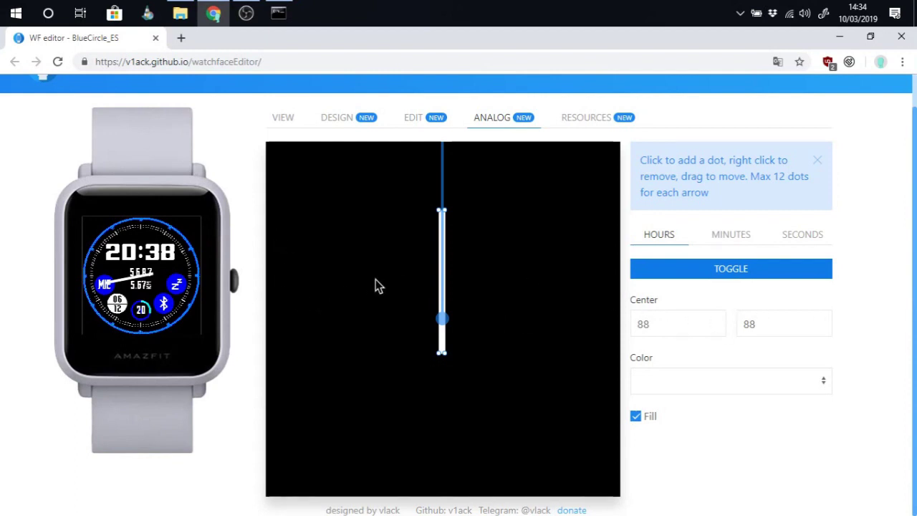
Try centering the hour hand at X 45, Y 45, and restore its center to X 88, Y 88
click(662, 328)
drag(662, 328, 630, 329)
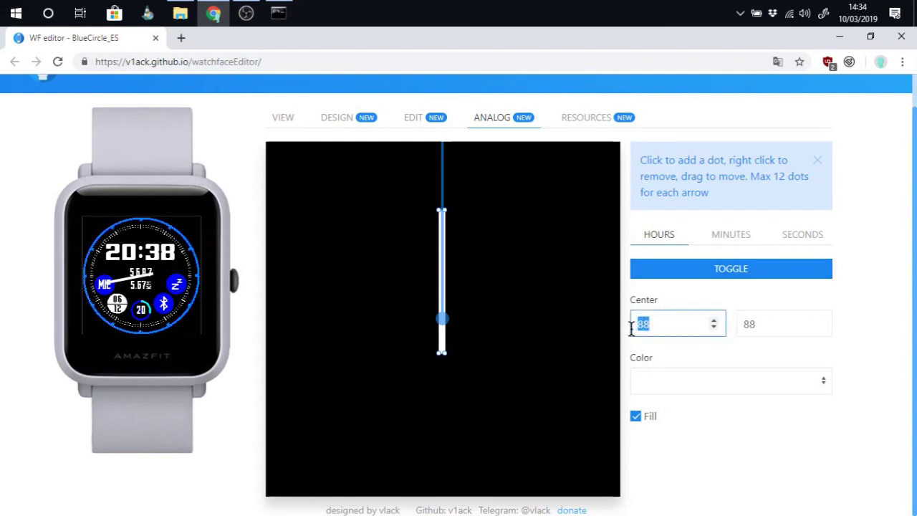
text(45)
drag(794, 327, 736, 326)
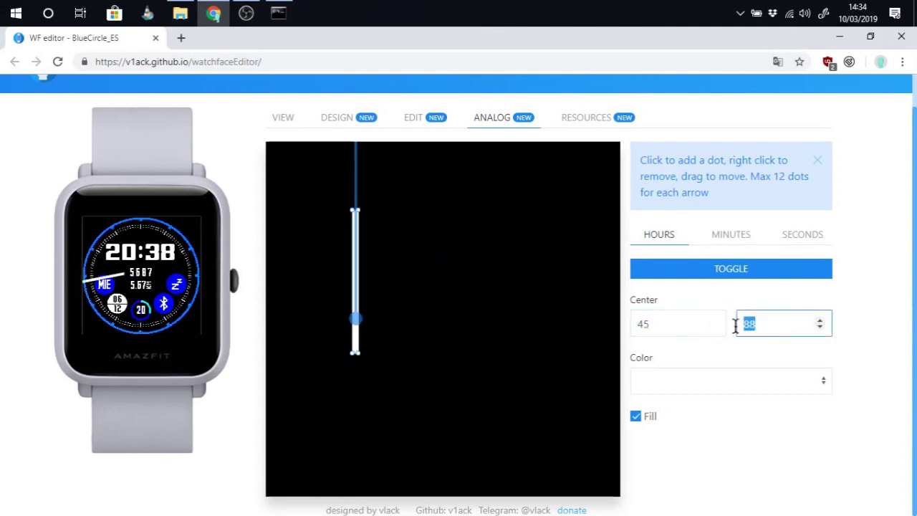
text(45)
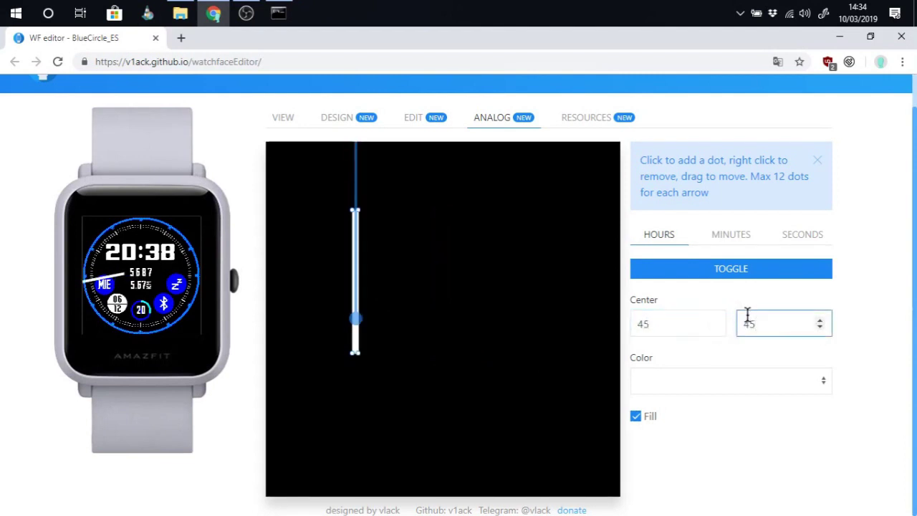
click(893, 361)
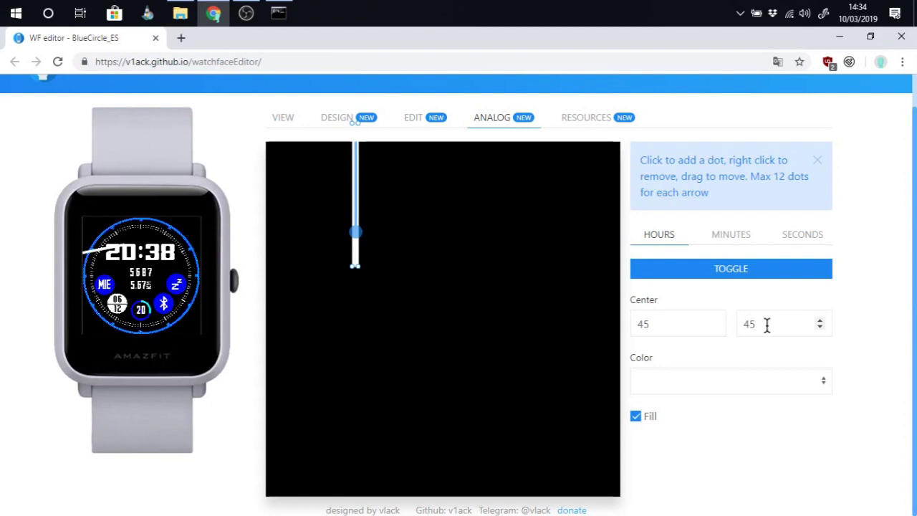
drag(765, 324, 741, 322)
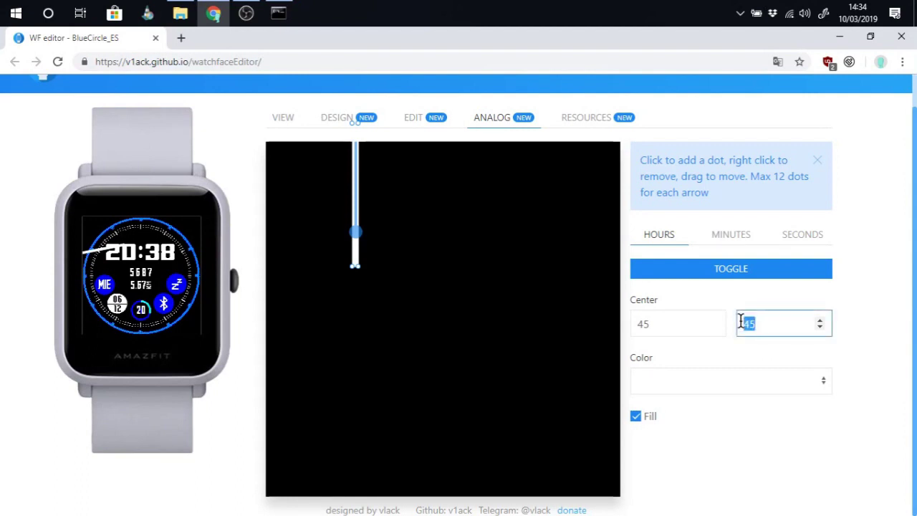
drag(671, 321, 631, 324)
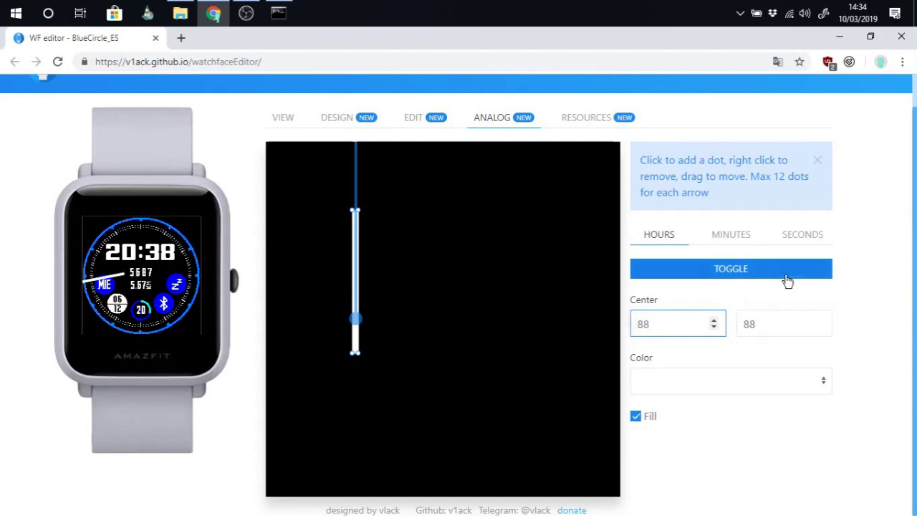
click(899, 292)
Try red and cyan for the hour hand, and set its color to green
click(722, 387)
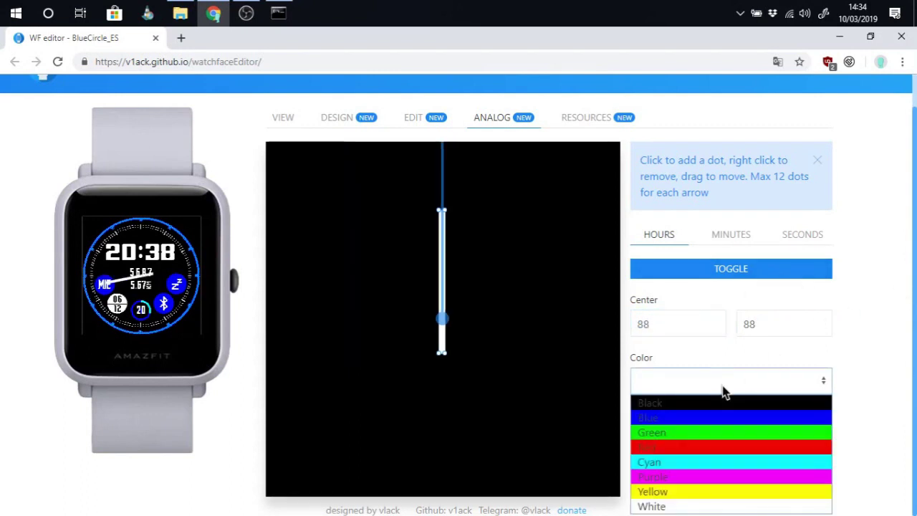
click(726, 449)
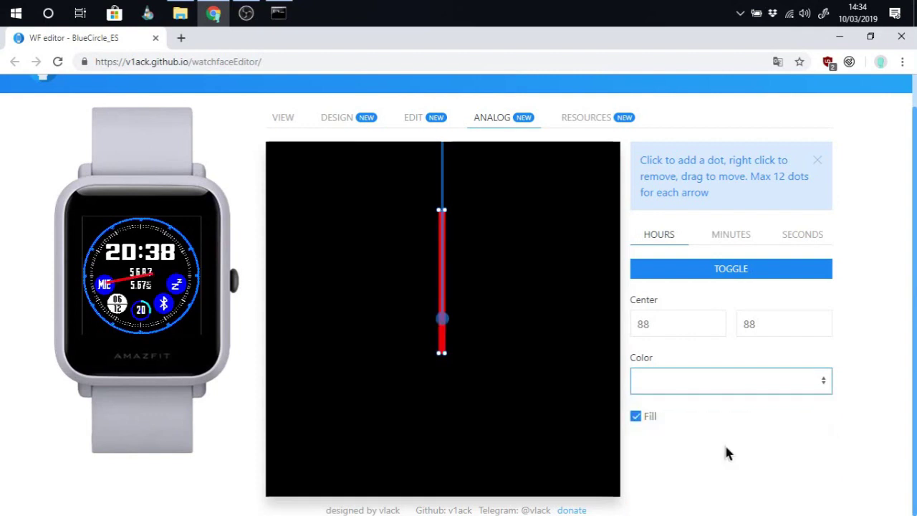
click(745, 381)
click(739, 462)
click(767, 384)
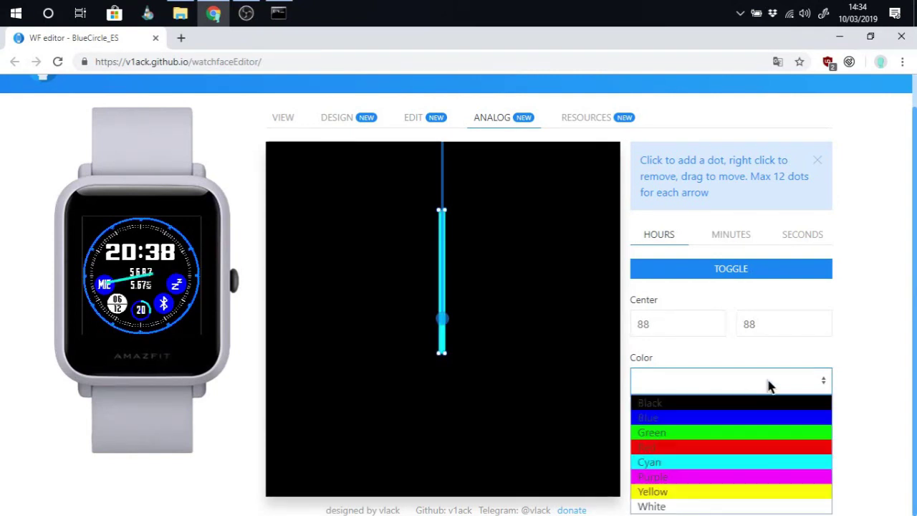
click(749, 431)
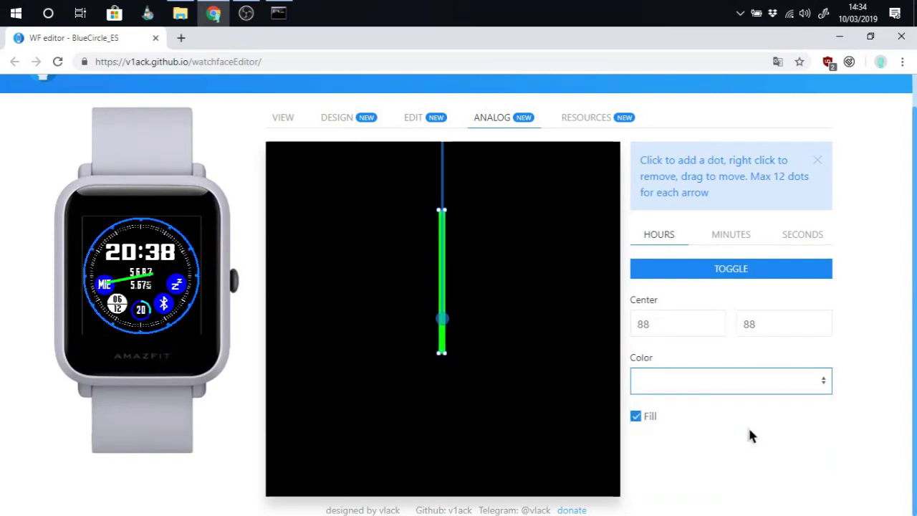
Try the hour hand without fill, and turn its fill back on
click(635, 417)
click(636, 417)
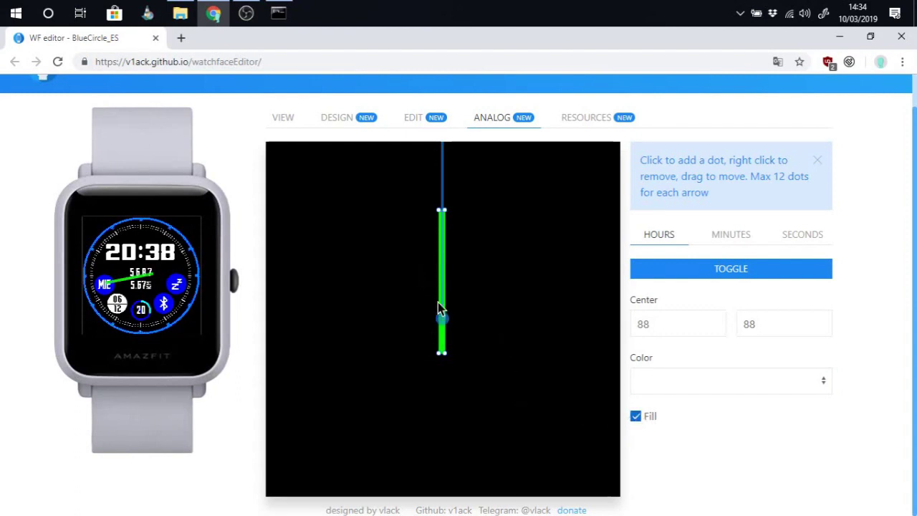
click(637, 416)
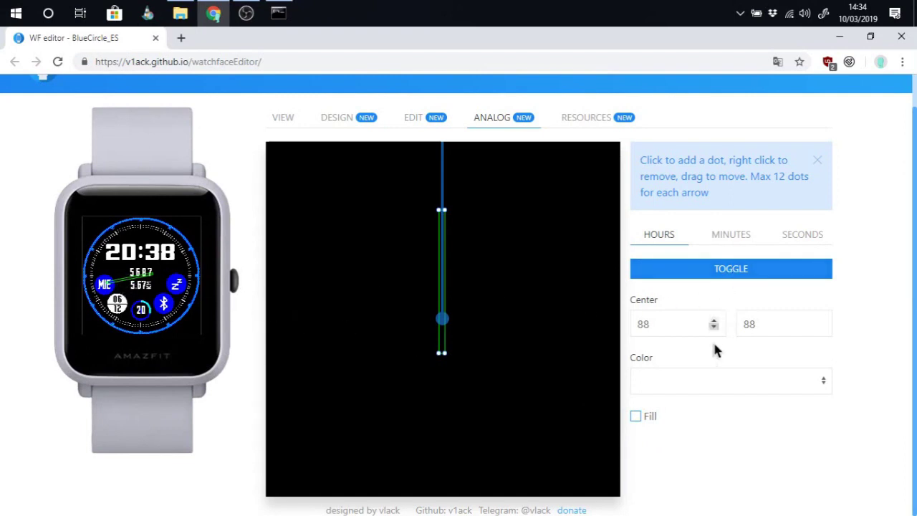
click(649, 419)
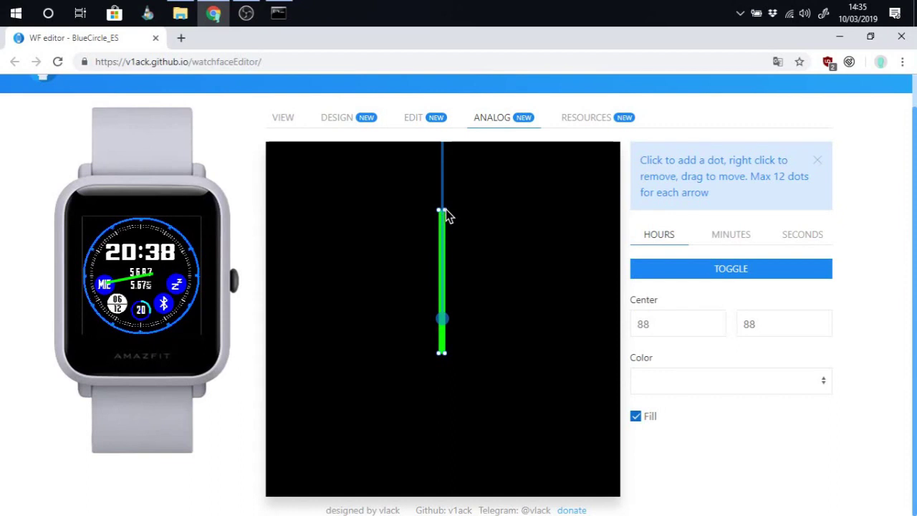
Reshape the hour hand by moving its tip and base dots and adding extra dots inside and beside it
drag(445, 212, 423, 230)
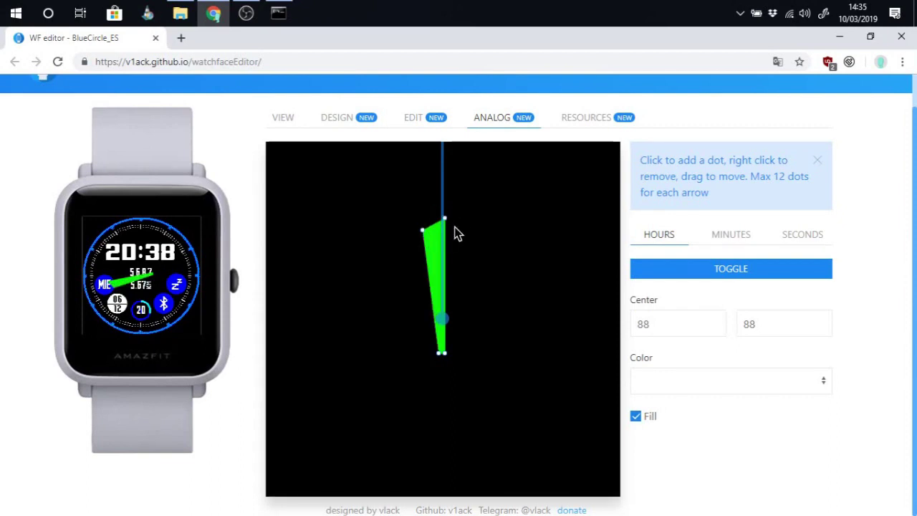
drag(423, 230, 434, 228)
drag(444, 356, 454, 355)
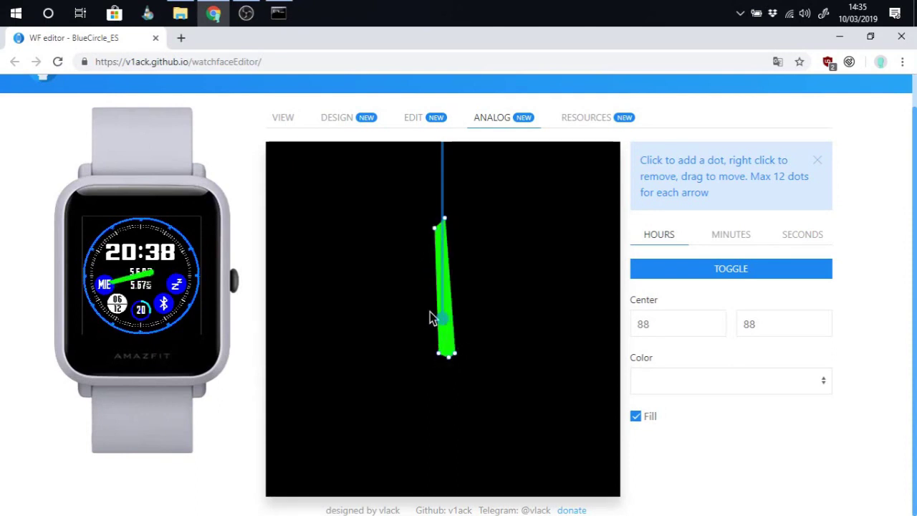
click(440, 262)
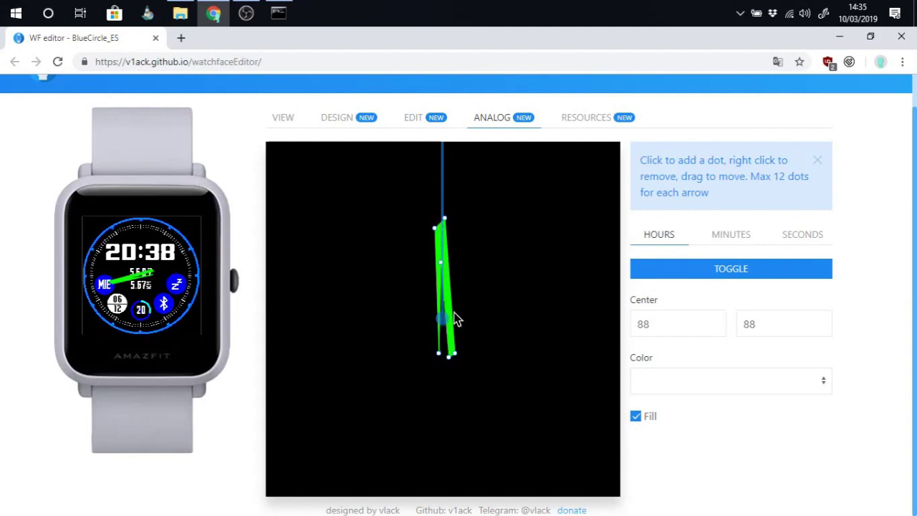
click(452, 279)
click(458, 236)
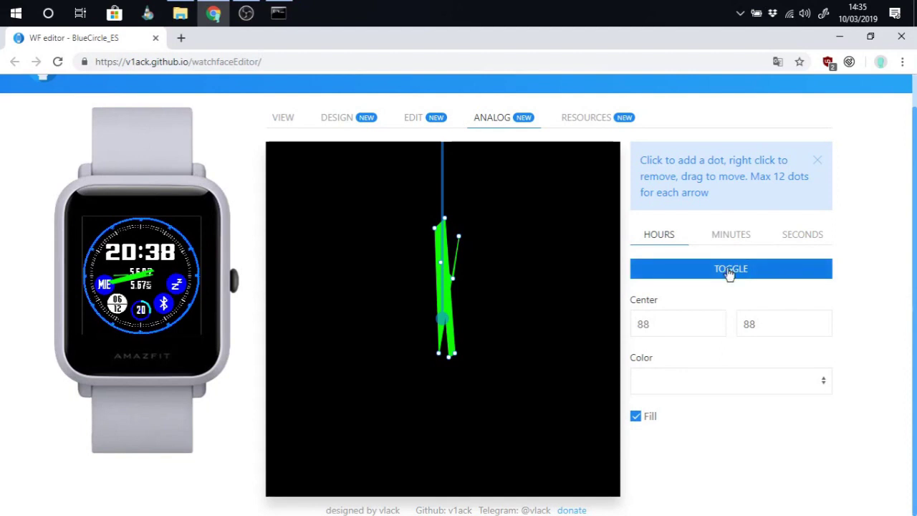
Examine the hour hand's center, color, OnlyBorder and Shape entries under AnalogDialFace in the watchface JSON
click(417, 118)
scroll(462, 251, down, 8)
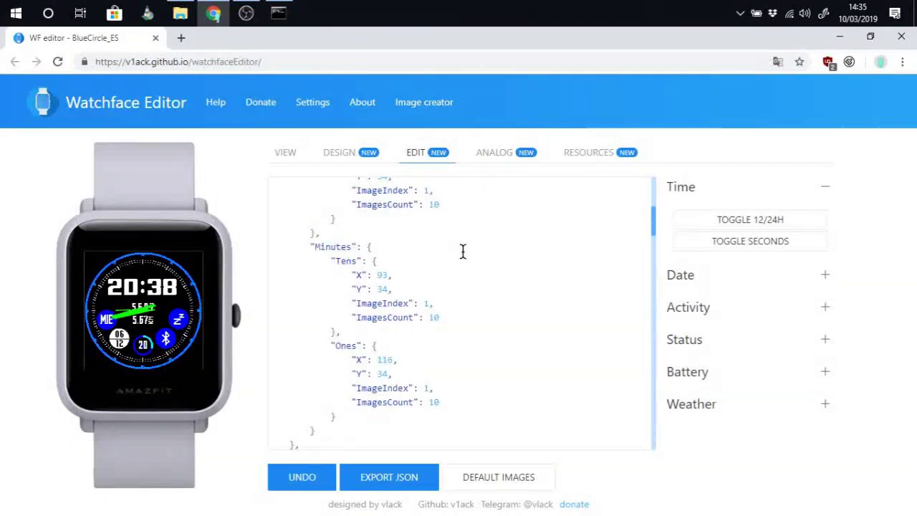
scroll(462, 251, down, 10)
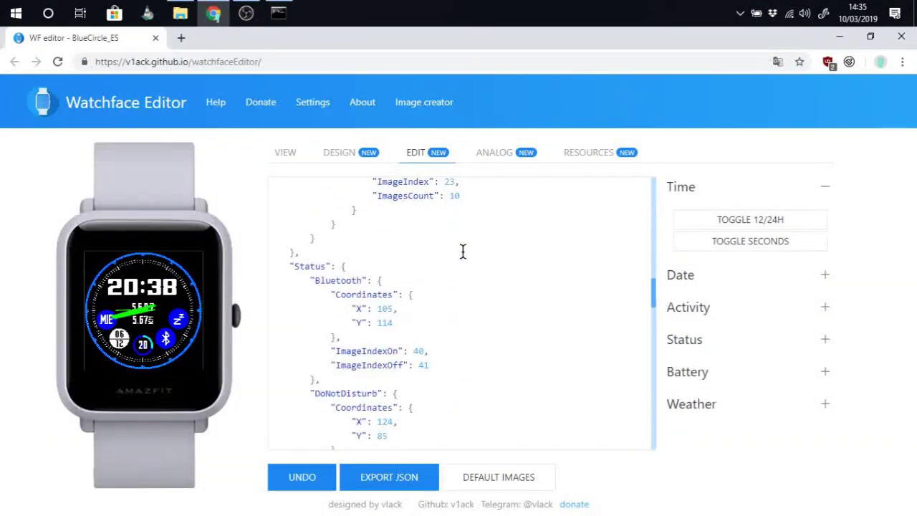
scroll(462, 251, down, 12)
scroll(462, 251, up, 4)
scroll(462, 251, down, 6)
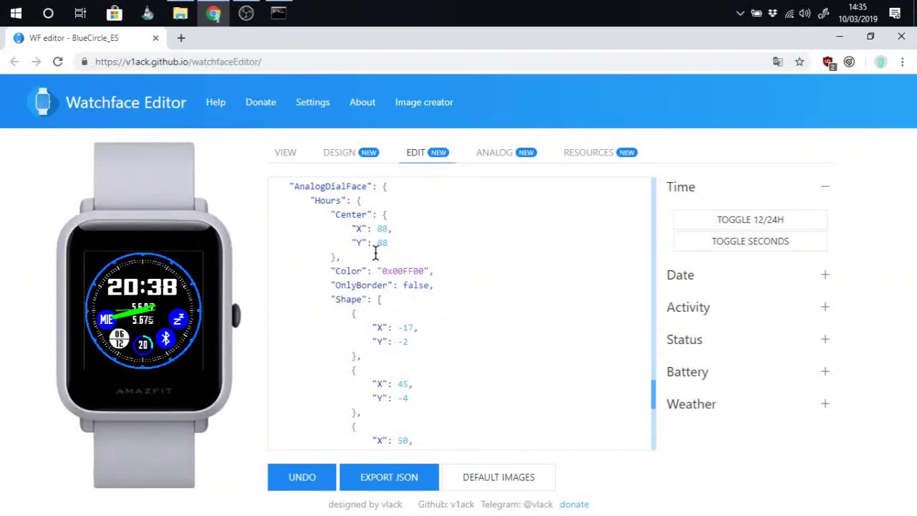
scroll(479, 262, down, 5)
scroll(384, 246, up, 3)
scroll(429, 276, down, 2)
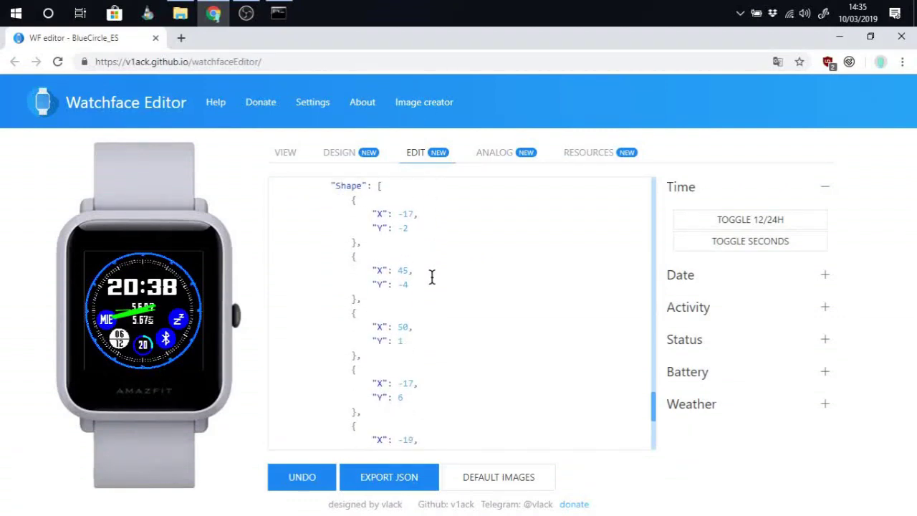
scroll(344, 263, up, 2)
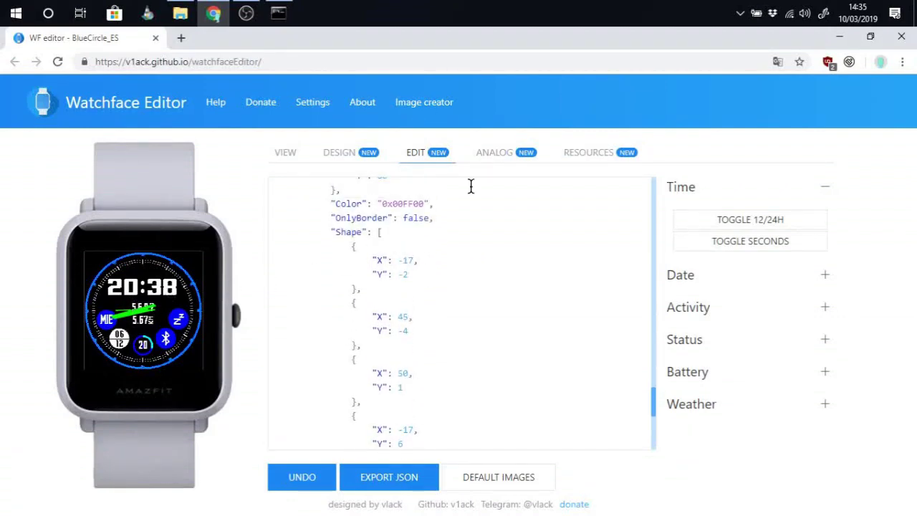
Compare the hour hand's dots in the analog view with the X and Y points of its Shape list in the JSON
click(496, 153)
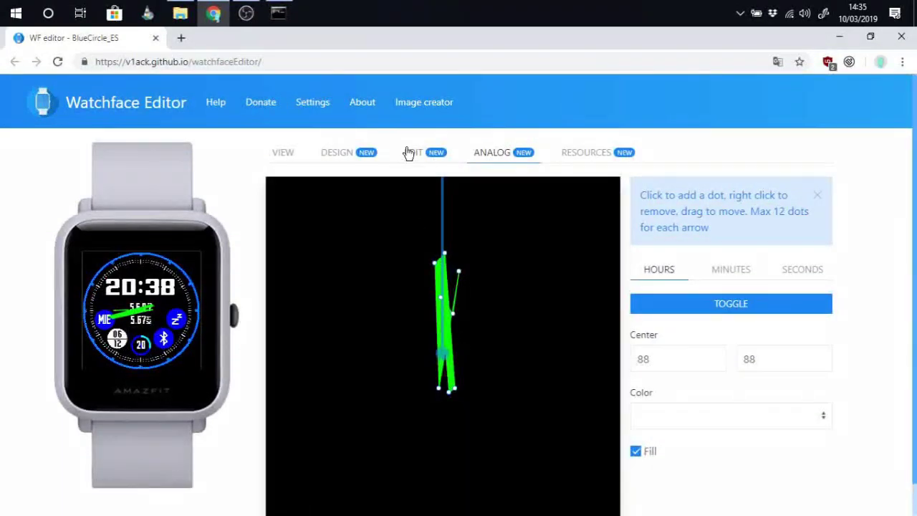
click(410, 153)
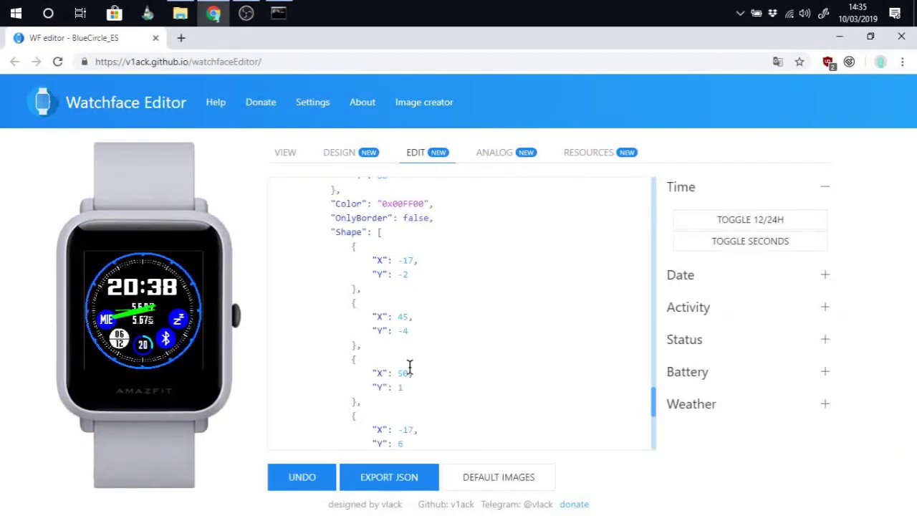
scroll(409, 369, down, 6)
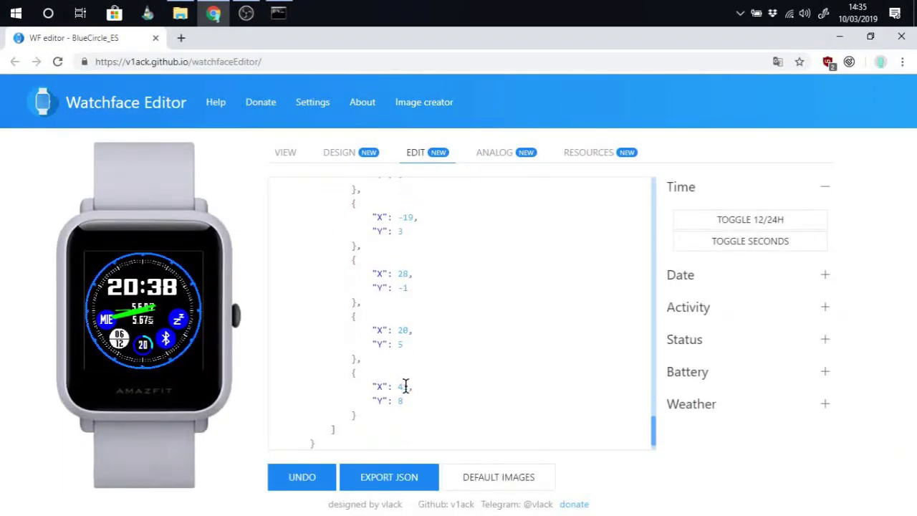
scroll(407, 344, down, 1)
scroll(407, 324, up, 3)
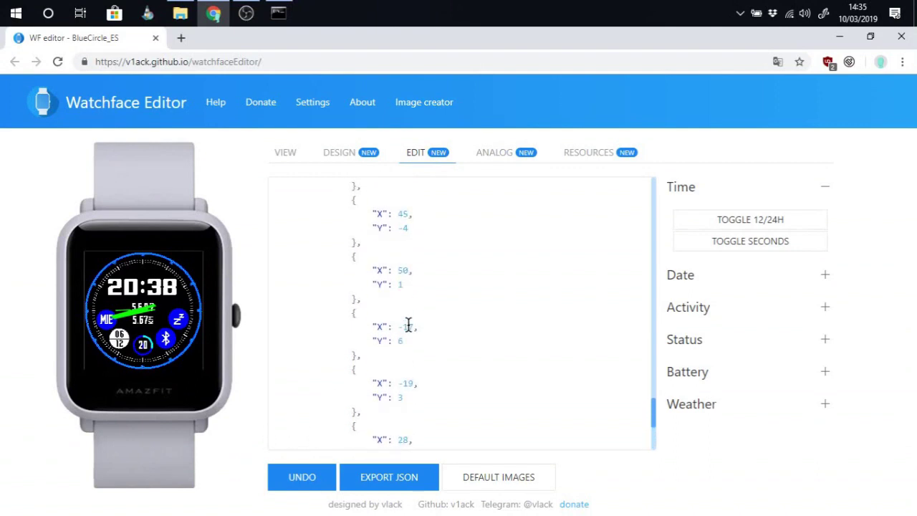
scroll(409, 308, up, 1)
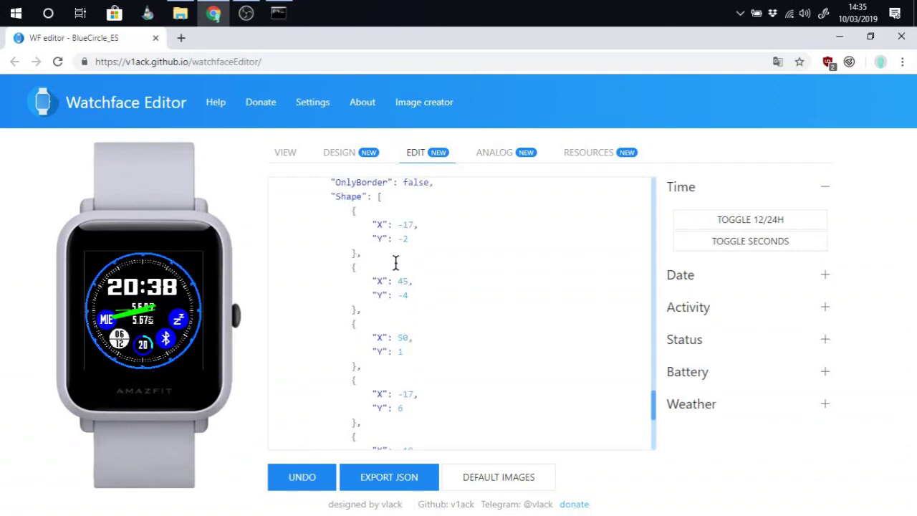
scroll(397, 280, up, 1)
scroll(412, 304, down, 1)
Toggle the analog hour hand off so it is removed from the watchface
click(512, 154)
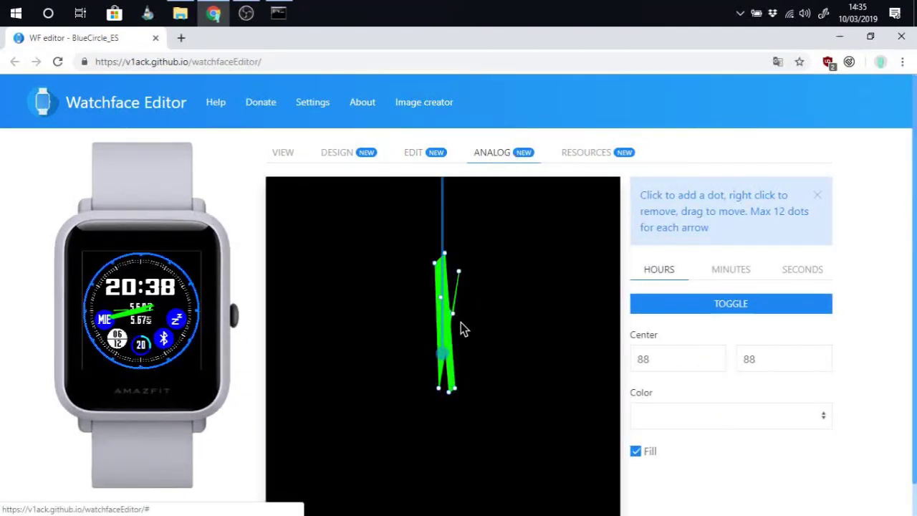
click(740, 307)
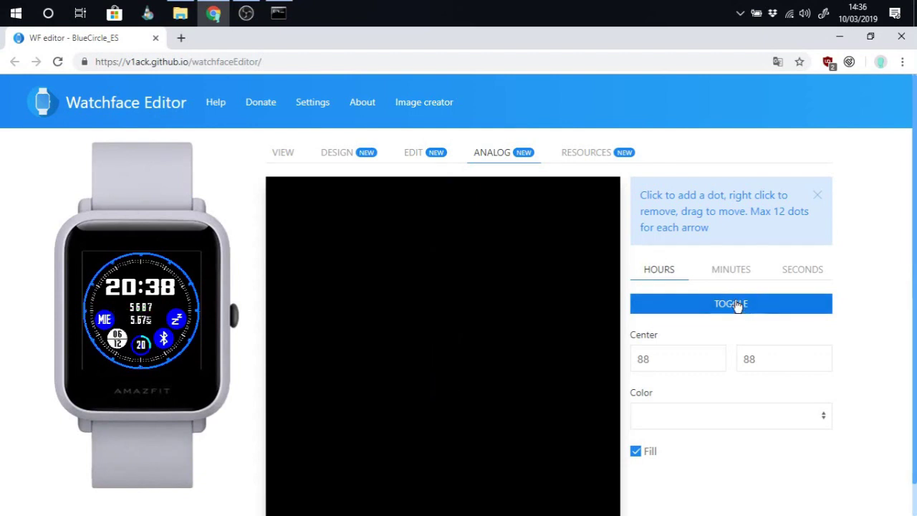
Examine the loaded image resources and compare their indexes with the battery, status and date entries in the JSON
click(584, 156)
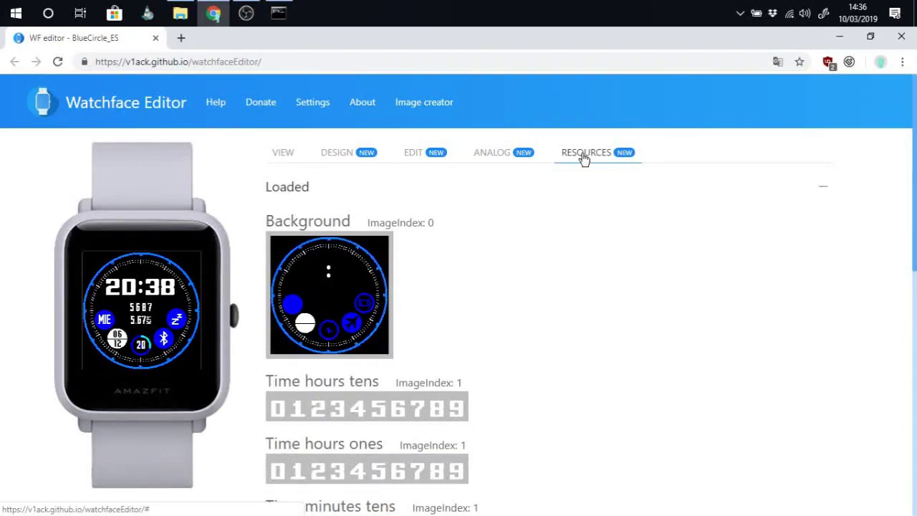
scroll(552, 254, down, 8)
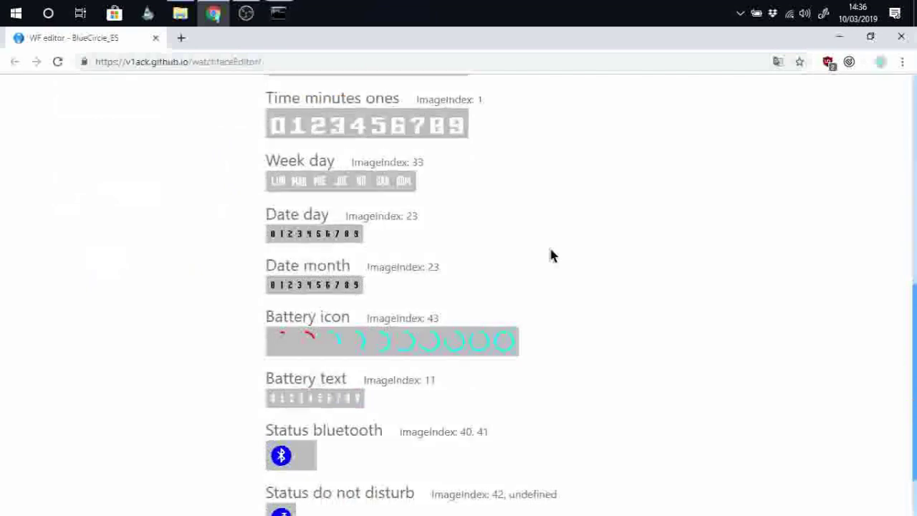
scroll(550, 250, up, 8)
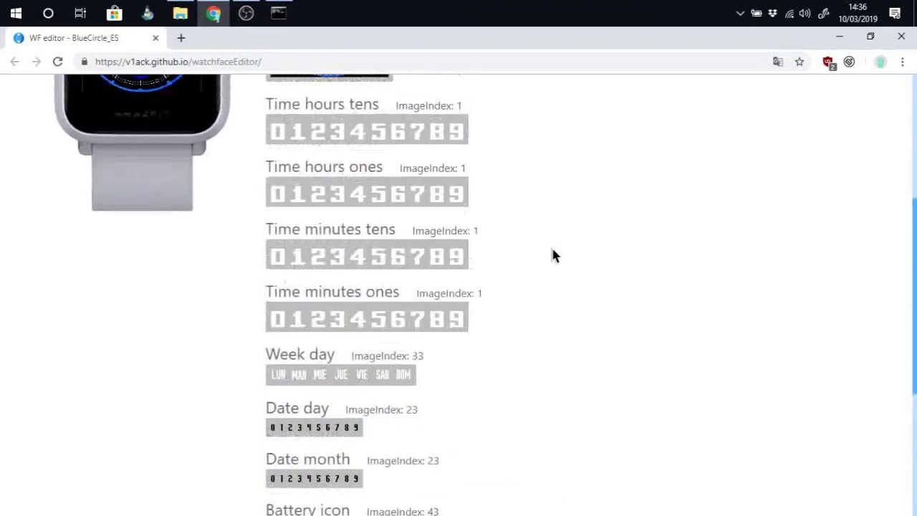
scroll(505, 239, down, 3)
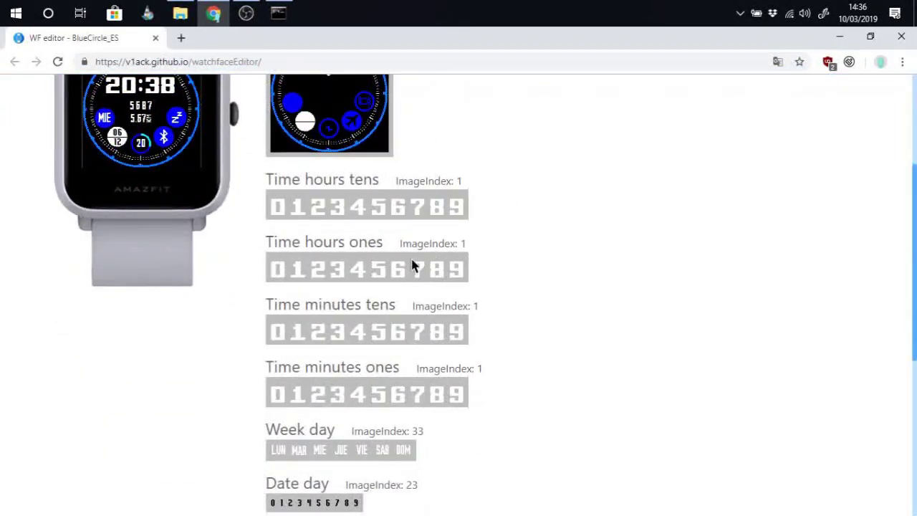
scroll(521, 234, up, 3)
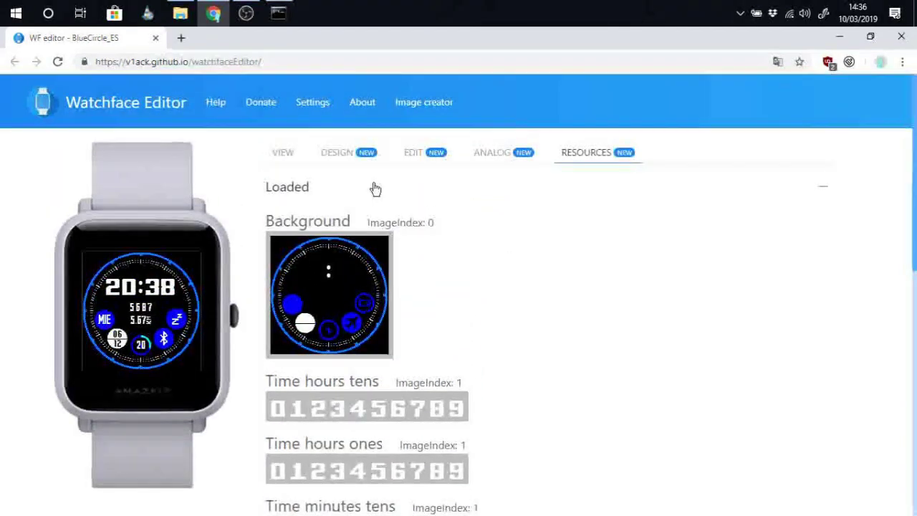
click(416, 153)
scroll(440, 293, up, 5)
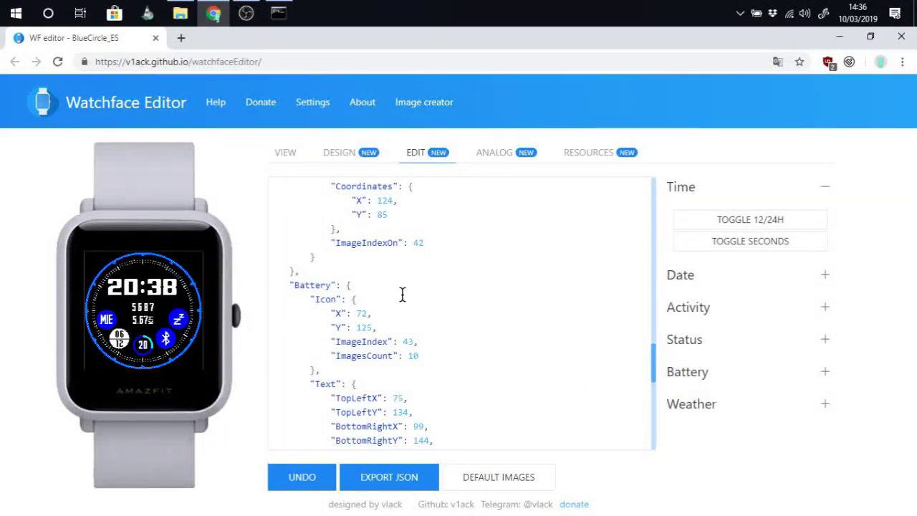
scroll(408, 287, up, 3)
scroll(442, 277, up, 5)
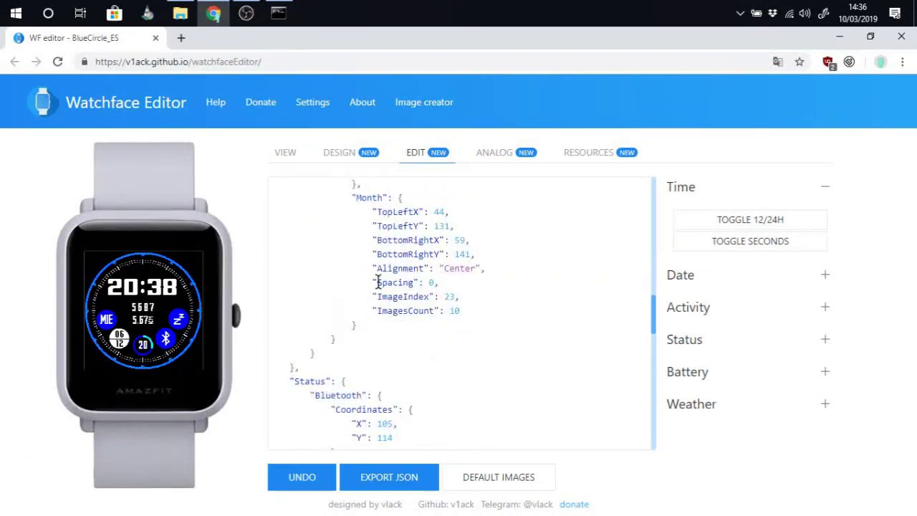
Examine the loaded background and the digit image sets for the hours and minutes in the resources
click(612, 153)
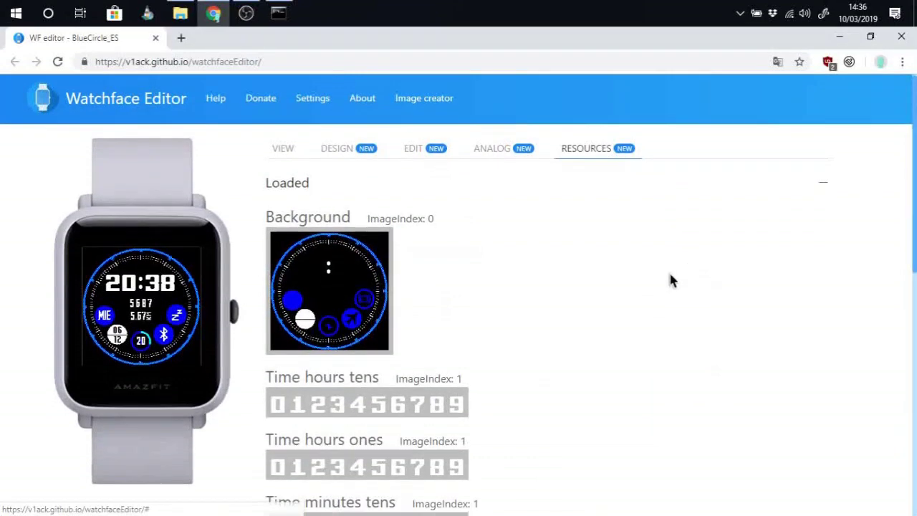
scroll(428, 264, down, 5)
scroll(602, 351, up, 4)
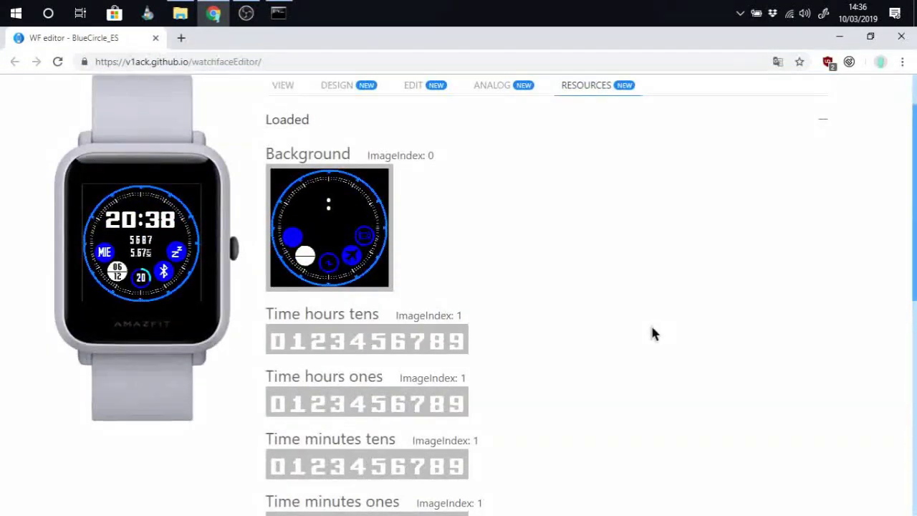
scroll(652, 321, down, 2)
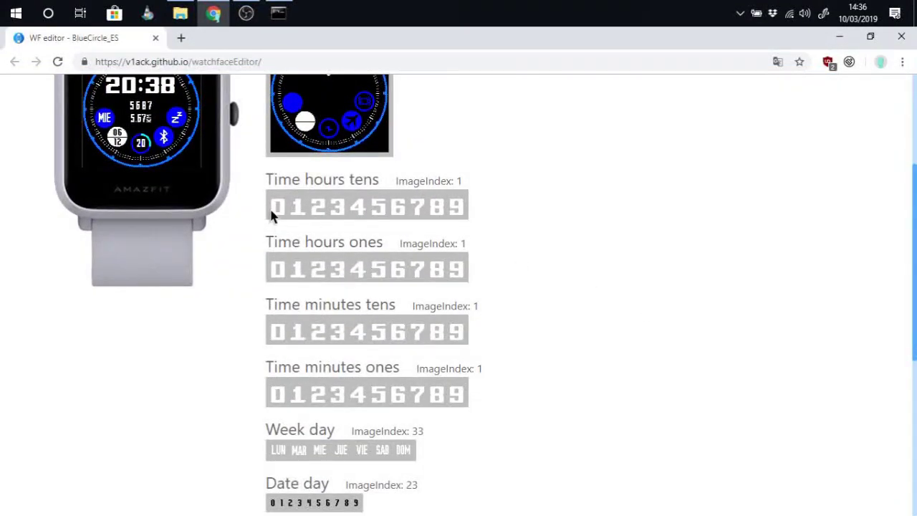
scroll(276, 218, up, 1)
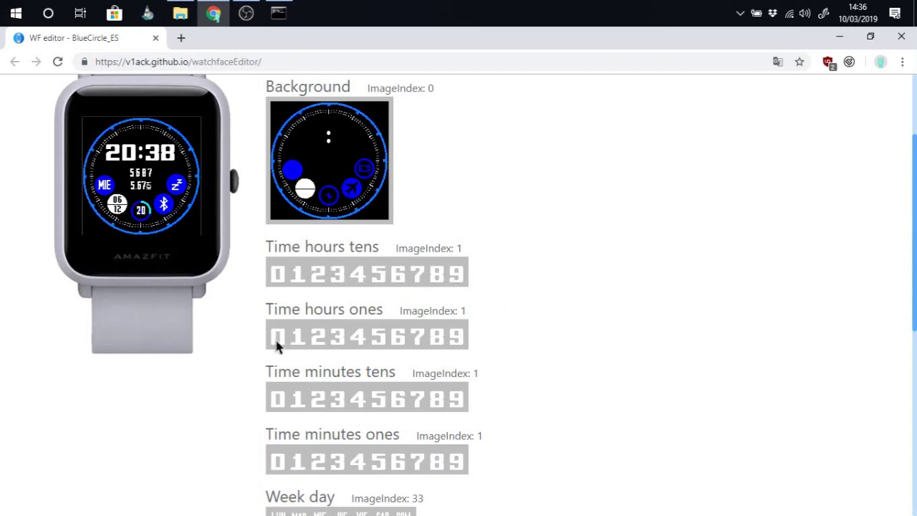
scroll(243, 344, down, 1)
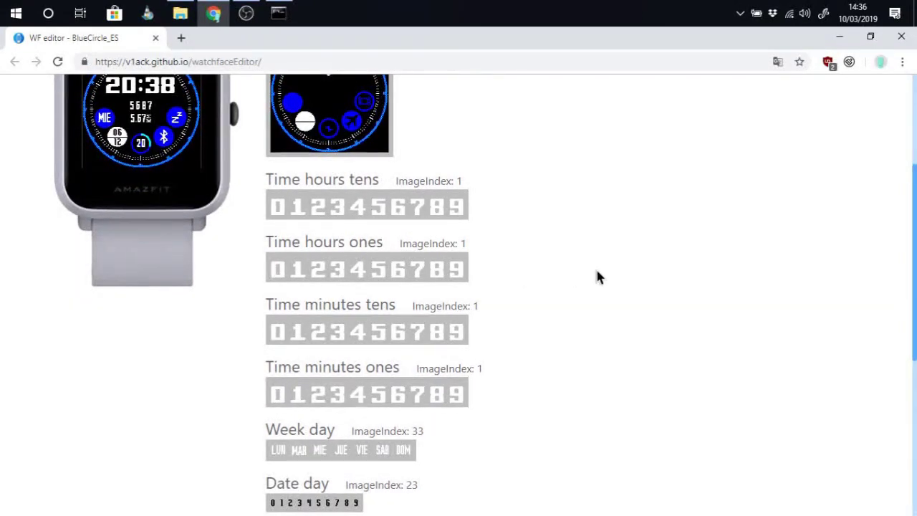
Examine the week day, date, battery and status image sets and their indexes, comparing them with the watch preview
scroll(661, 392, down, 3)
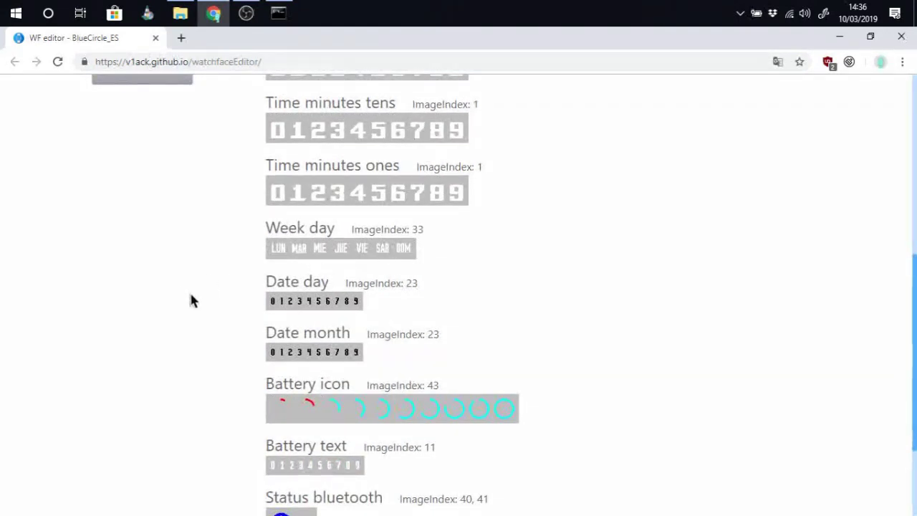
scroll(208, 265, down, 1)
scroll(348, 242, up, 1)
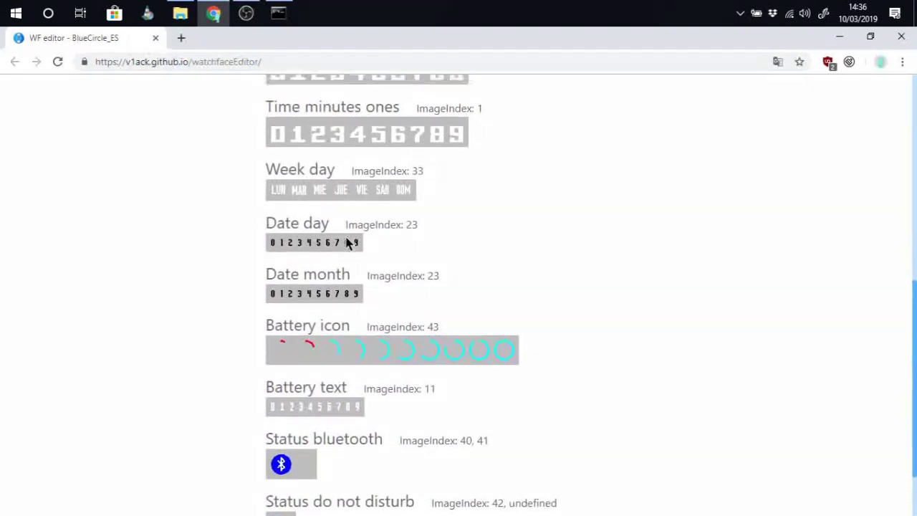
scroll(300, 272, up, 4)
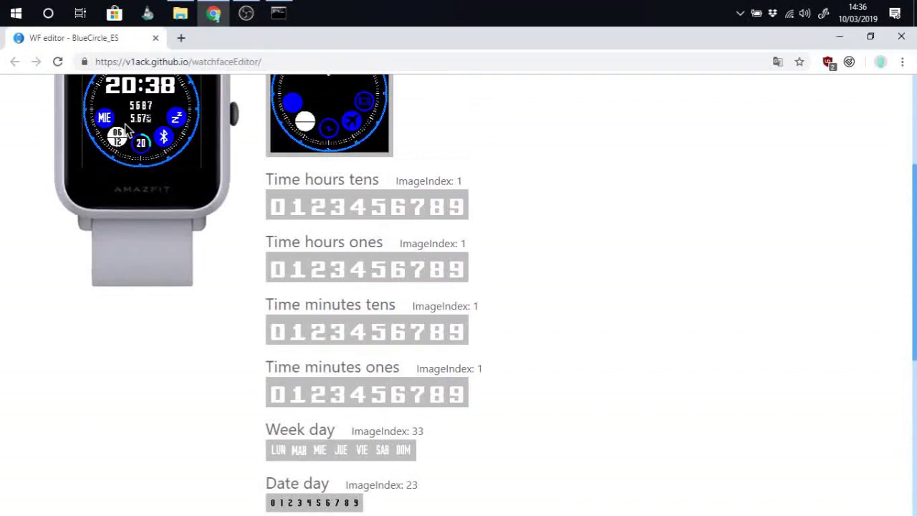
scroll(199, 219, down, 4)
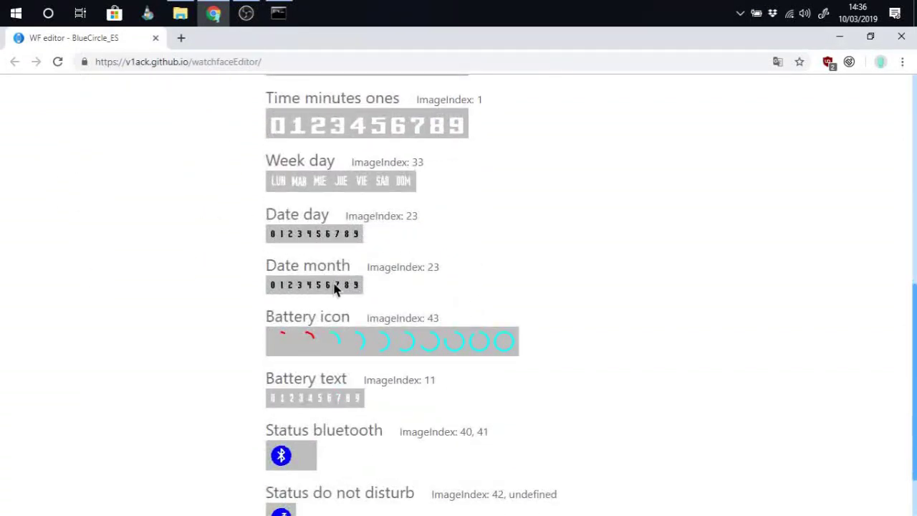
scroll(185, 272, down, 1)
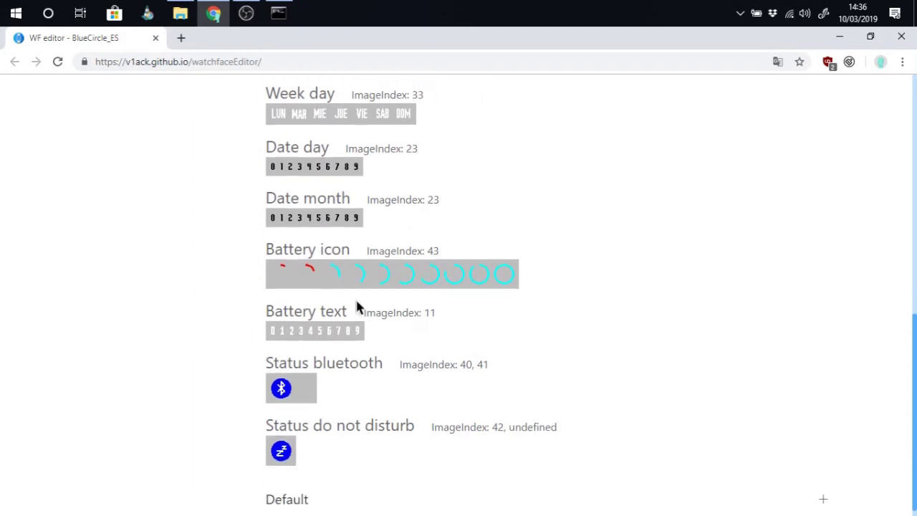
scroll(273, 319, down, 1)
scroll(205, 293, up, 4)
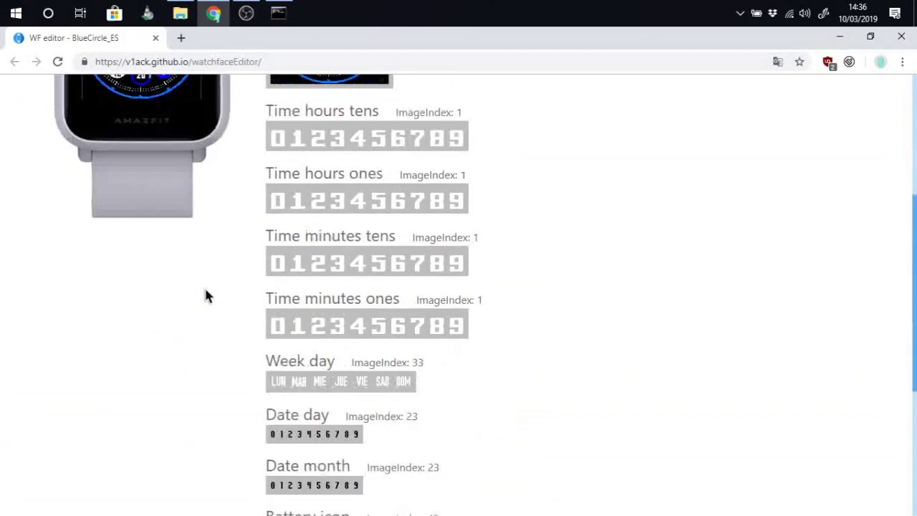
scroll(207, 294, down, 4)
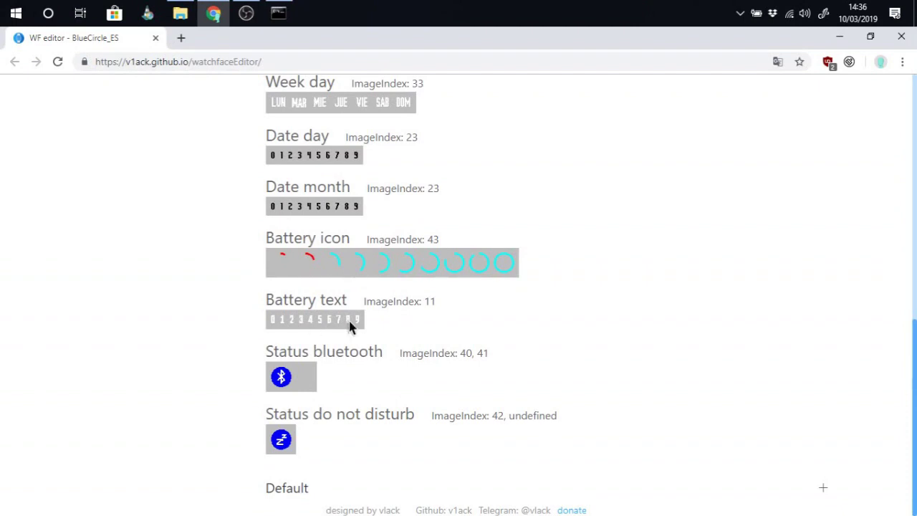
scroll(205, 311, up, 6)
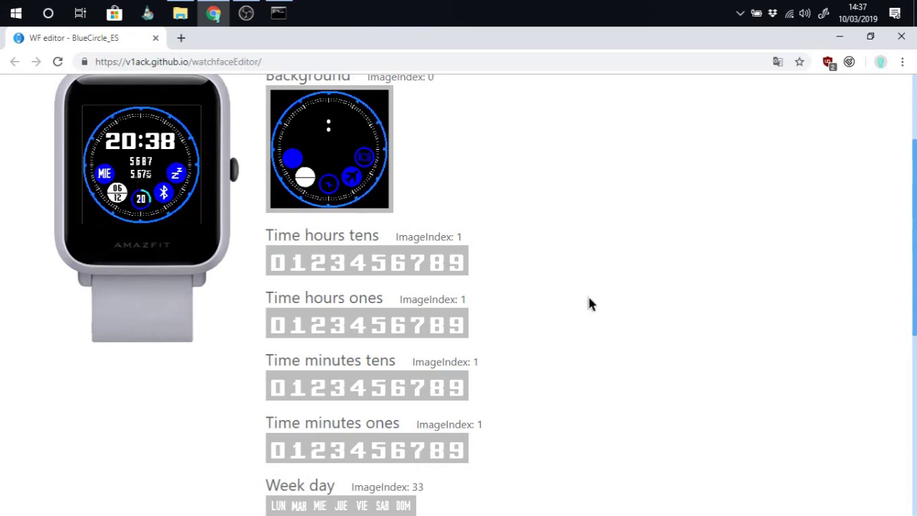
scroll(563, 296, down, 6)
scroll(365, 204, up, 2)
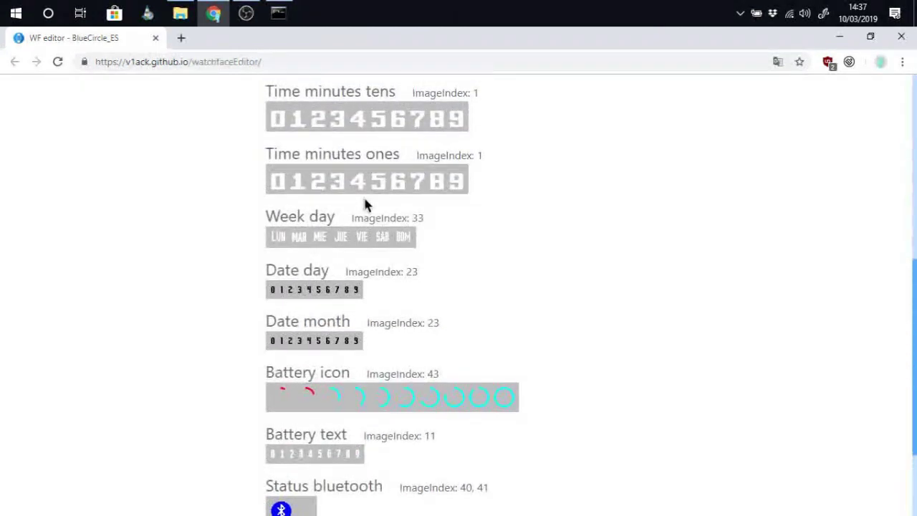
scroll(190, 346, down, 2)
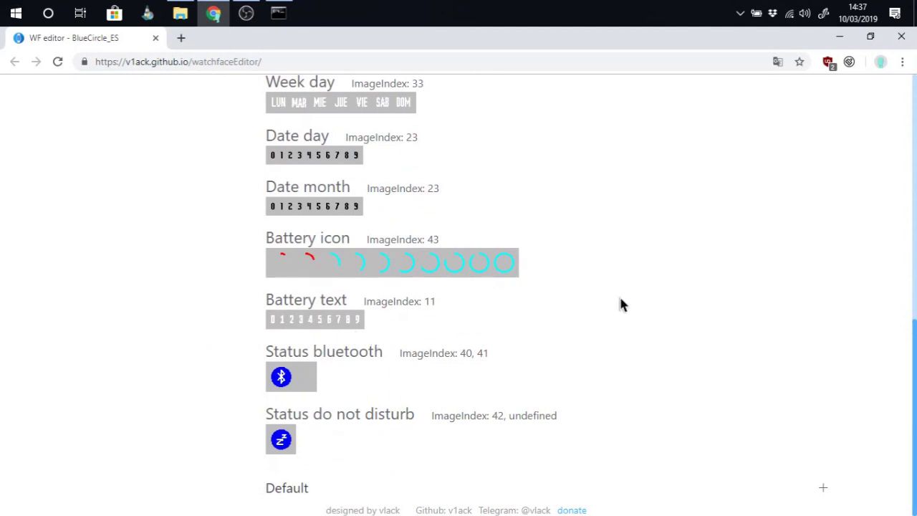
scroll(621, 305, up, 4)
scroll(621, 305, down, 4)
scroll(579, 277, up, 5)
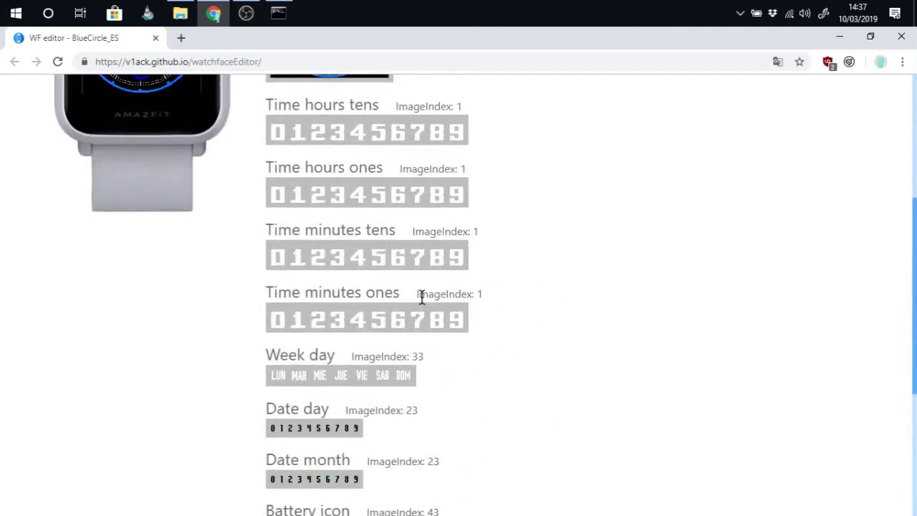
Review the full list of loaded image resources, from the background down to the do not disturb status icon
scroll(313, 211, down, 5)
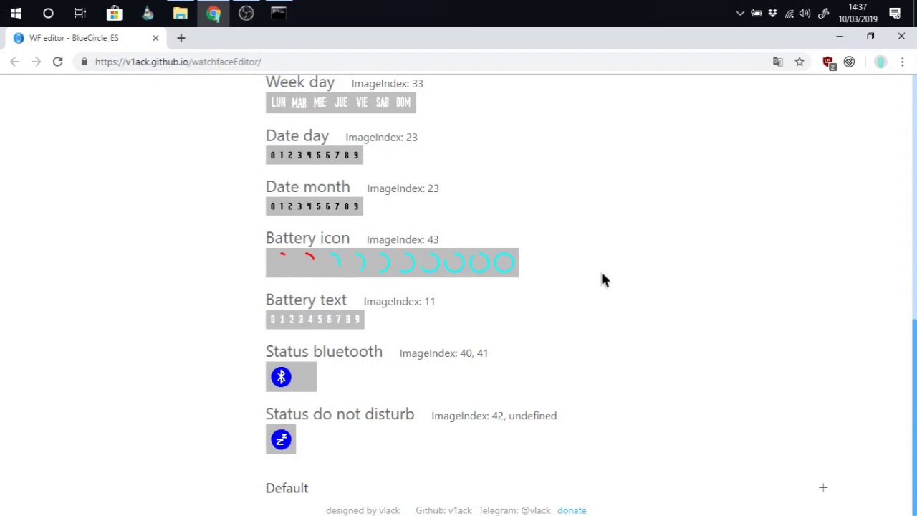
scroll(602, 274, up, 5)
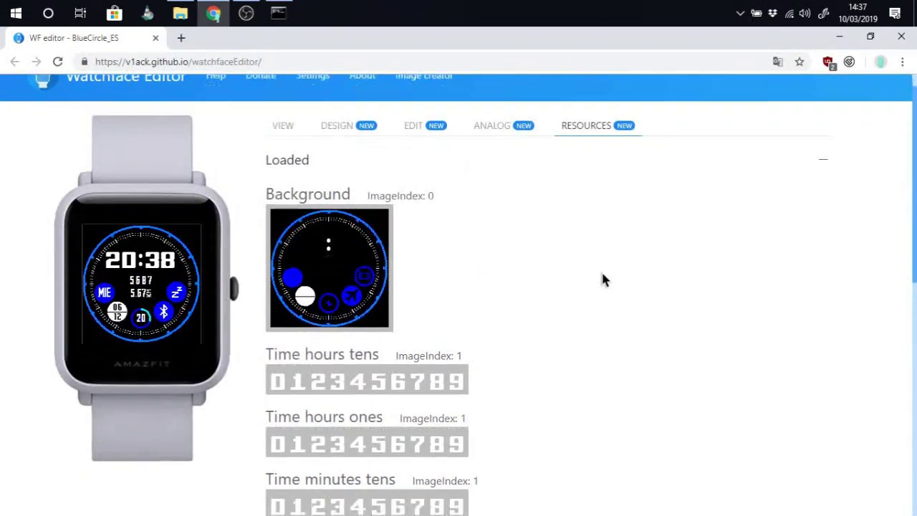
scroll(600, 279, down, 1)
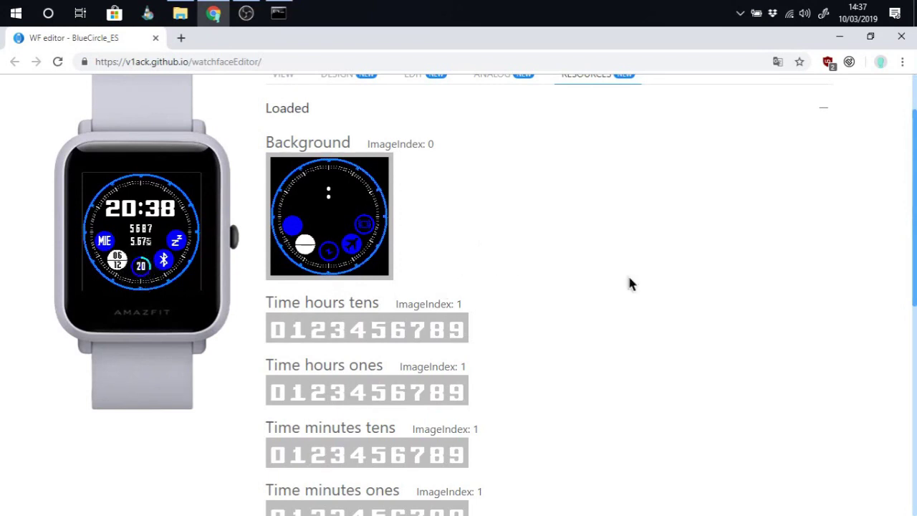
scroll(686, 289, down, 5)
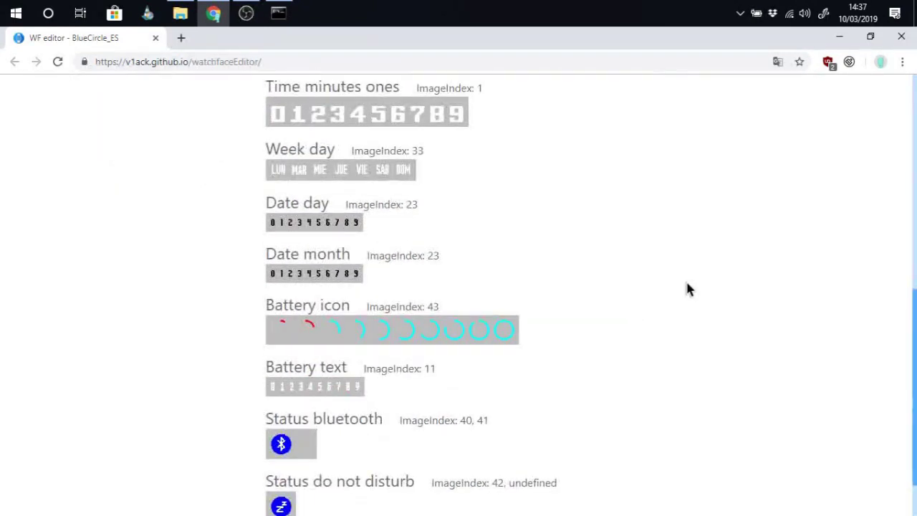
scroll(686, 288, down, 1)
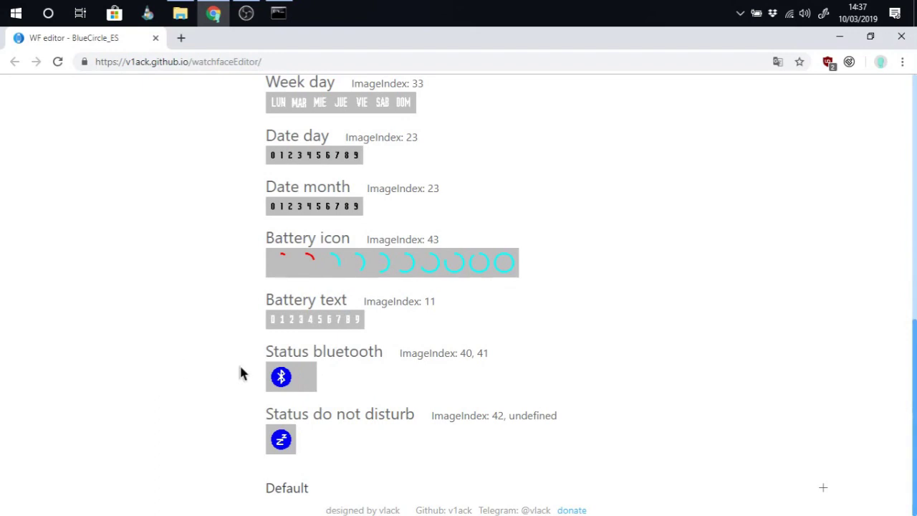
scroll(556, 423, up, 8)
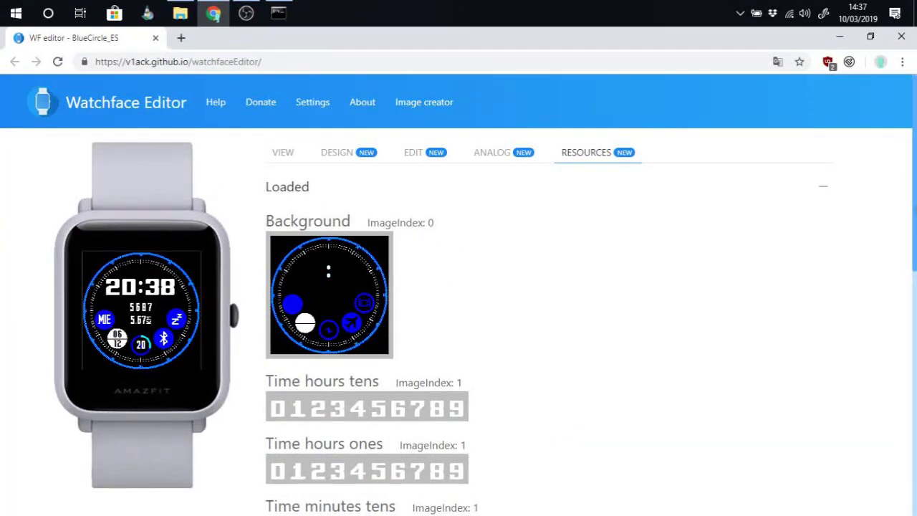
Return to the general view with the image, JSON and preview settings, and open the Image creator page
click(283, 152)
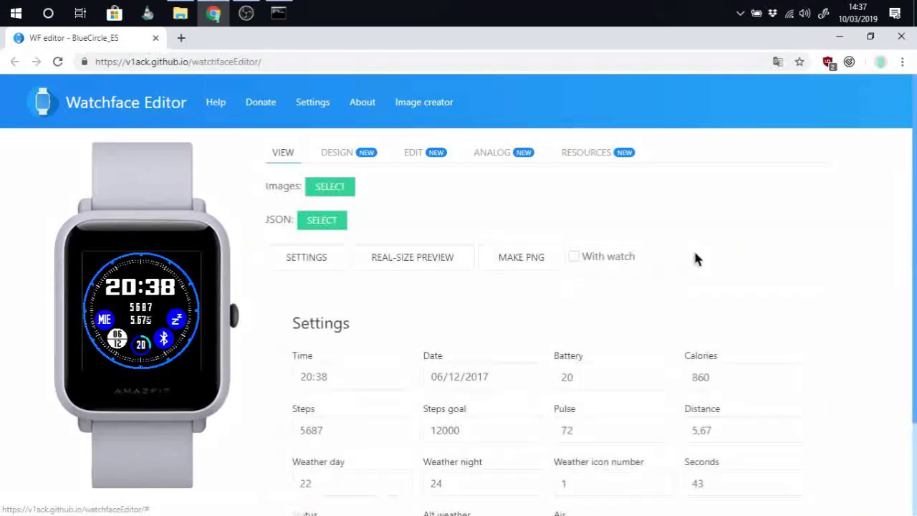
scroll(759, 219, down, 1)
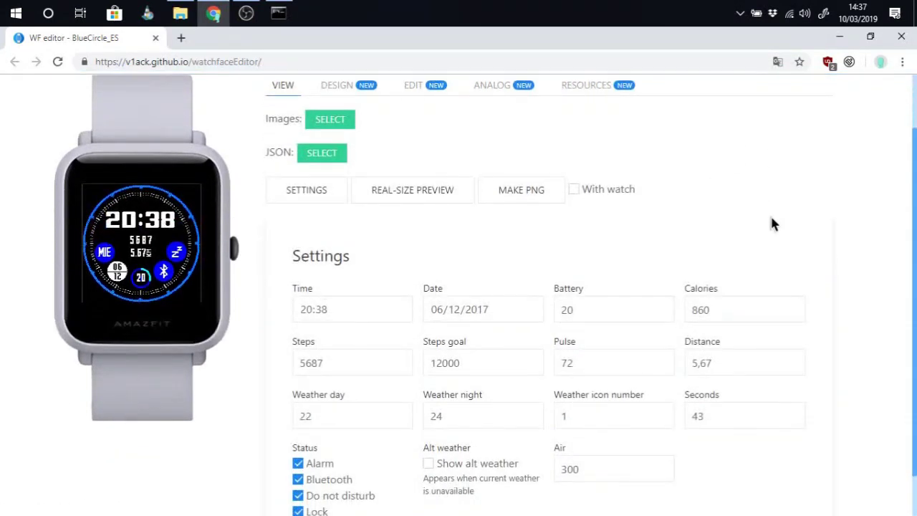
scroll(771, 218, up, 1)
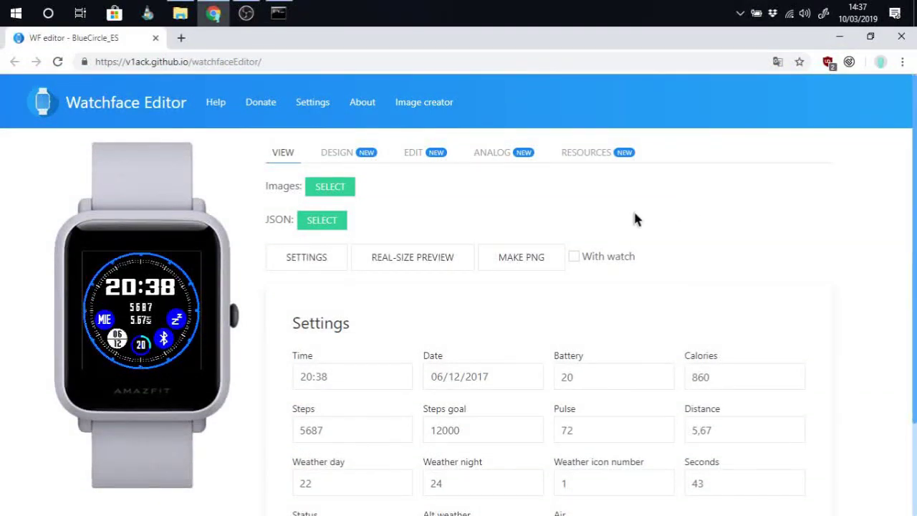
click(434, 106)
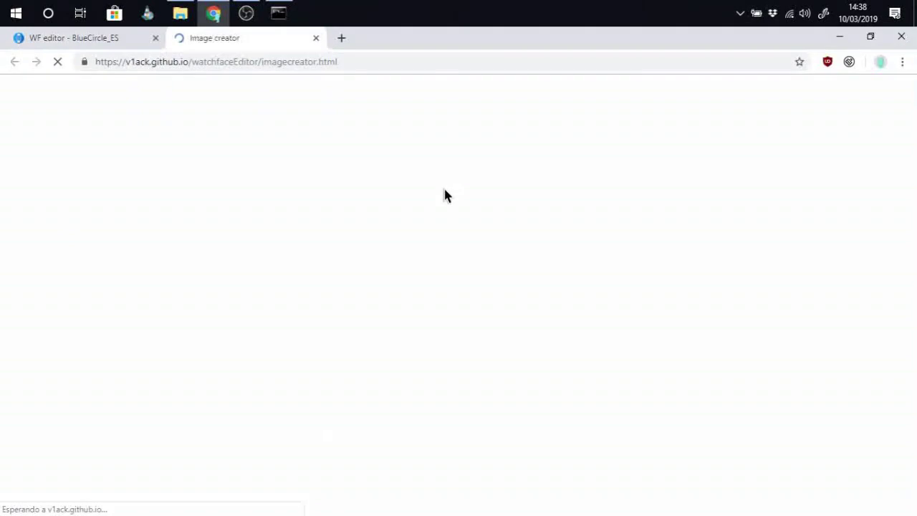
click(800, 83)
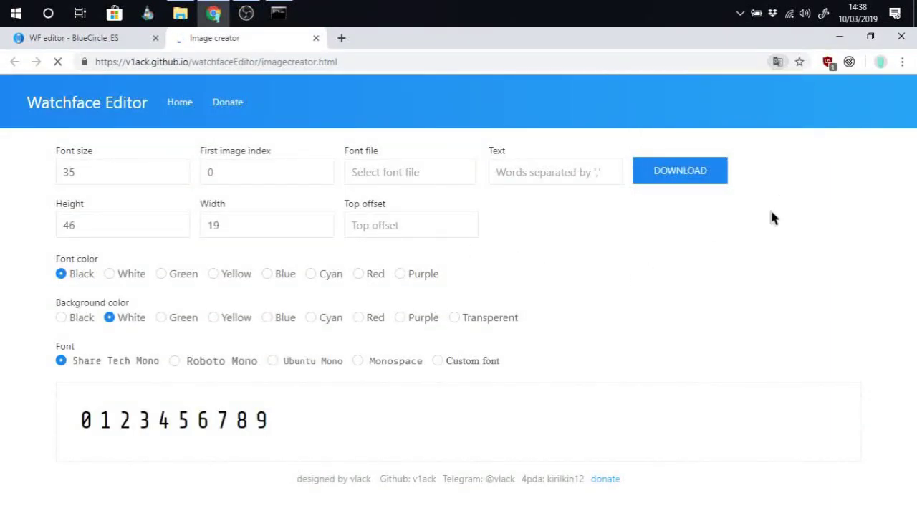